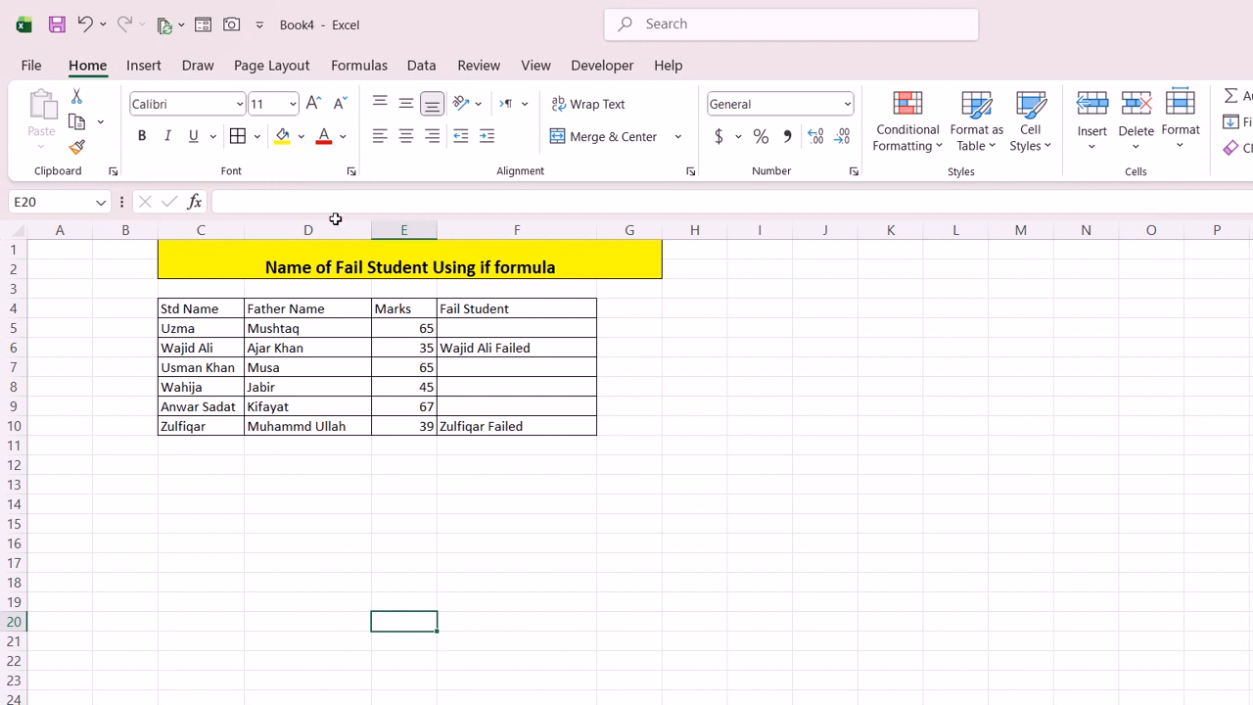
Widen column G and copy the "Fail Student" header from F4 into G4.
{"action": "left_click_drag", "start_coordinate": [661, 229], "coordinate": [745, 229]}
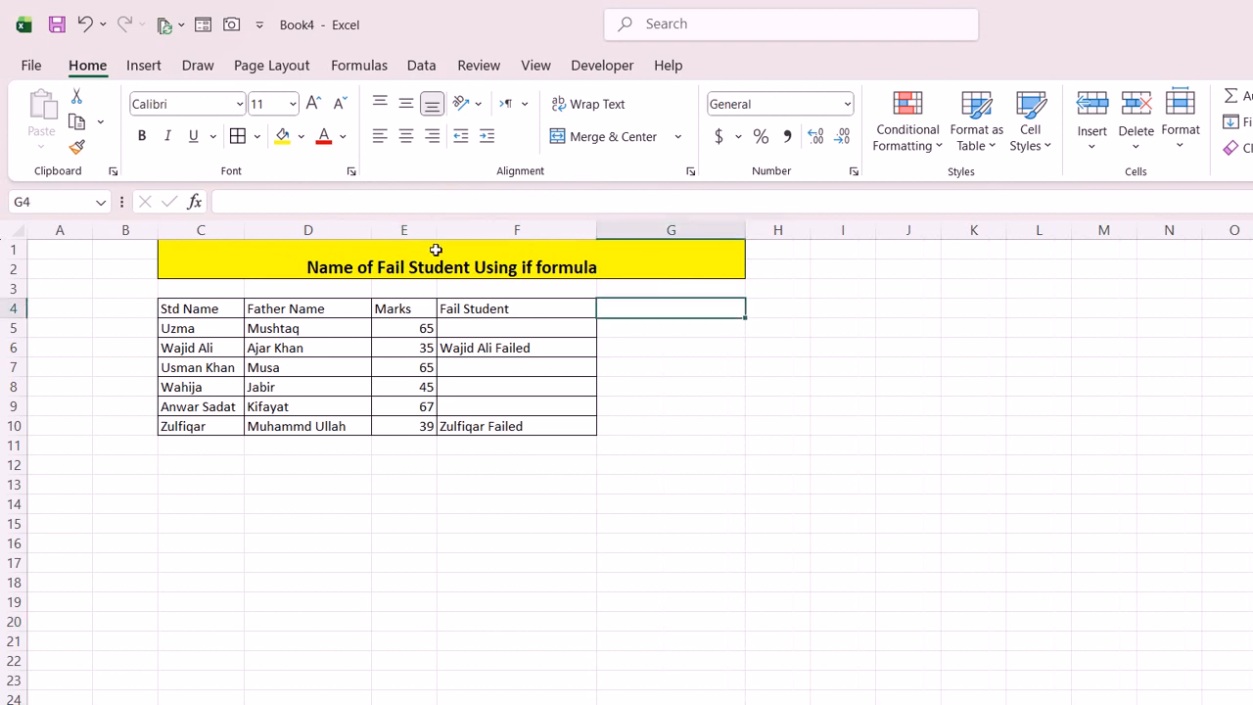
{"action": "key", "text": "Left"}
{"action": "key", "text": "ctrl+c"}
{"action": "key", "text": "Right"}
{"action": "key", "text": "Down"}
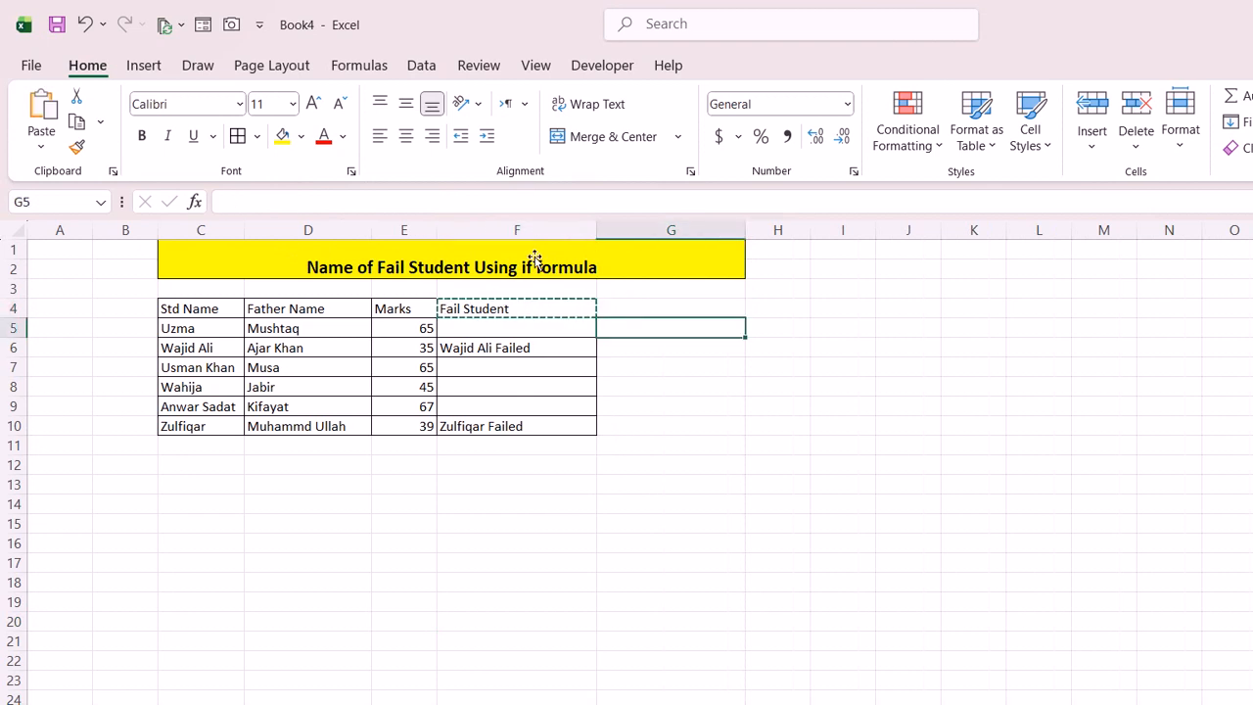
{"action": "key", "text": "Up"}
{"action": "key", "text": "ctrl+v"}
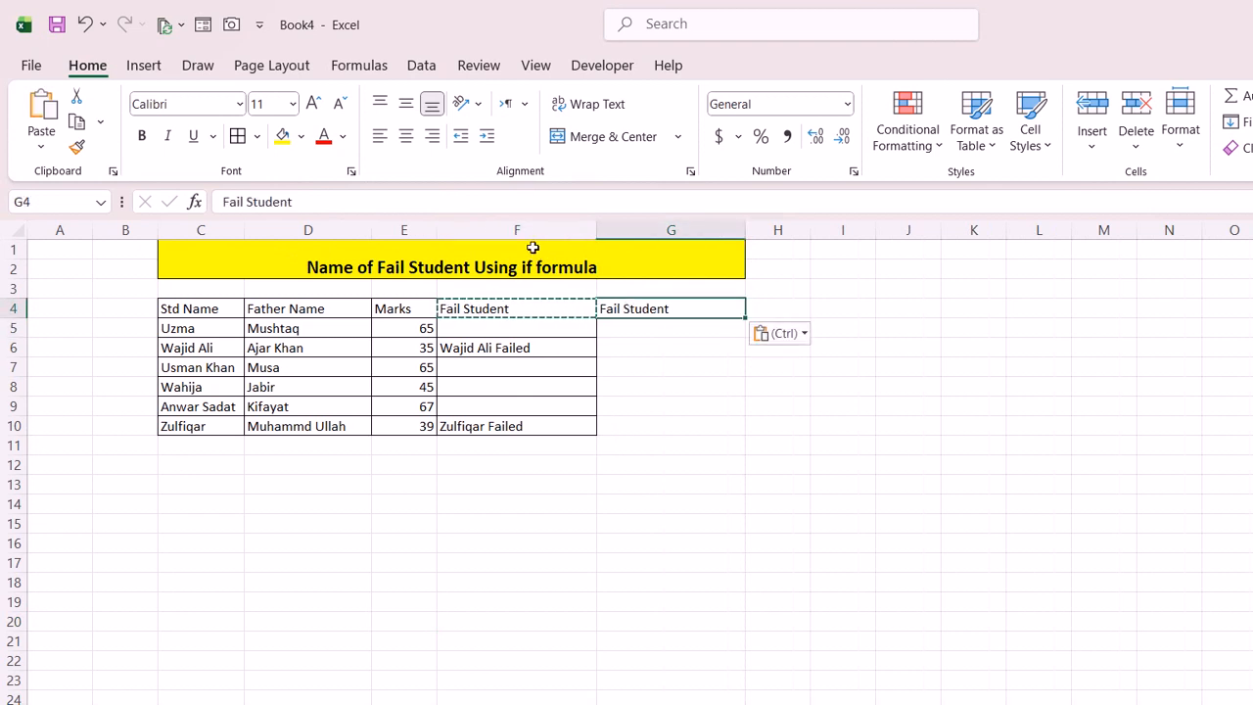
Start an IF formula in G5 with the logical test E5<50.
{"action": "key", "text": "Down"}
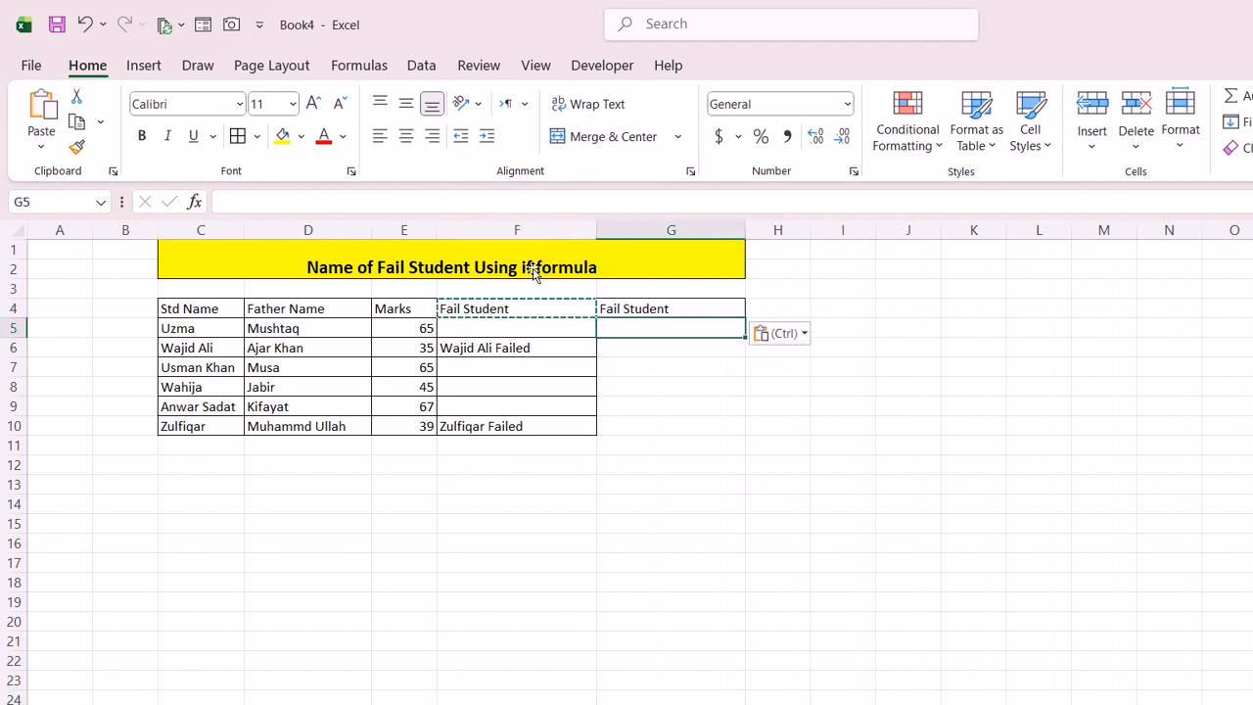
{"action": "type", "text": "=IF("}
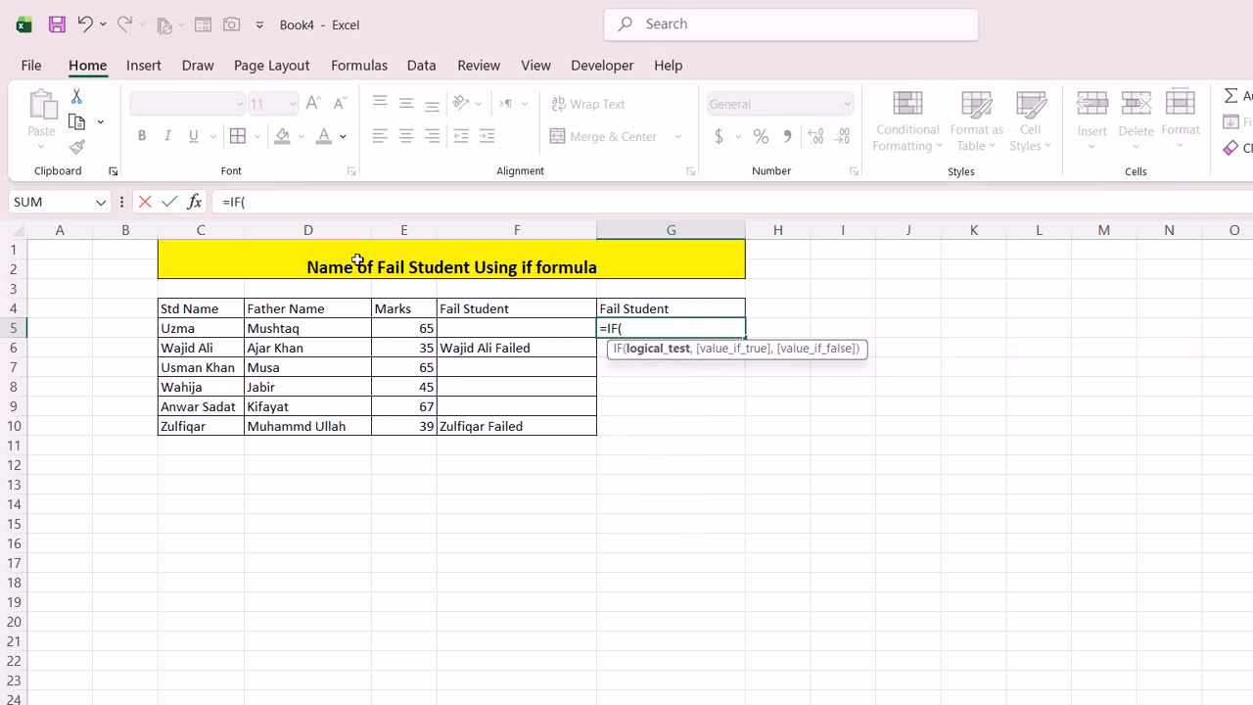
{"action": "key", "text": "Left"}
{"action": "key", "text": "Left"}
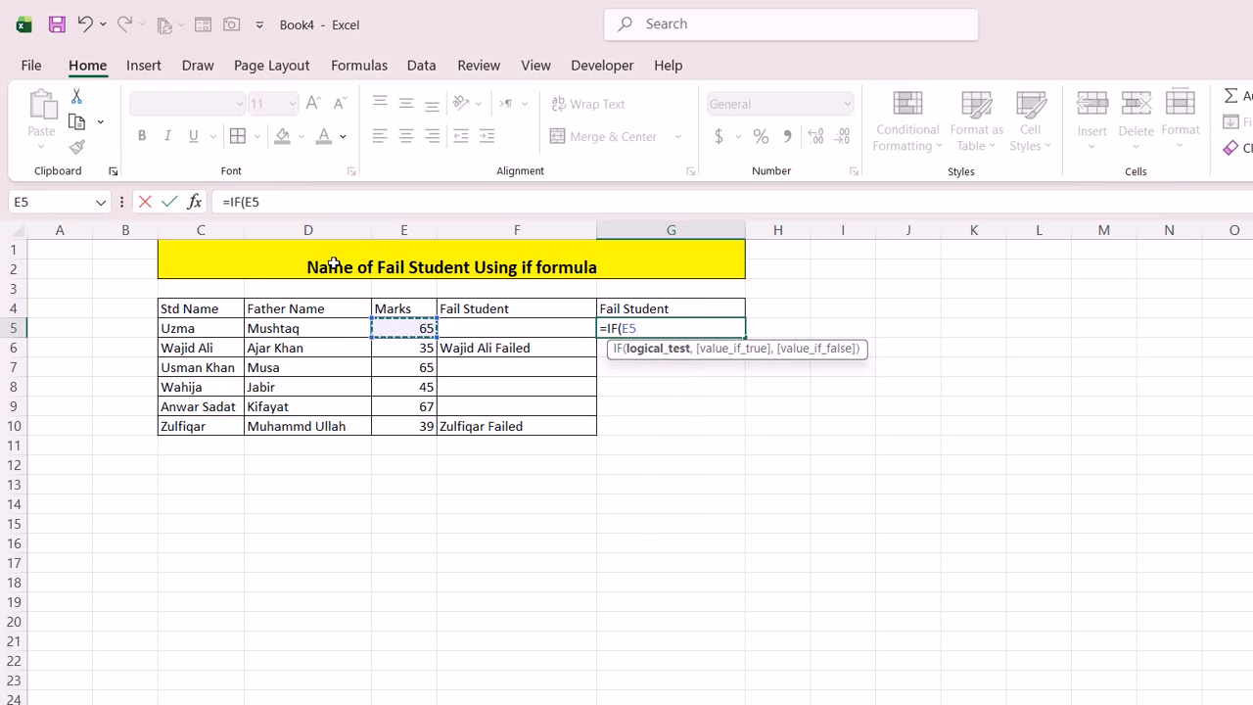
{"action": "type", "text": "<50,"}
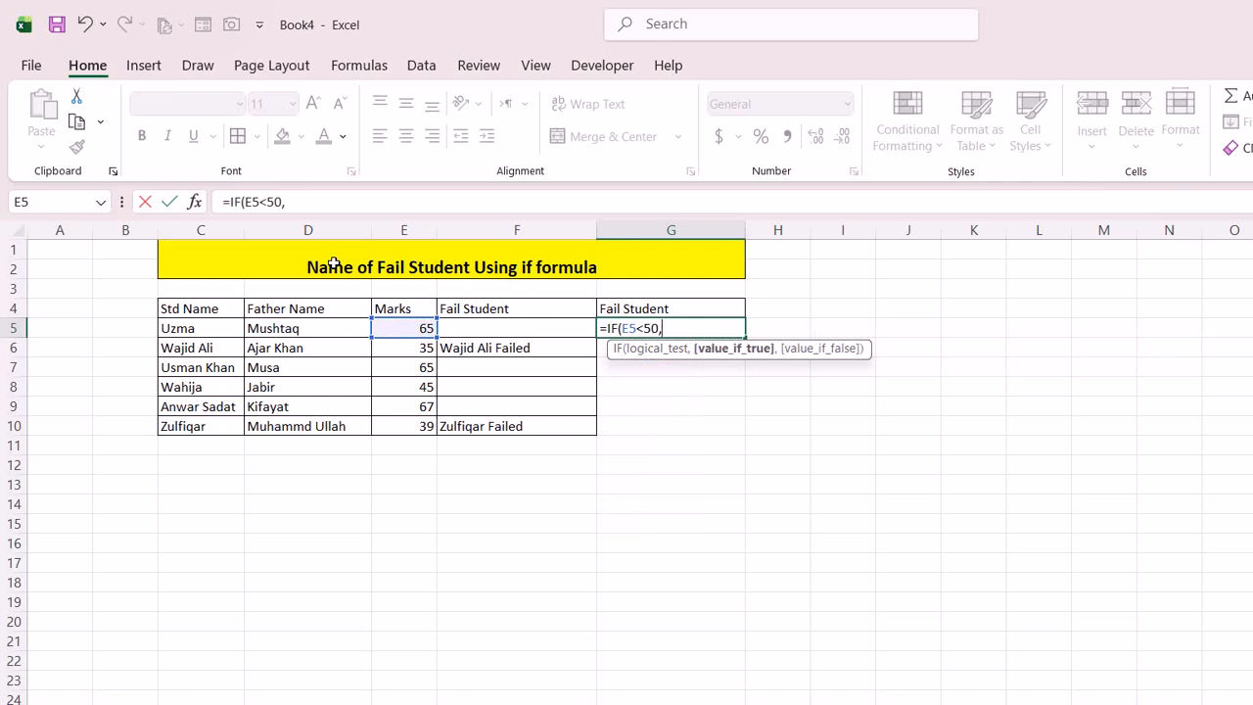
Set the G5 formula's value if true to D5&" "&"Failed".
{"action": "key", "text": "Left"}
{"action": "key", "text": "Left"}
{"action": "key", "text": "Left"}
{"action": "type", "text": "&"}
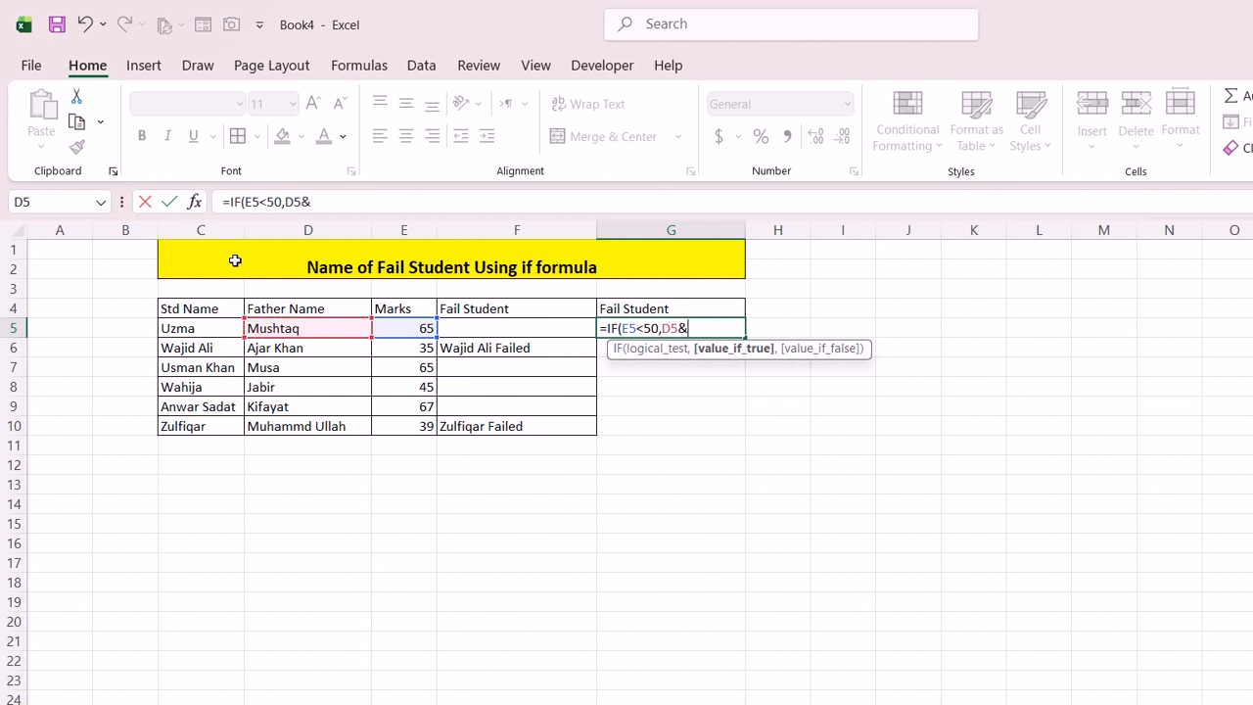
{"action": "type", "text": "\"\""}
{"action": "key", "text": "BackSpace"}
{"action": "type", "text": "\"&\"Failed"}
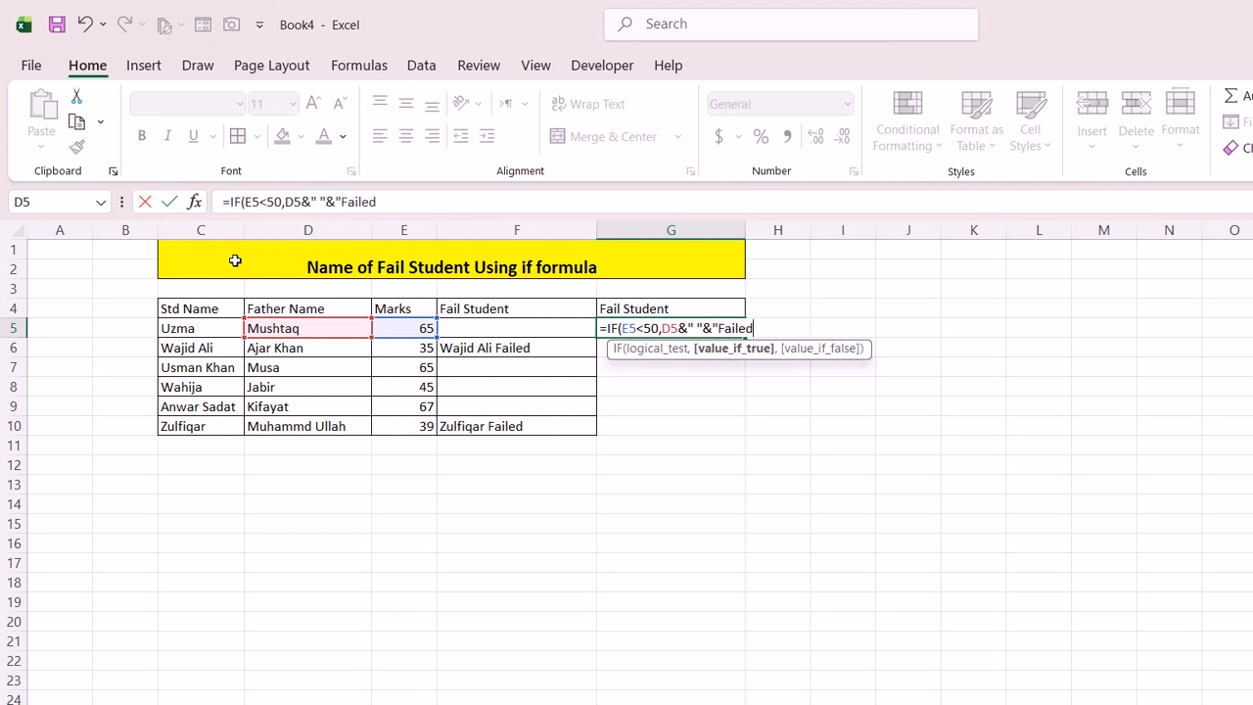
{"action": "type", "text": "\","}
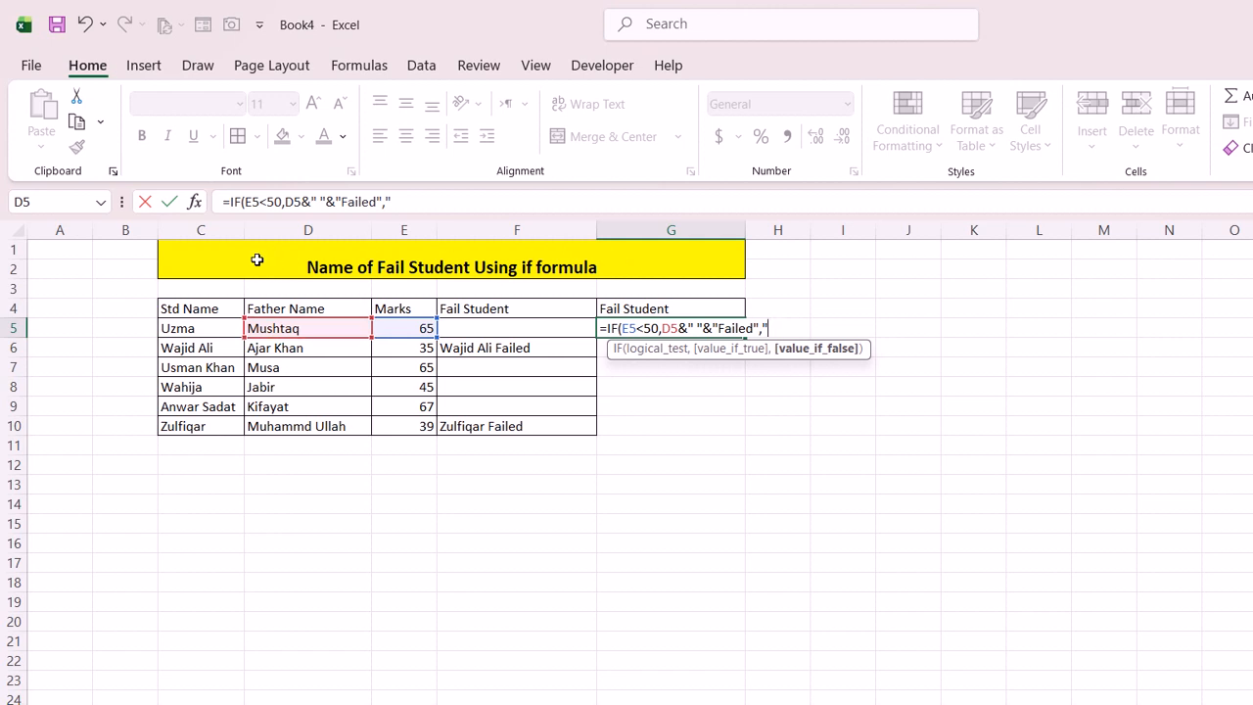
Decline the suggested formula correction and complete the G5 formula with D5&" "&" Passed" as the value if false.
{"action": "key", "text": "Return"}
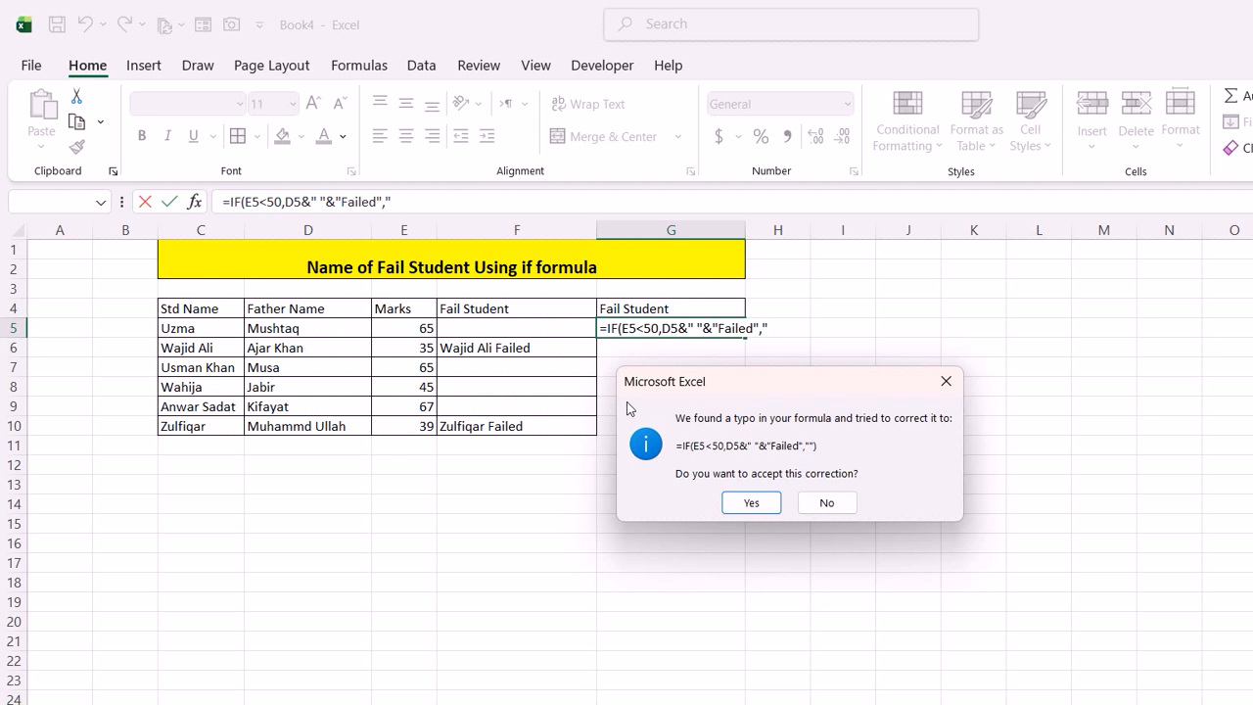
{"action": "left_click", "coordinate": [946, 381]}
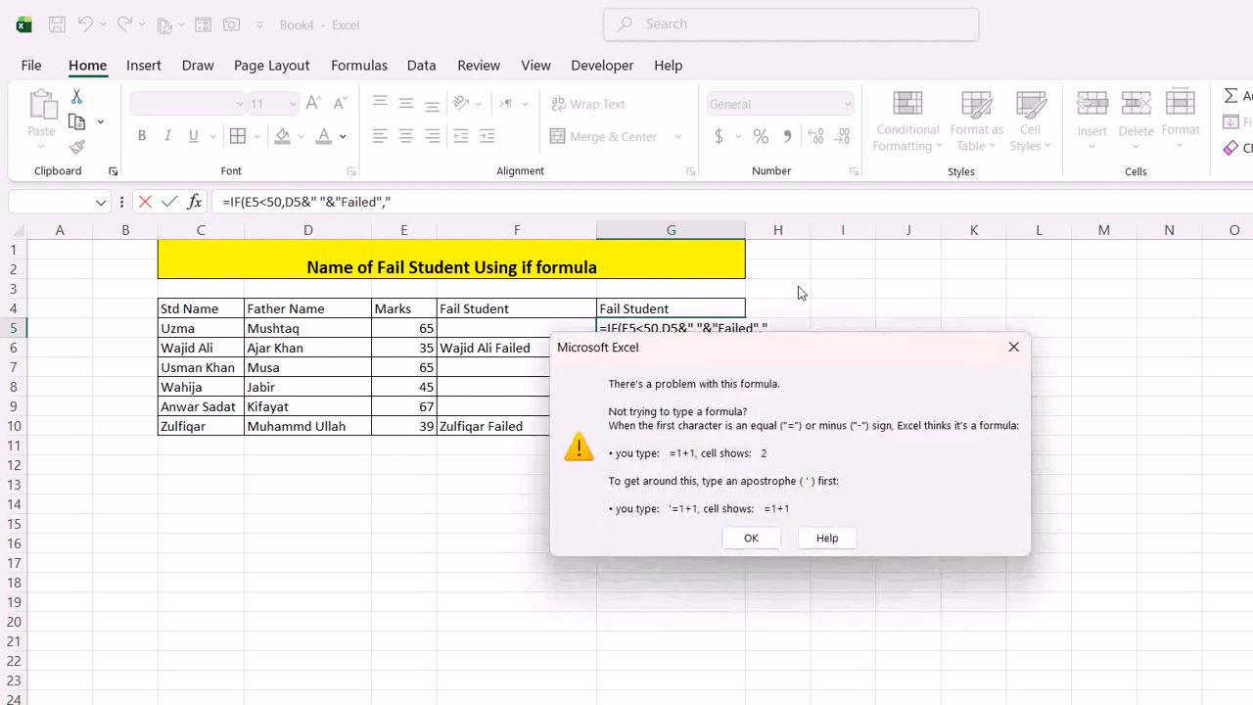
{"action": "key", "text": "Return"}
{"action": "key", "text": "BackSpace"}
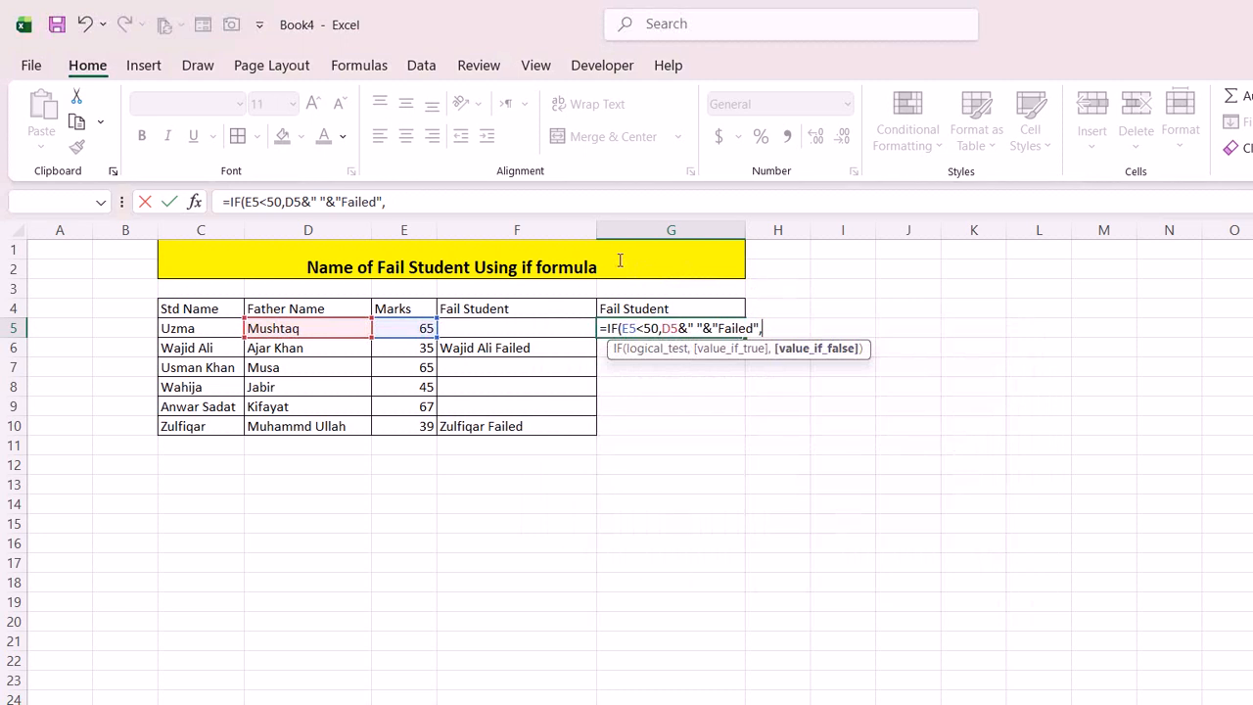
{"action": "key", "text": "BackSpace"}
{"action": "left_click", "coordinate": [301, 328]}
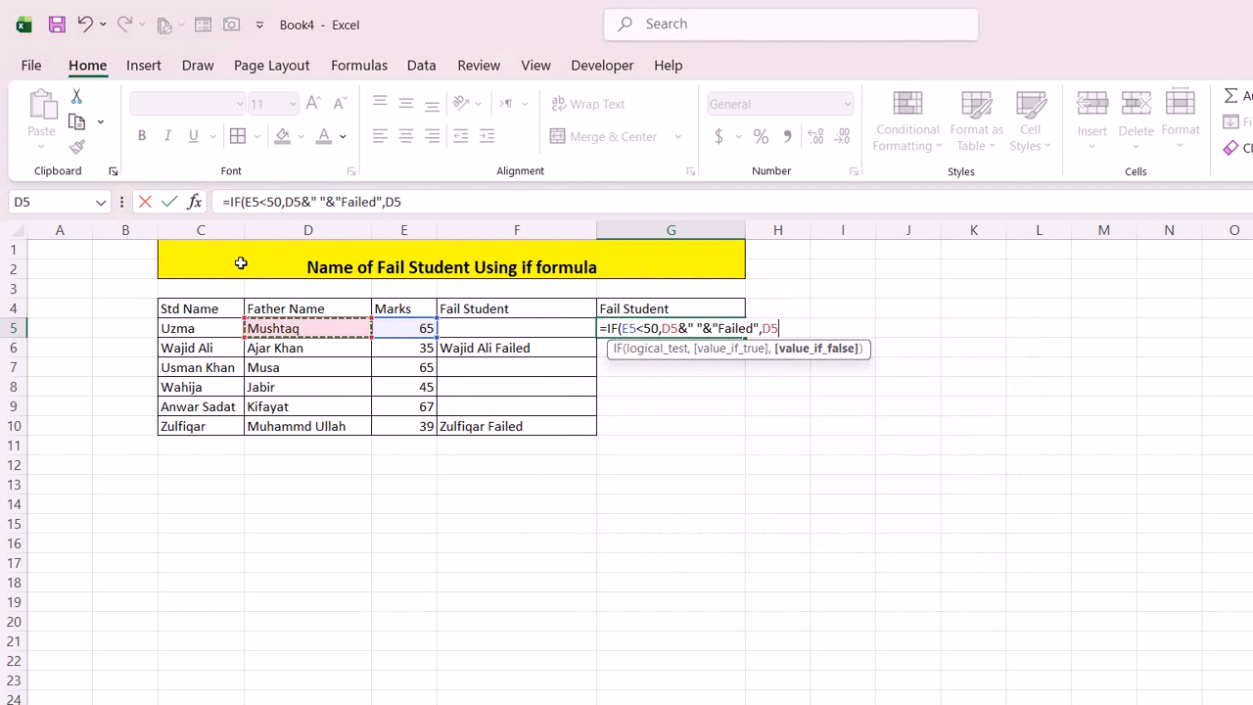
{"action": "type", "text": "&"}
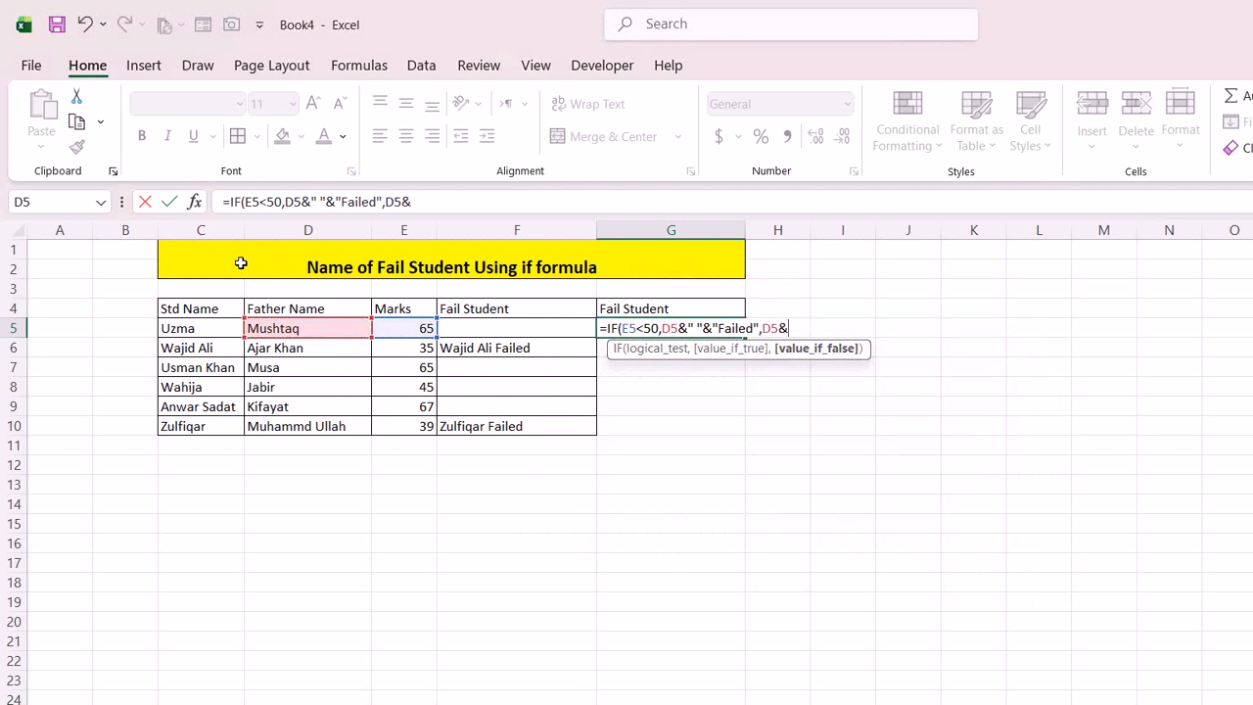
{"action": "type", "text": "\" \"&\" Passed\")"}
{"action": "key", "text": "Return"}
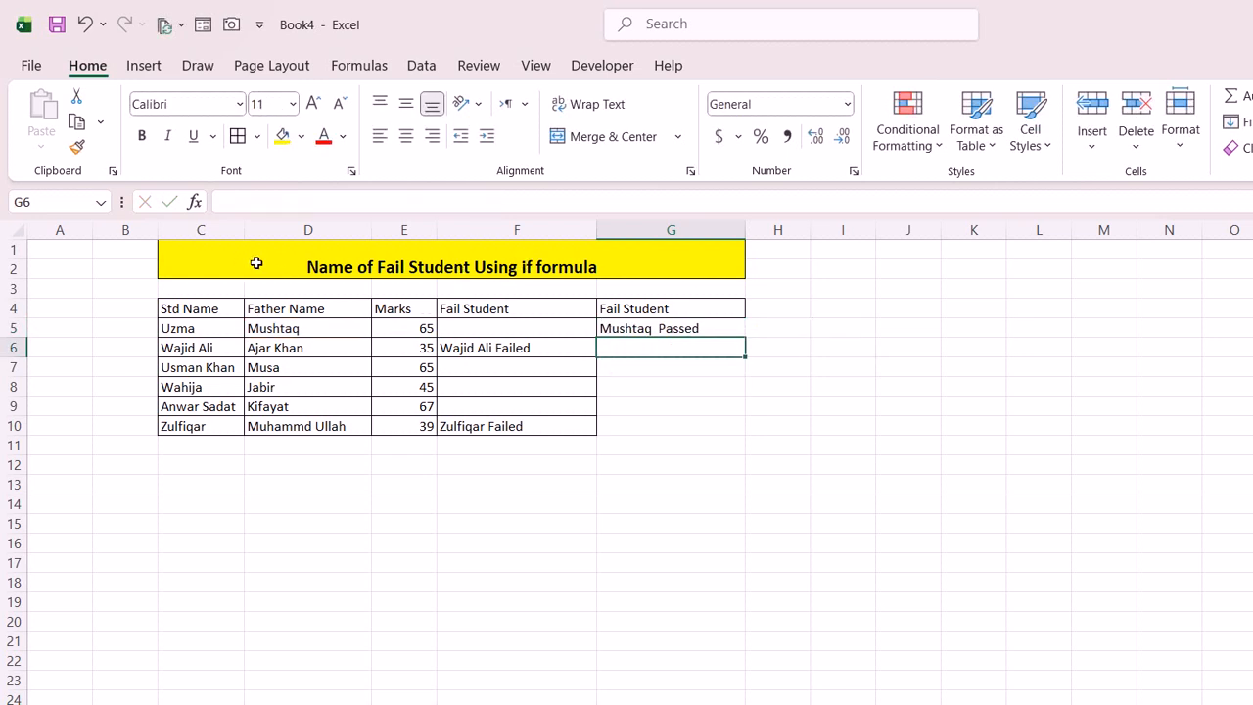
Fill the G5 formula down through G10.
{"action": "key", "text": "Up"}
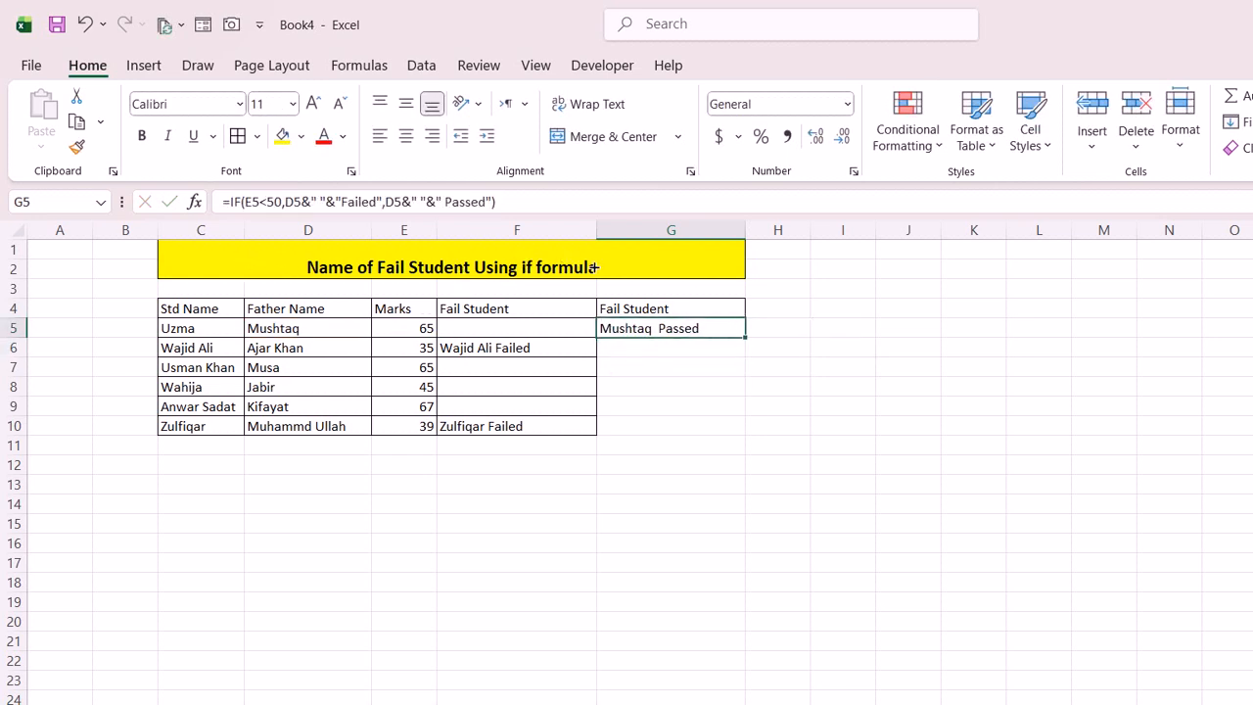
{"action": "key", "text": "shift+Down"}
{"action": "key", "text": "shift+Down"}
{"action": "key", "text": "shift+Down"}
{"action": "key", "text": "shift+Down"}
{"action": "key", "text": "shift+Down"}
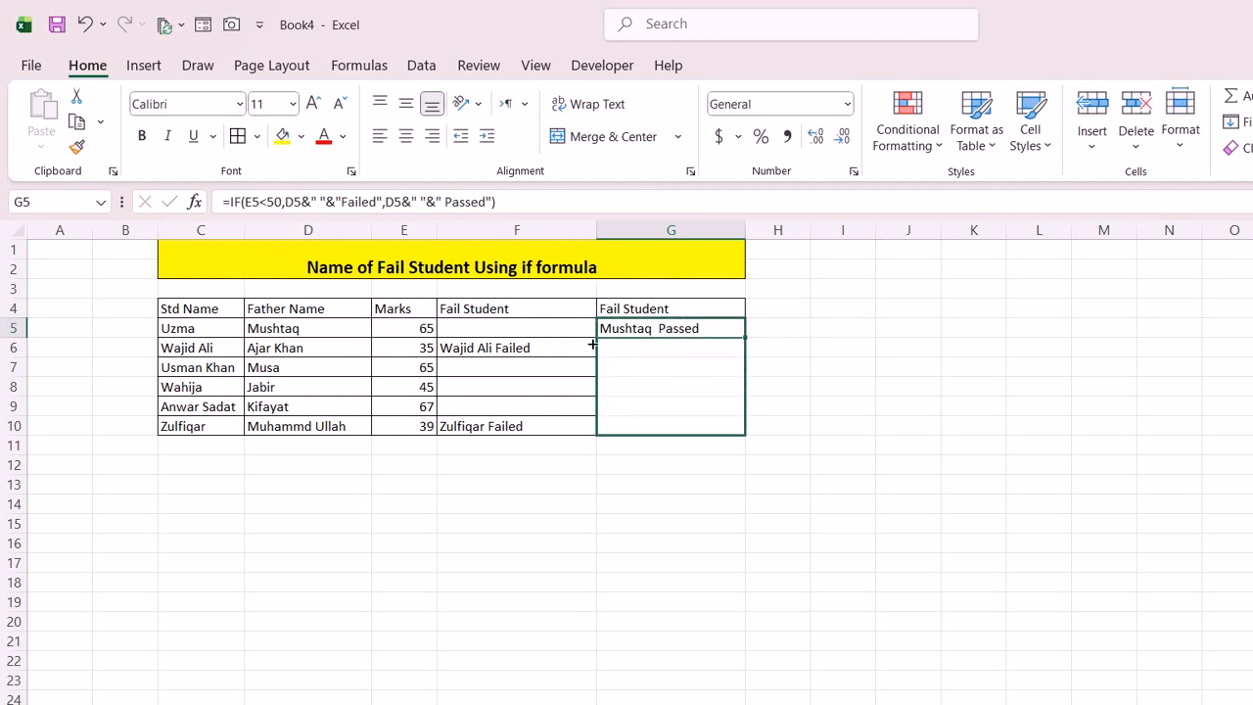
{"action": "key", "text": "ctrl+d"}
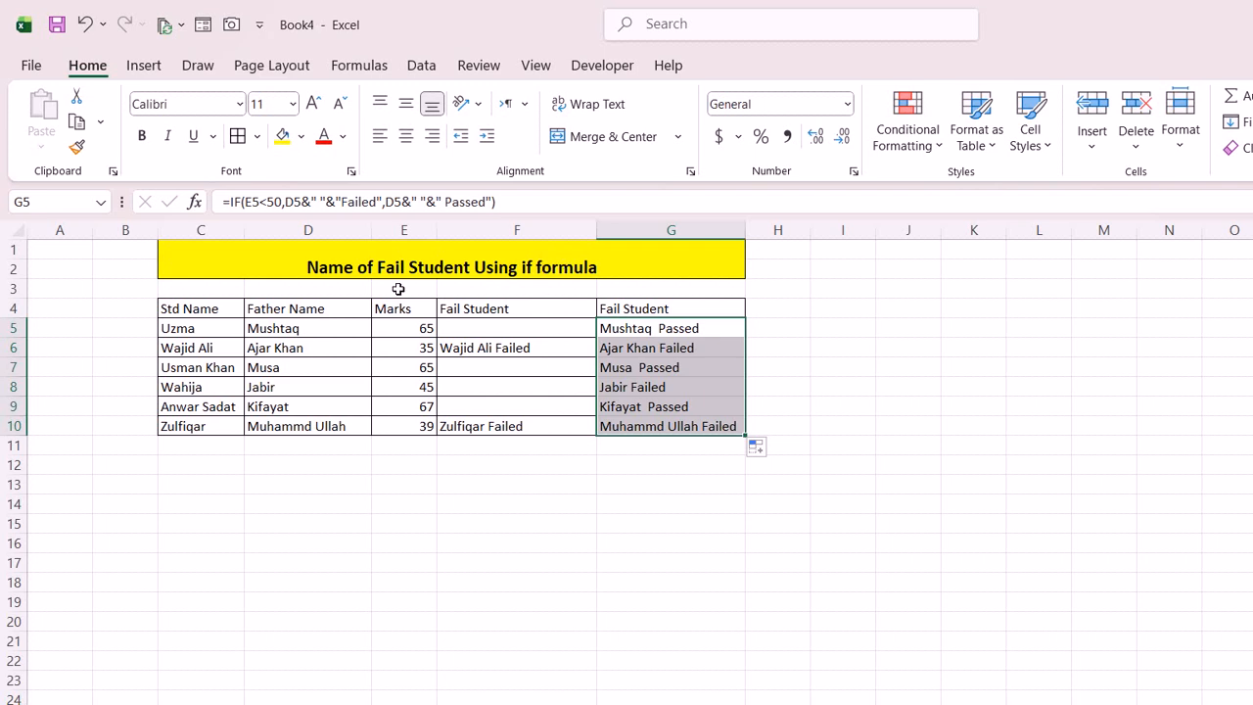
{"action": "left_click_drag", "start_coordinate": [395, 306], "coordinate": [398, 430]}
{"action": "left_click_drag", "start_coordinate": [319, 347], "coordinate": [319, 349]}
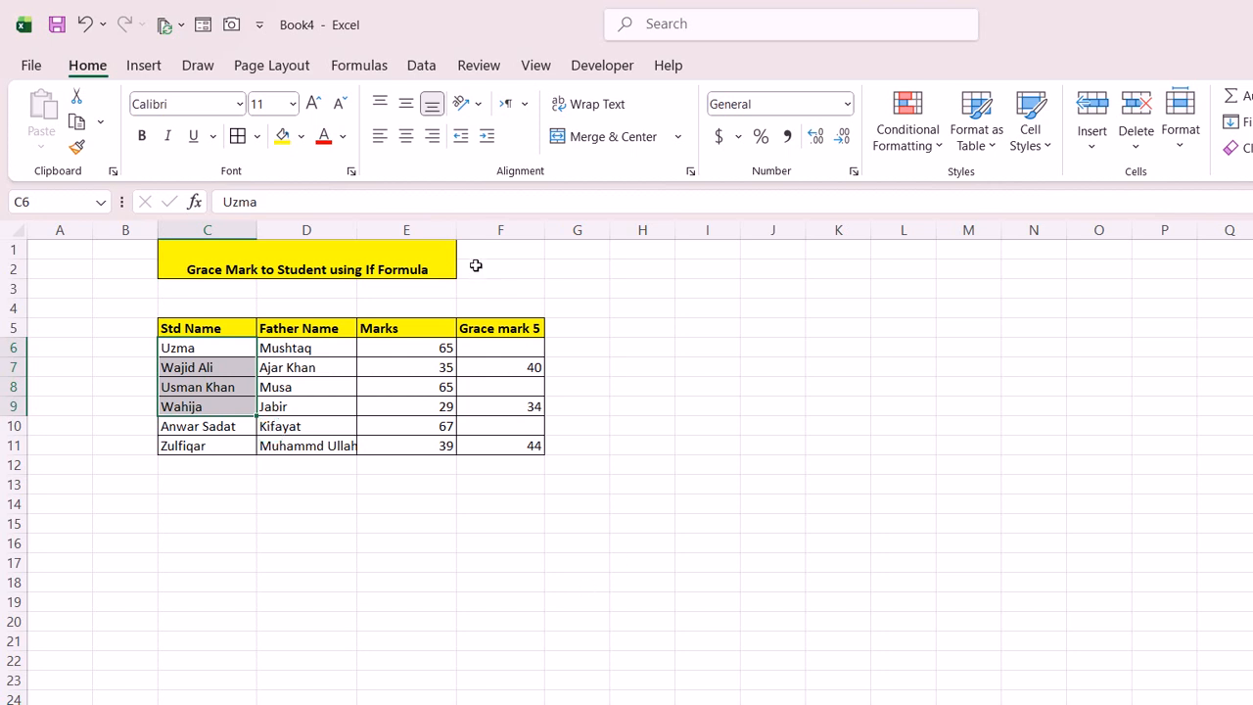
Copy the "Grace mark 5" header from F5 into G5 and widen column G to fit it.
{"action": "left_click", "coordinate": [577, 328]}
{"action": "left_click", "coordinate": [522, 328]}
{"action": "key", "text": "ctrl+c"}
{"action": "key", "text": "Right"}
{"action": "key", "text": "ctrl+v"}
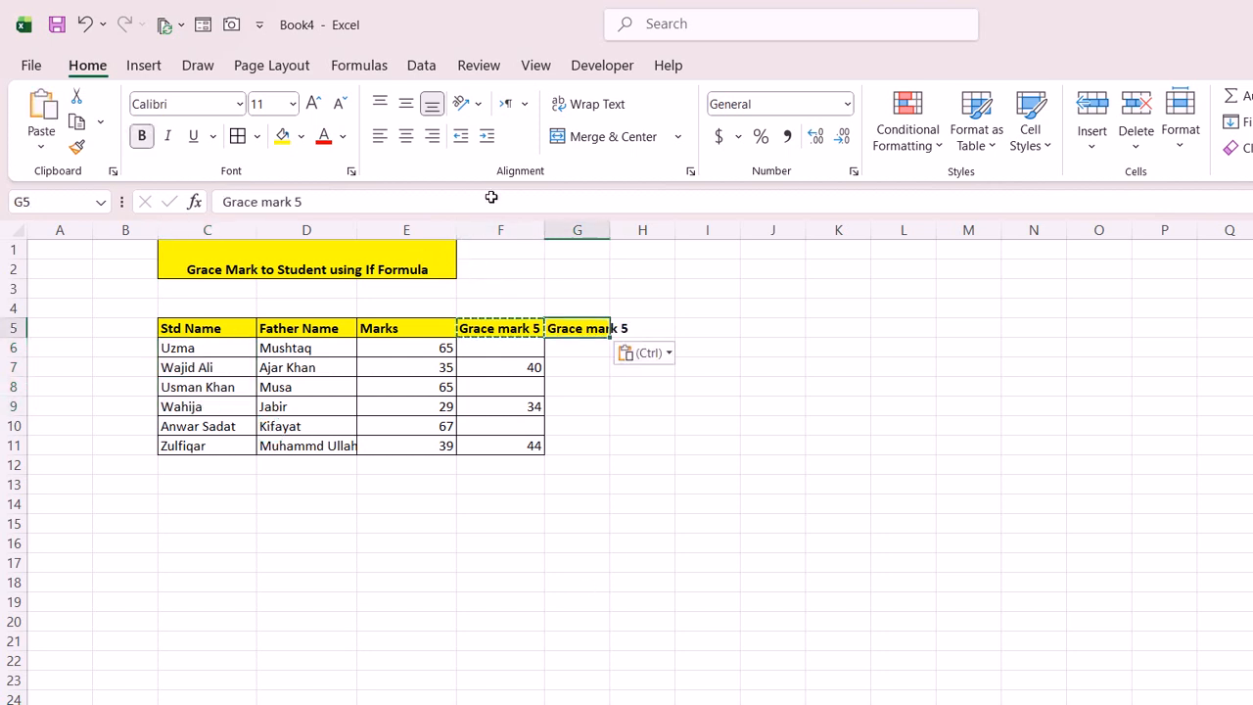
{"action": "left_click_drag", "start_coordinate": [609, 230], "coordinate": [702, 230]}
Start an IF formula in G6 that references the mark in E6.
{"action": "left_click", "coordinate": [633, 352]}
{"action": "key", "text": "Escape"}
{"action": "type", "text": "=IF("}
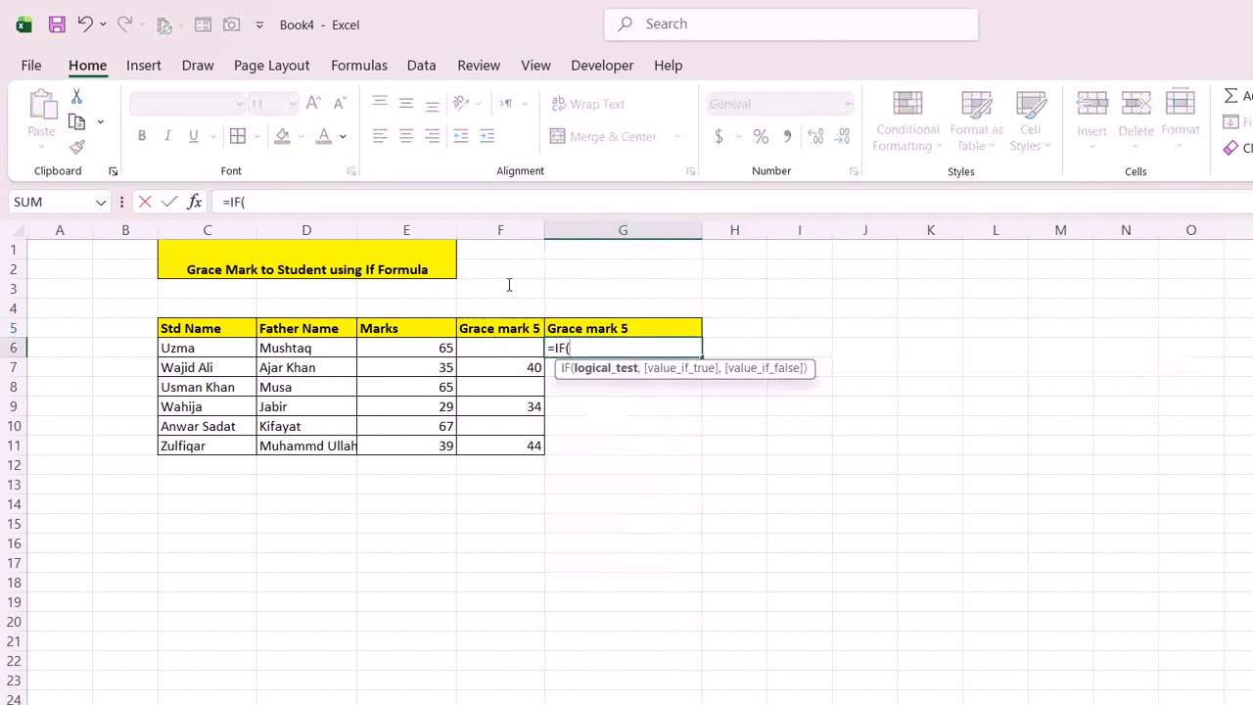
{"action": "left_click", "coordinate": [406, 347]}
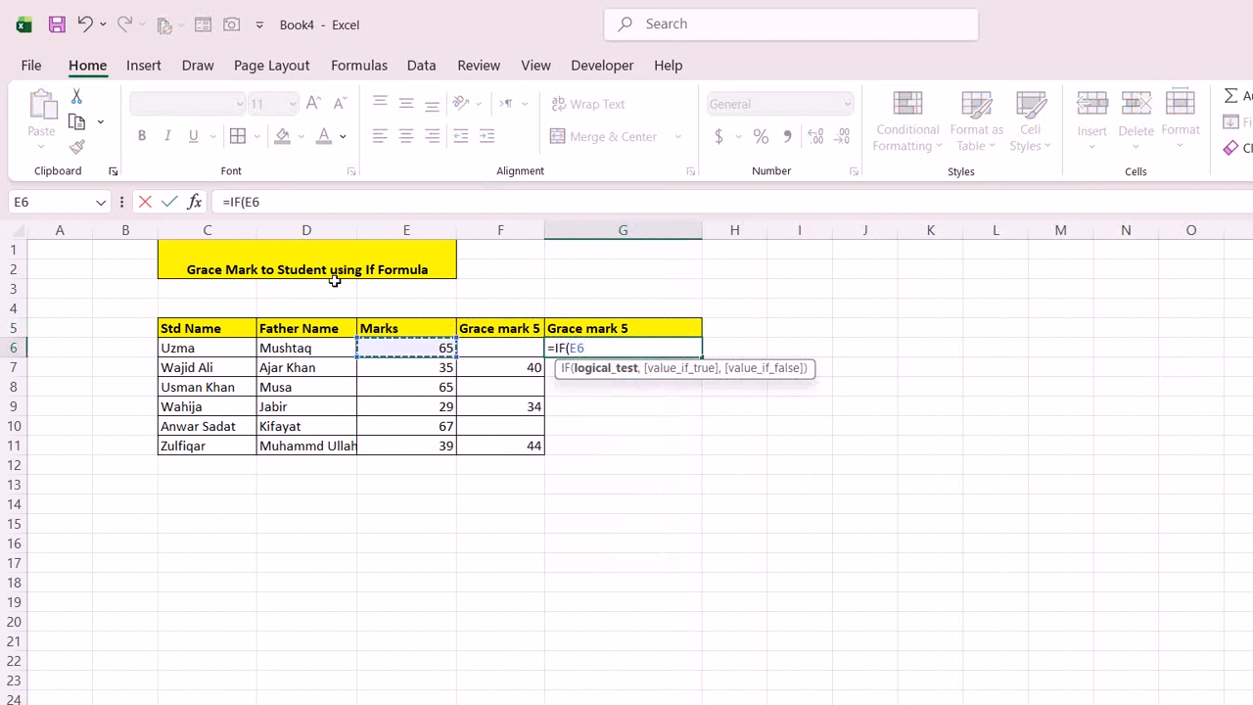
{"action": "type", "text": "<33,"}
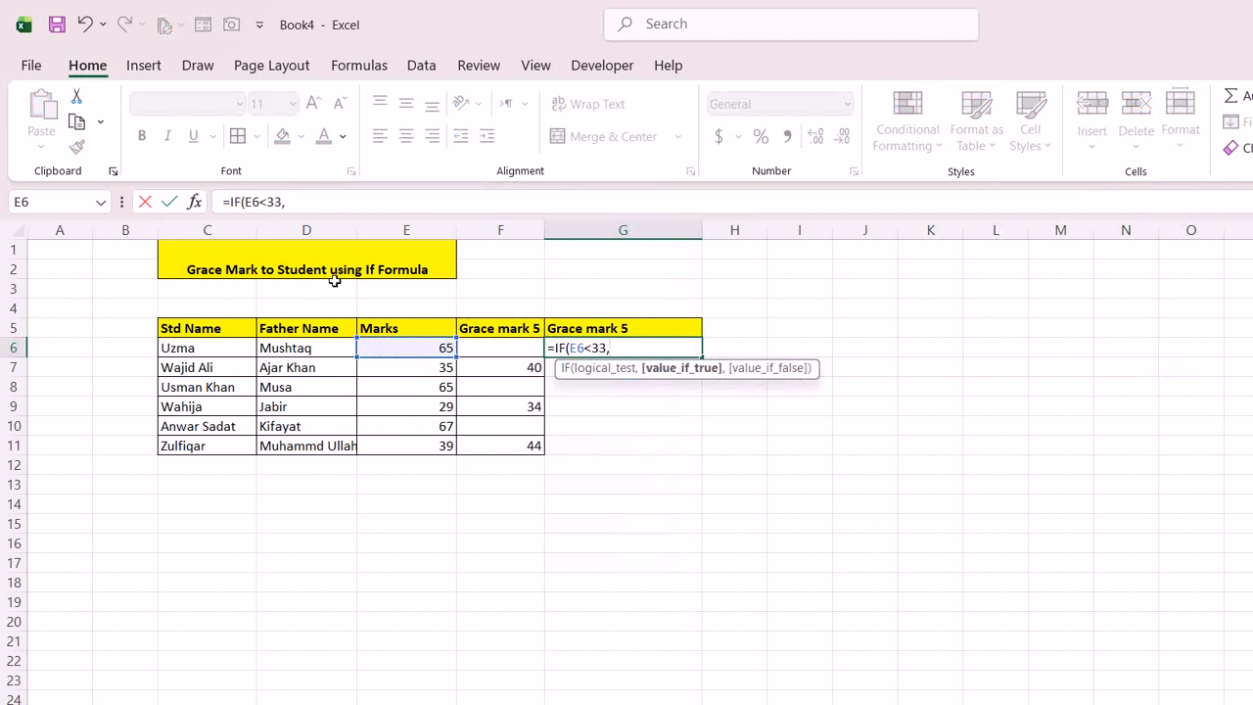
{"action": "type", "text": "E6+5"}
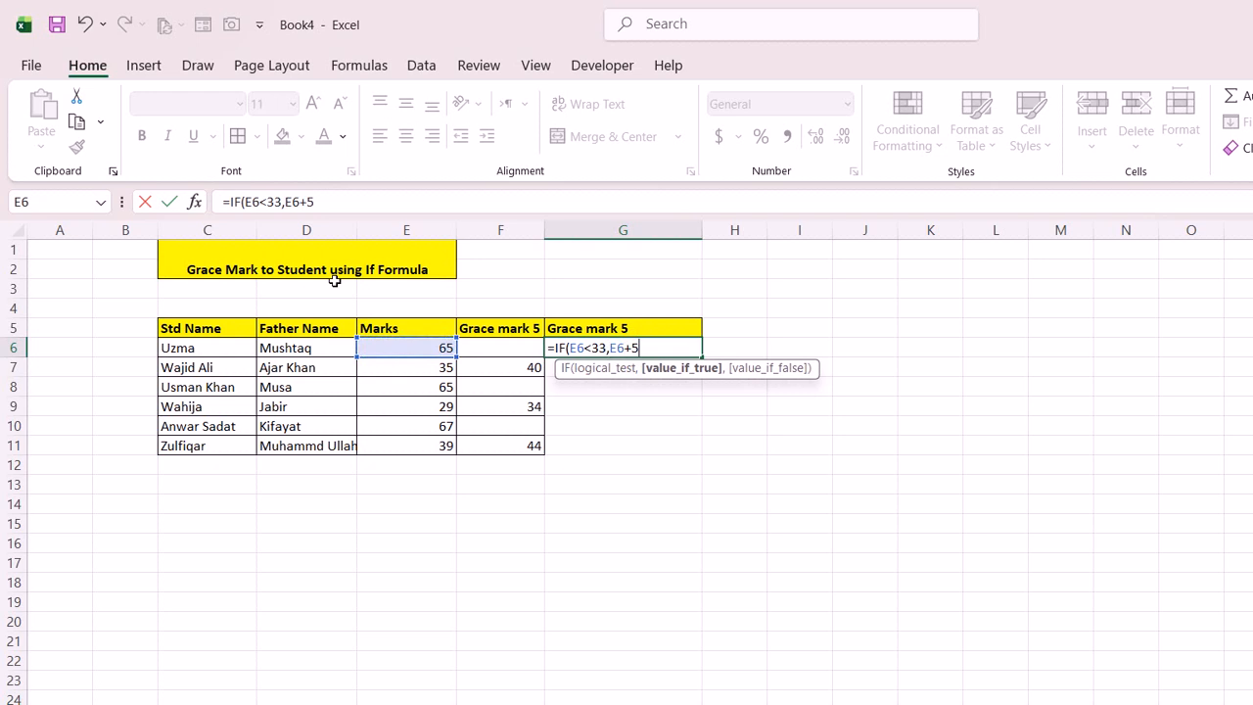
{"action": "type", "text": ",if"}
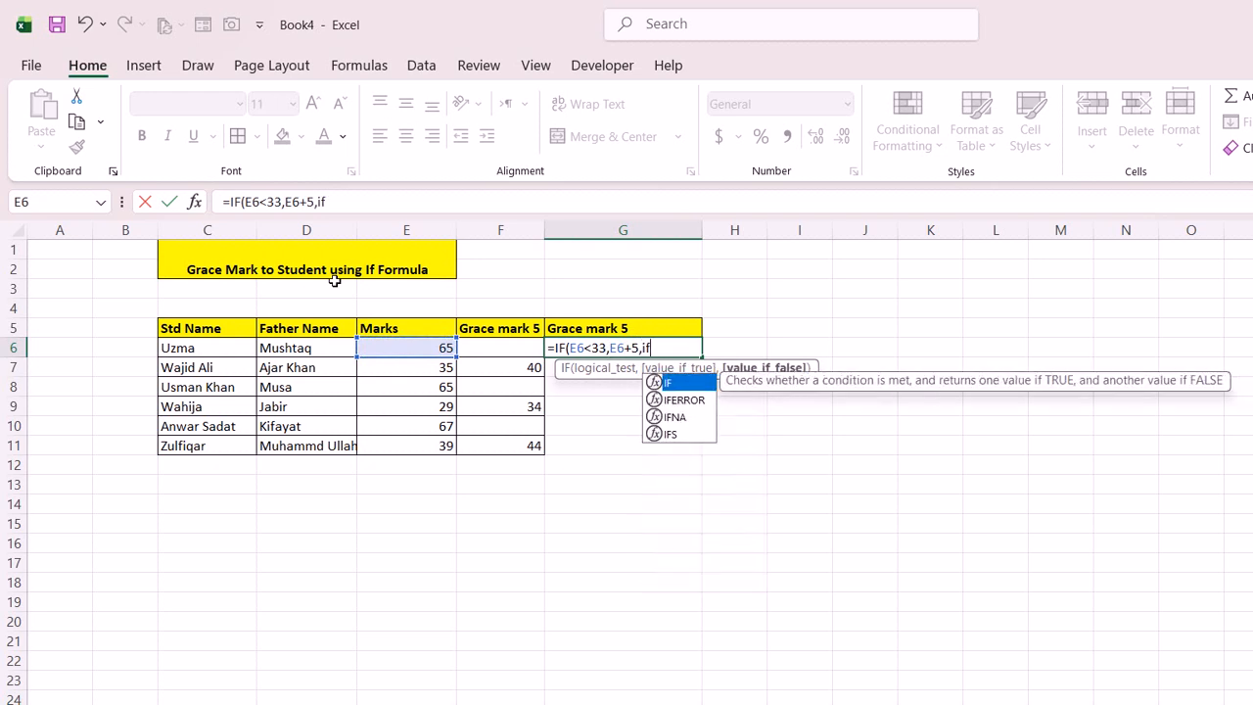
{"action": "key", "text": "Tab"}
{"action": "key", "text": "Left"}
{"action": "key", "text": "Left"}
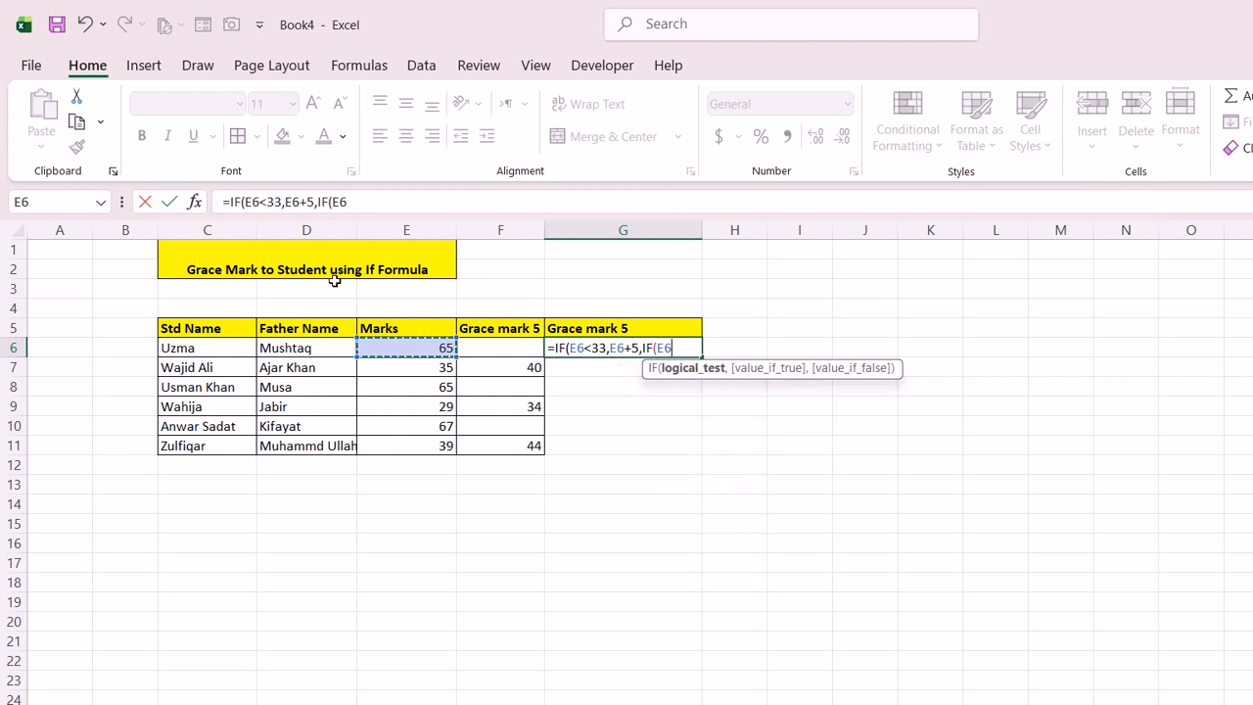
{"action": "key", "text": "BackSpace"}
{"action": "key", "text": "BackSpace"}
{"action": "key", "text": "BackSpace"}
{"action": "key", "text": "BackSpace"}
{"action": "key", "text": "BackSpace"}
{"action": "key", "text": "BackSpace"}
{"action": "key", "text": "BackSpace"}
{"action": "key", "text": "BackSpace"}
{"action": "key", "text": "BackSpace"}
{"action": "key", "text": "BackSpace"}
{"action": "key", "text": "BackSpace"}
{"action": "key", "text": "BackSpace"}
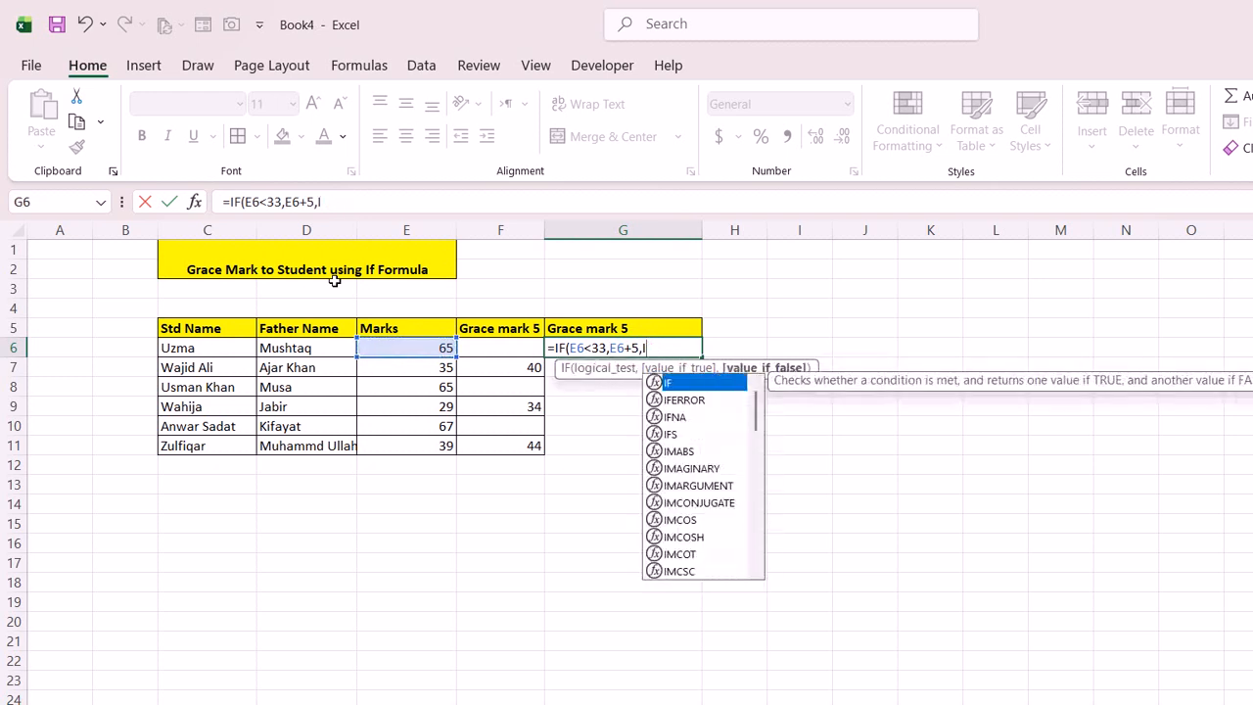
{"action": "key", "text": "BackSpace"}
{"action": "key", "text": "BackSpace"}
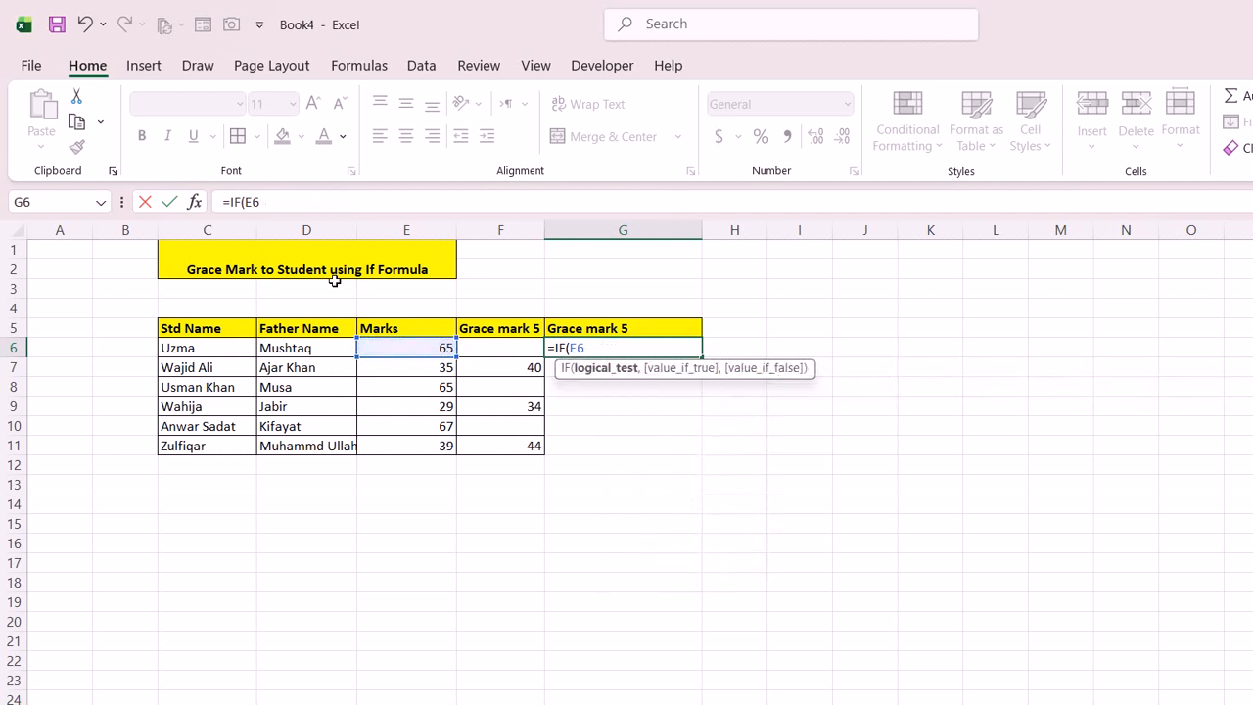
Extend the G6 formula with the test E6>33 returning a blank and a nested IF that returns E6+5 when E6<33.
{"action": "type", "text": ">33,\"\""}
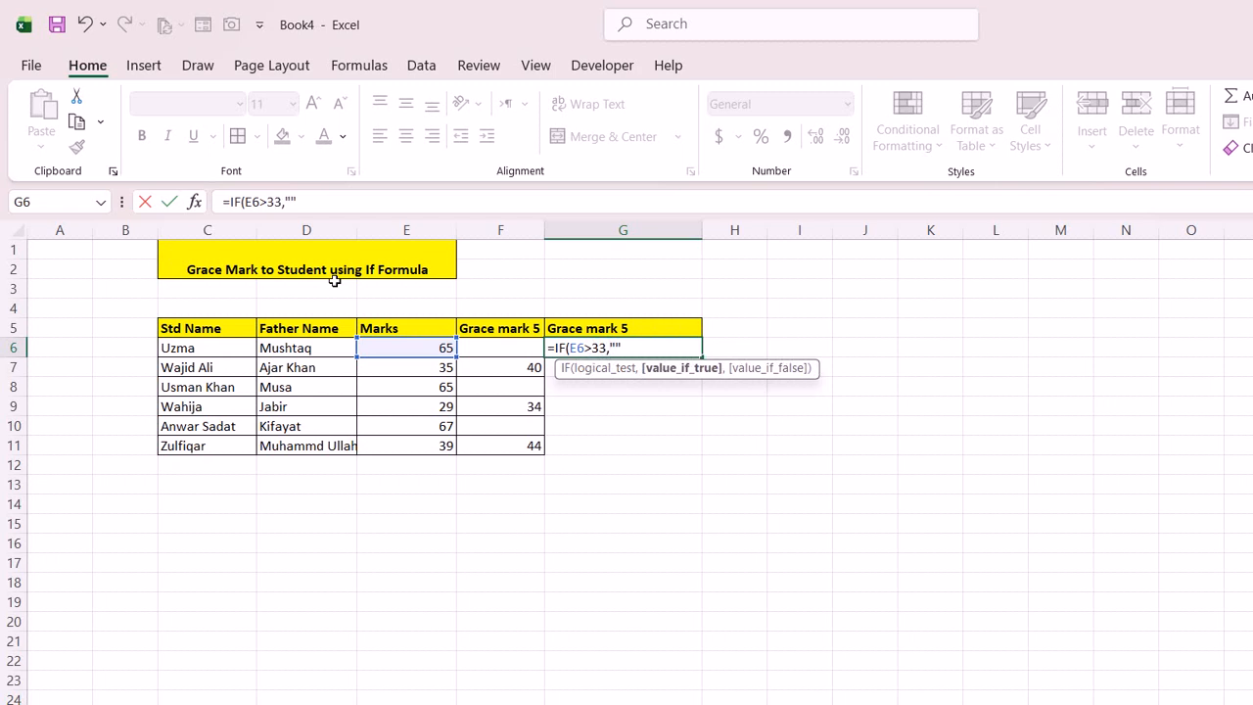
{"action": "type", "text": ","}
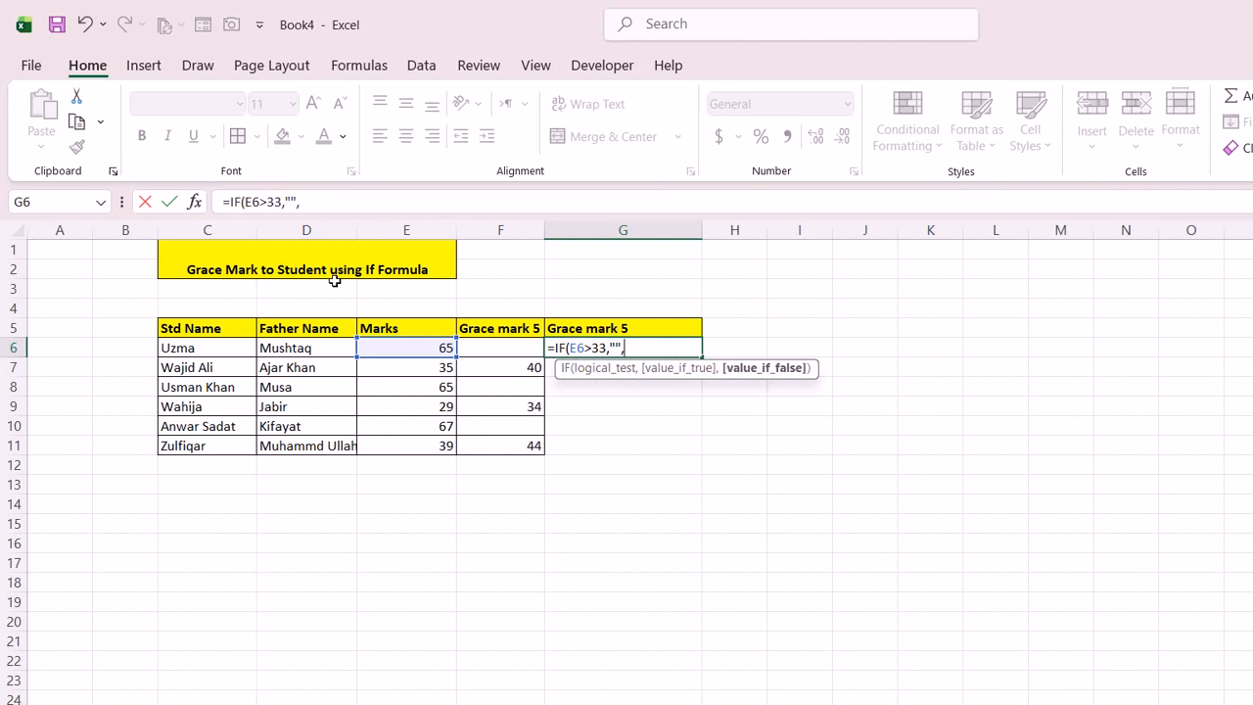
{"action": "type", "text": "IF("}
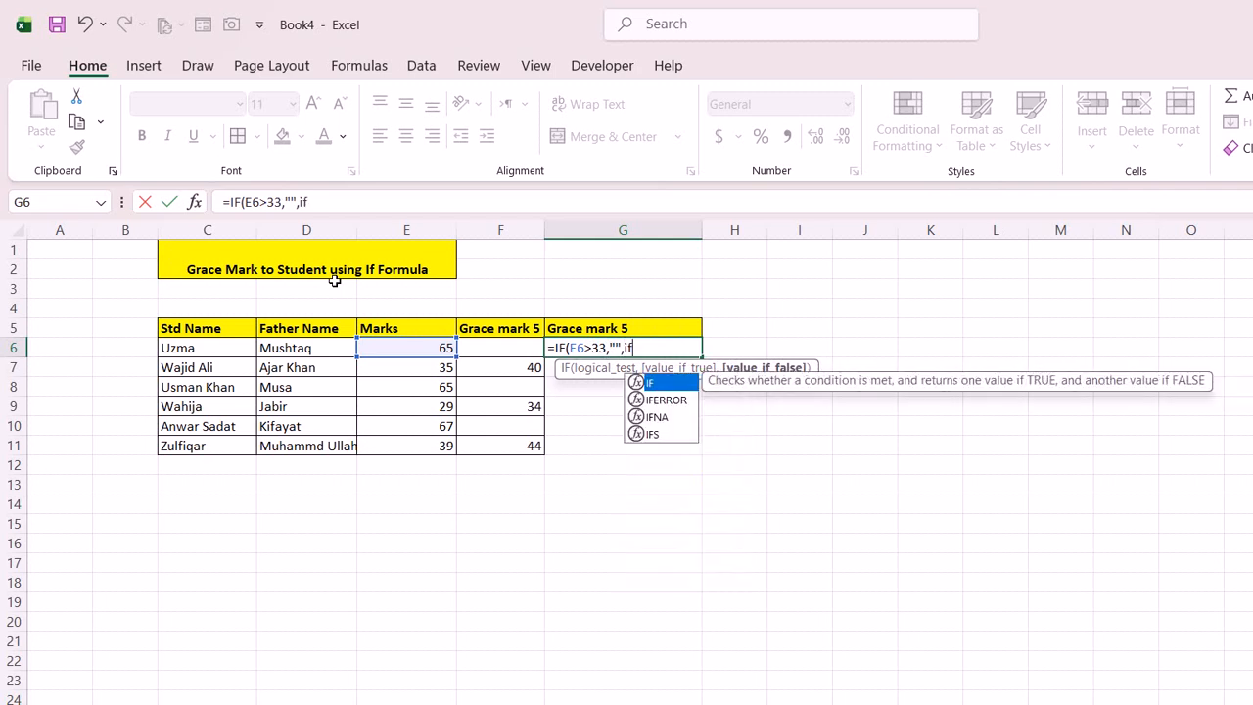
{"action": "key", "text": "Left"}
{"action": "key", "text": "Left"}
{"action": "type", "text": "<"}
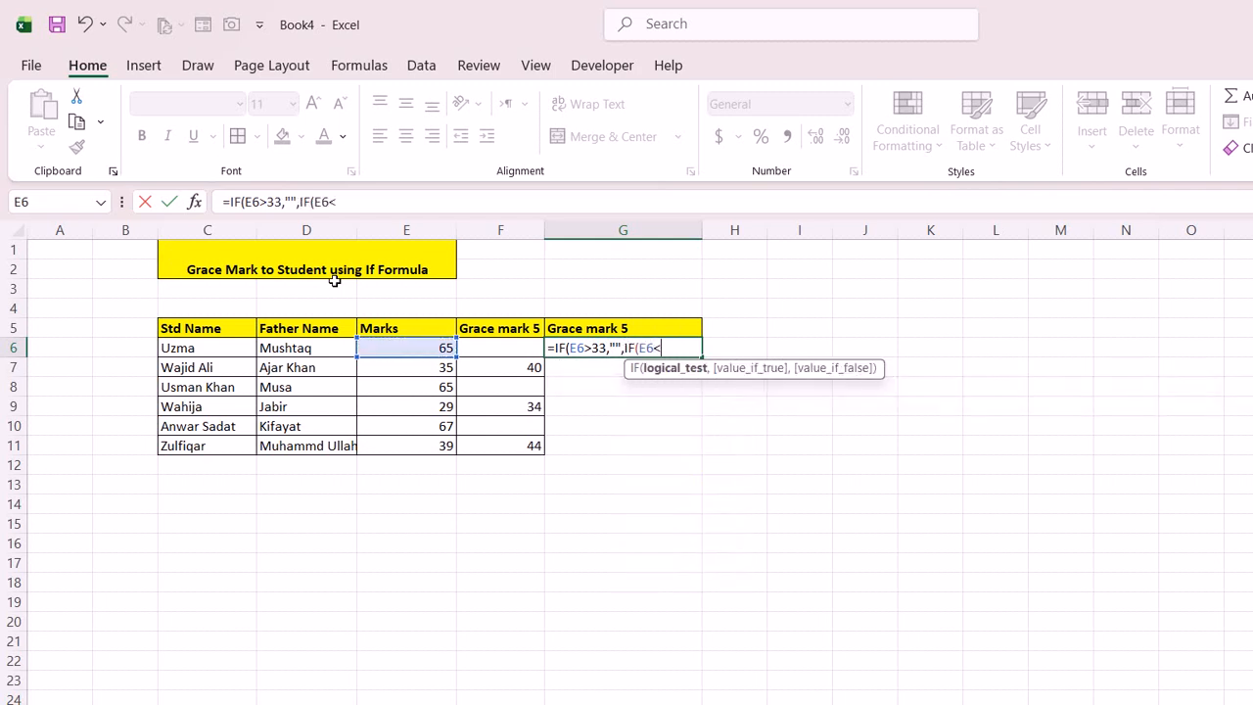
{"action": "type", "text": "33,"}
{"action": "key", "text": "Left"}
{"action": "key", "text": "Left"}
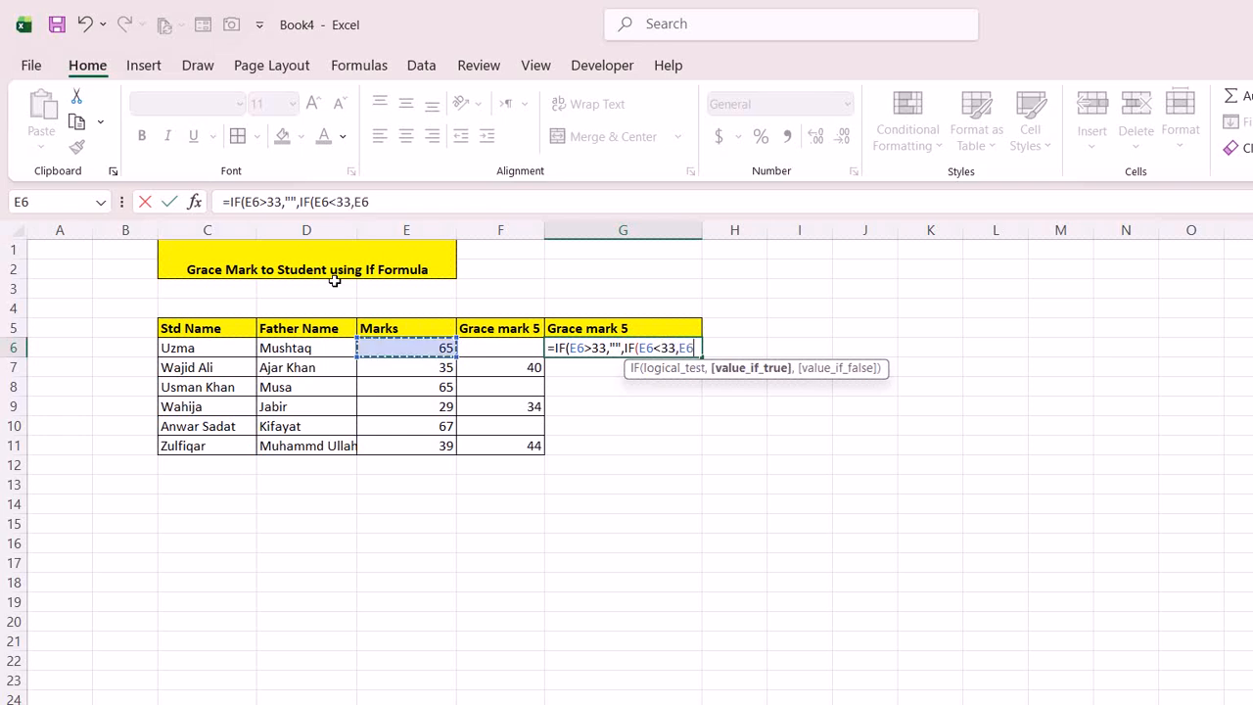
{"action": "type", "text": "+5,"}
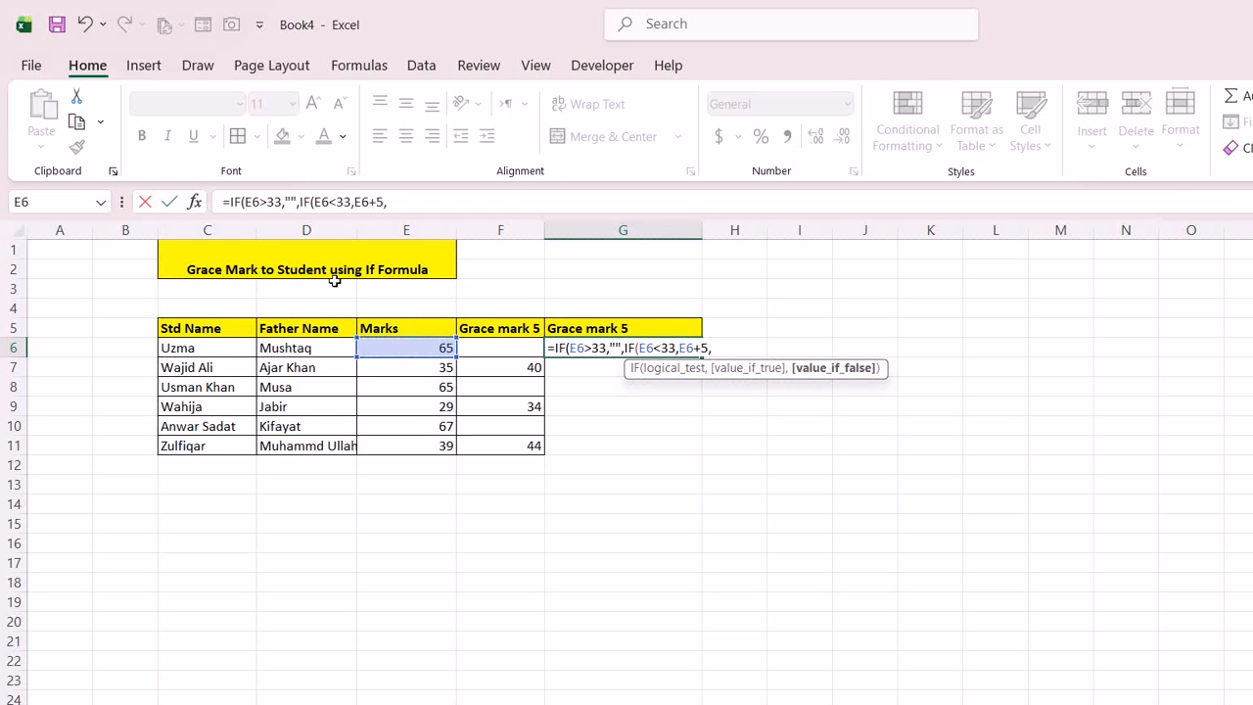
Nest a third IF in the G6 formula with the condition E6>=28.
{"action": "type", "text": "IF("}
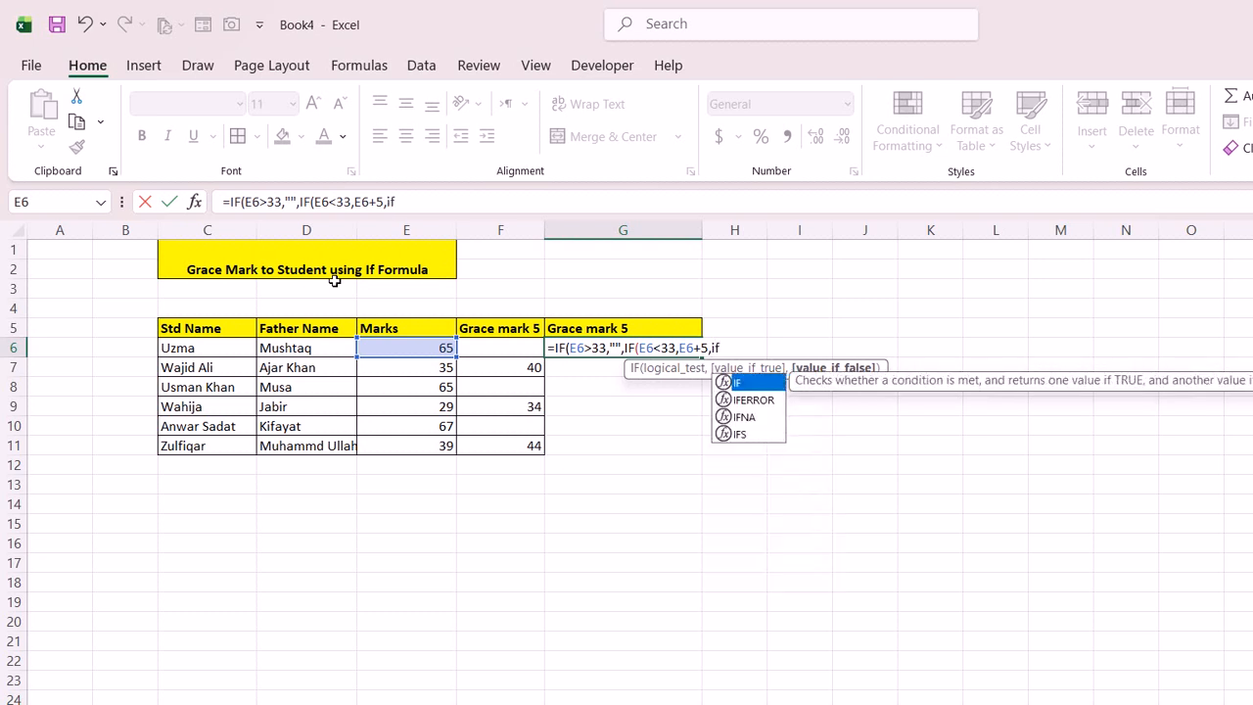
{"action": "key", "text": "Left"}
{"action": "key", "text": "Left"}
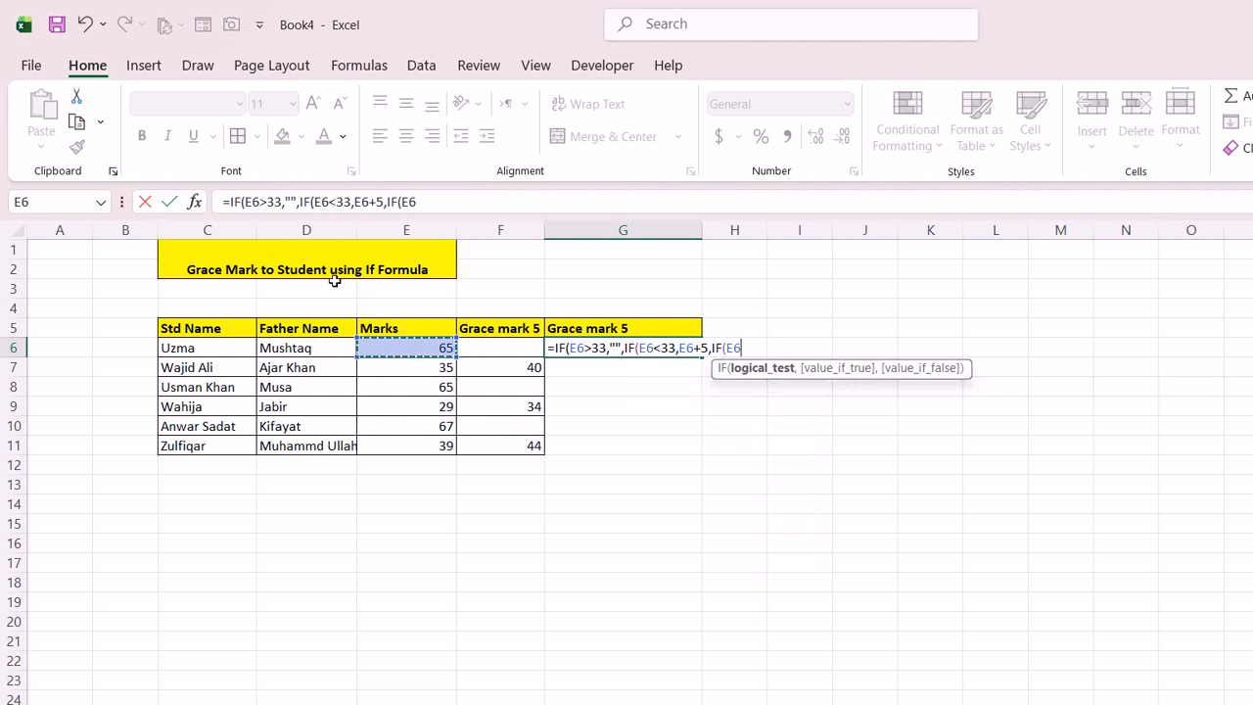
{"action": "type", "text": "<"}
{"action": "key", "text": "BackSpace"}
{"action": "type", "text": ">=28"}
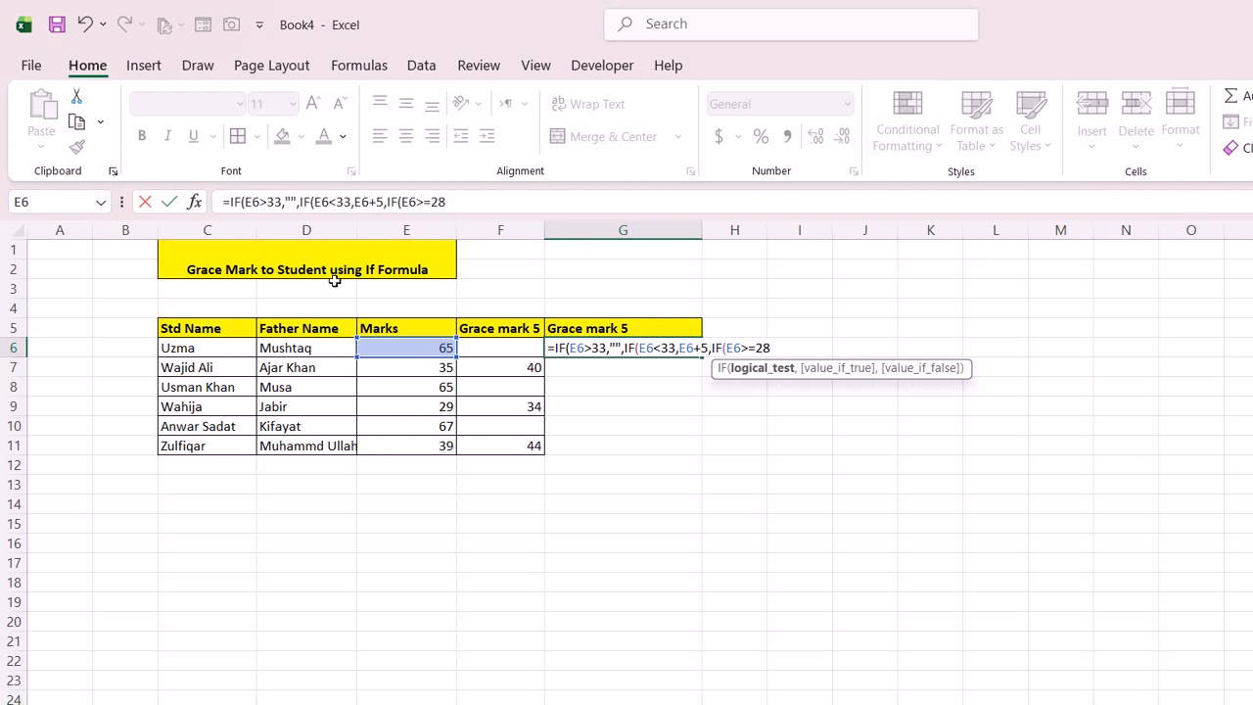
{"action": "type", "text": ","}
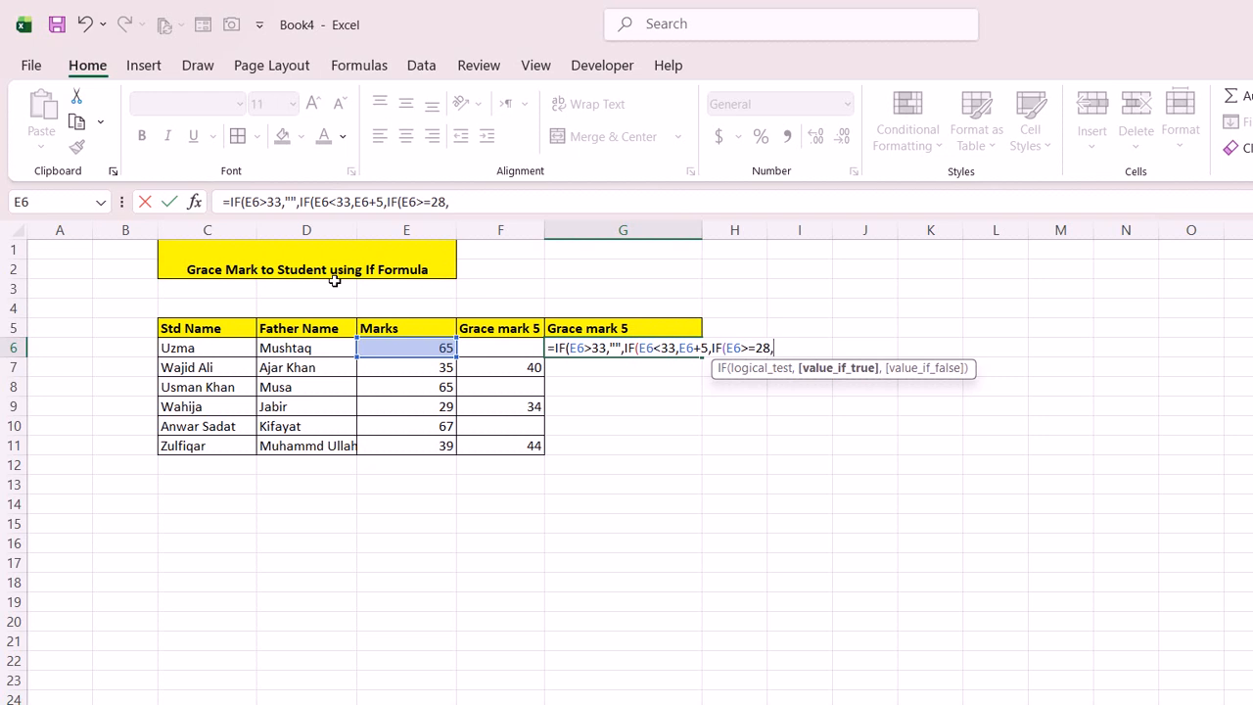
Complete the G6 formula with E6+5 as the innermost value if true and a blank as the value if false.
{"action": "key", "text": "Left"}
{"action": "key", "text": "Left"}
{"action": "type", "text": "+"}
{"action": "type", "text": "5"}
{"action": "type", "text": ",\"\""}
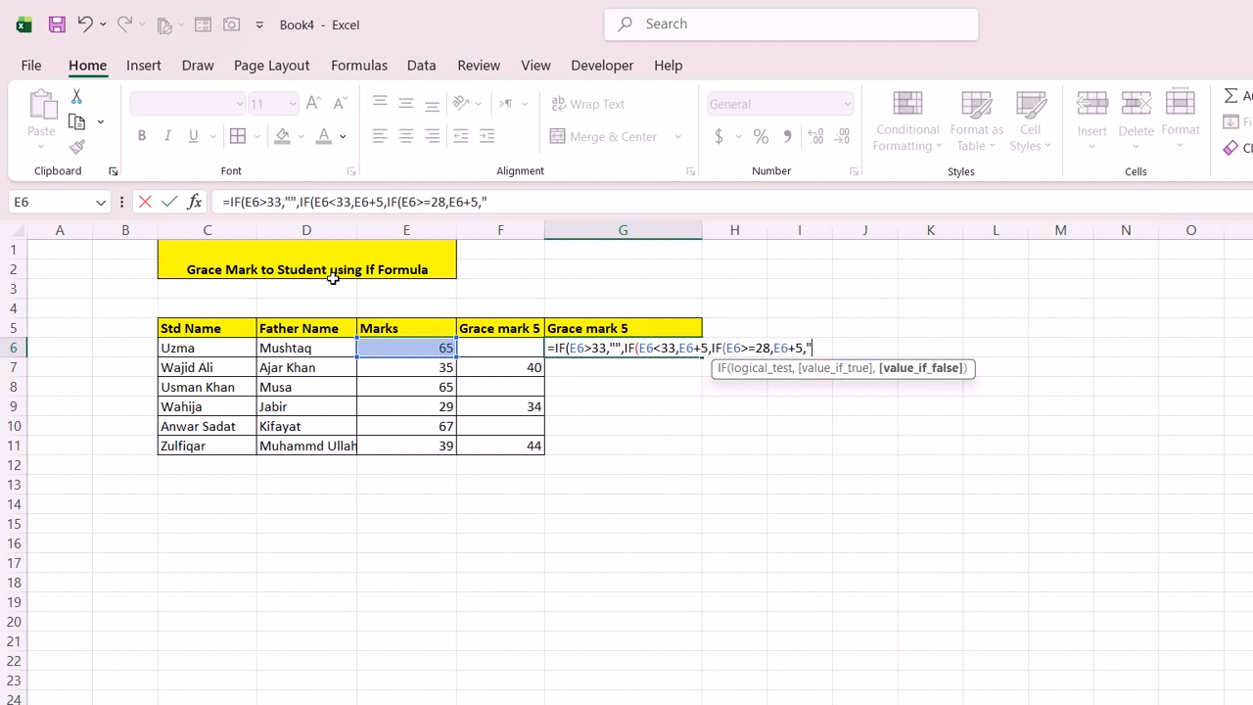
{"action": "type", "text": ")"}
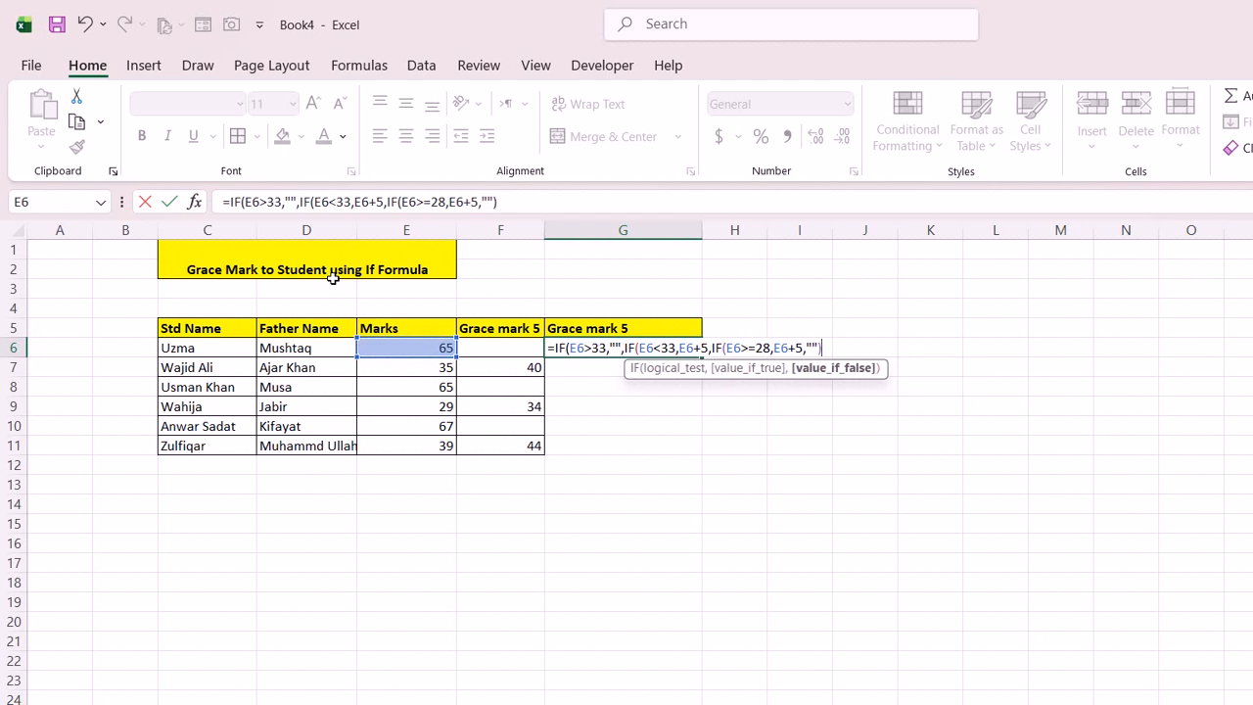
{"action": "type", "text": "))"}
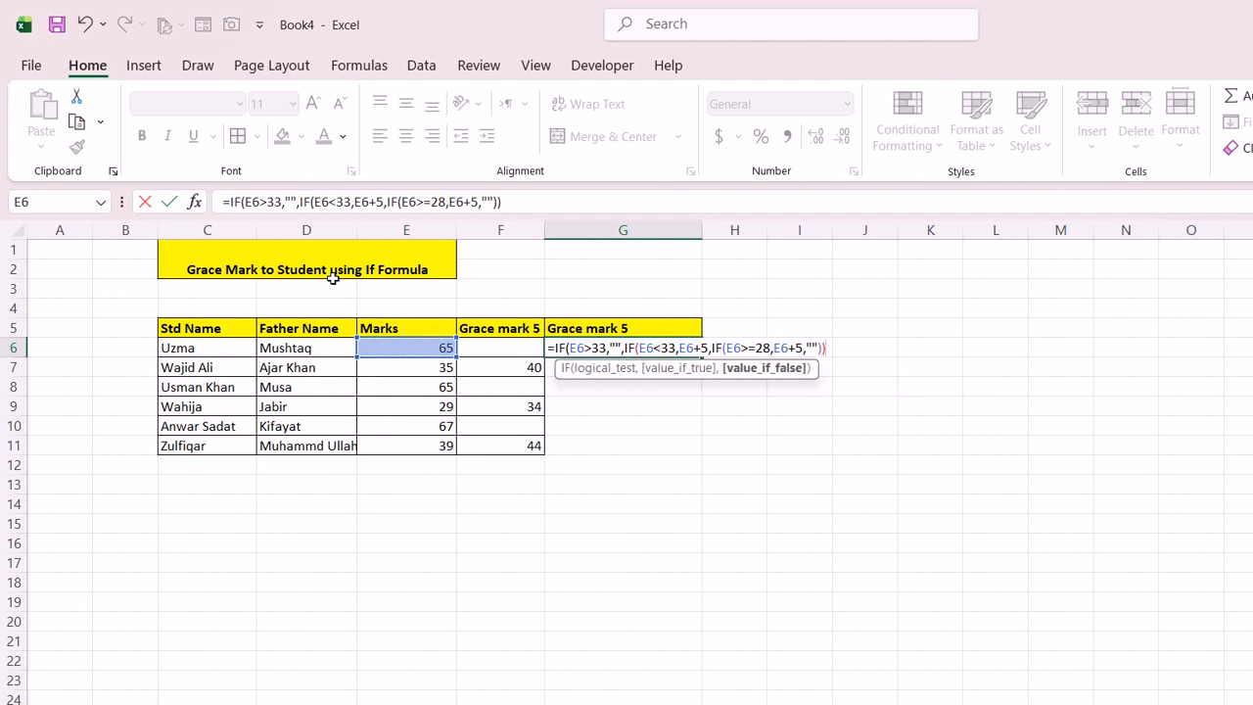
{"action": "key", "text": "Return"}
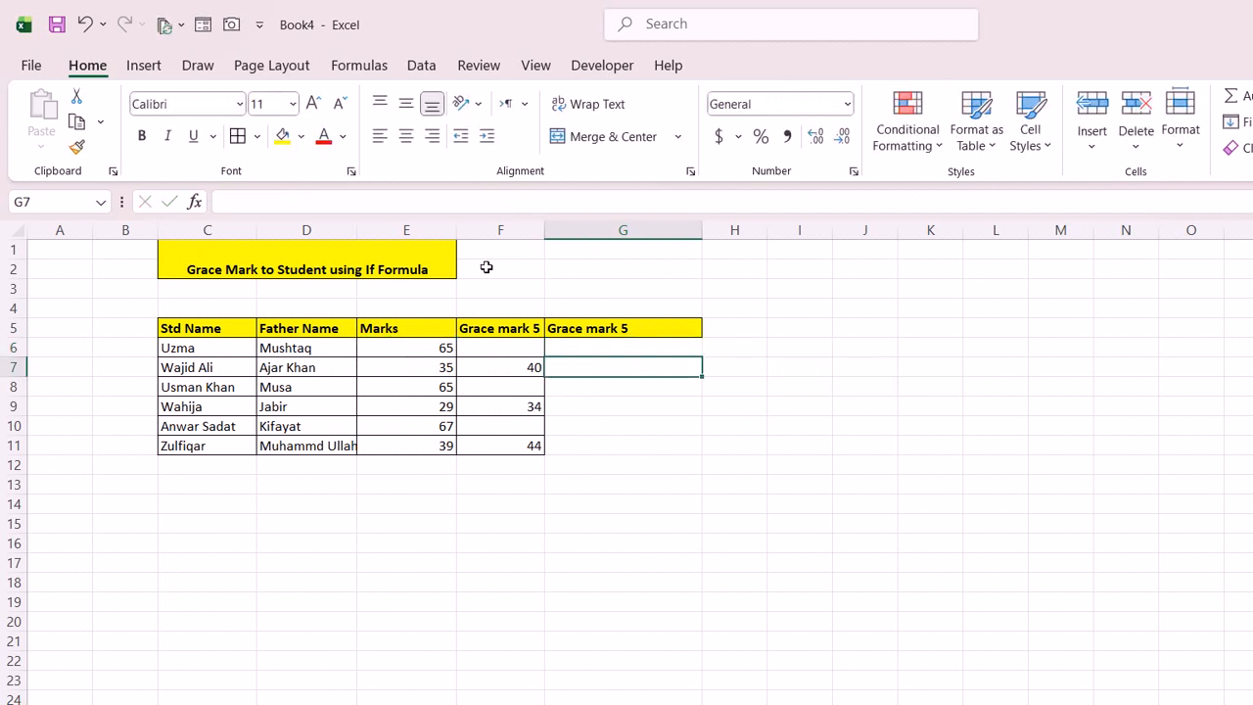
Fill the G6 grace mark formula down through G11.
{"action": "key", "text": "Up"}
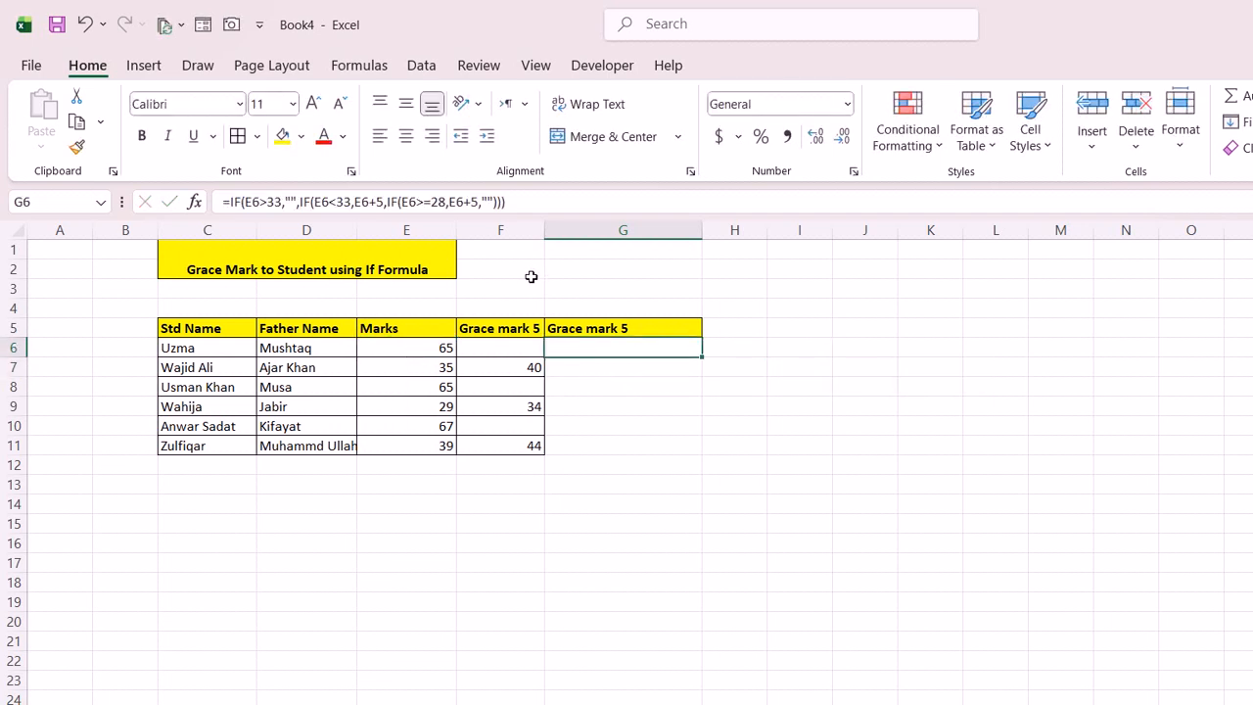
{"action": "key", "text": "shift+Down"}
{"action": "key", "text": "shift+Down"}
{"action": "key", "text": "shift+Down"}
{"action": "key", "text": "shift+Down"}
{"action": "key", "text": "shift+Down"}
{"action": "key", "text": "ctrl+d"}
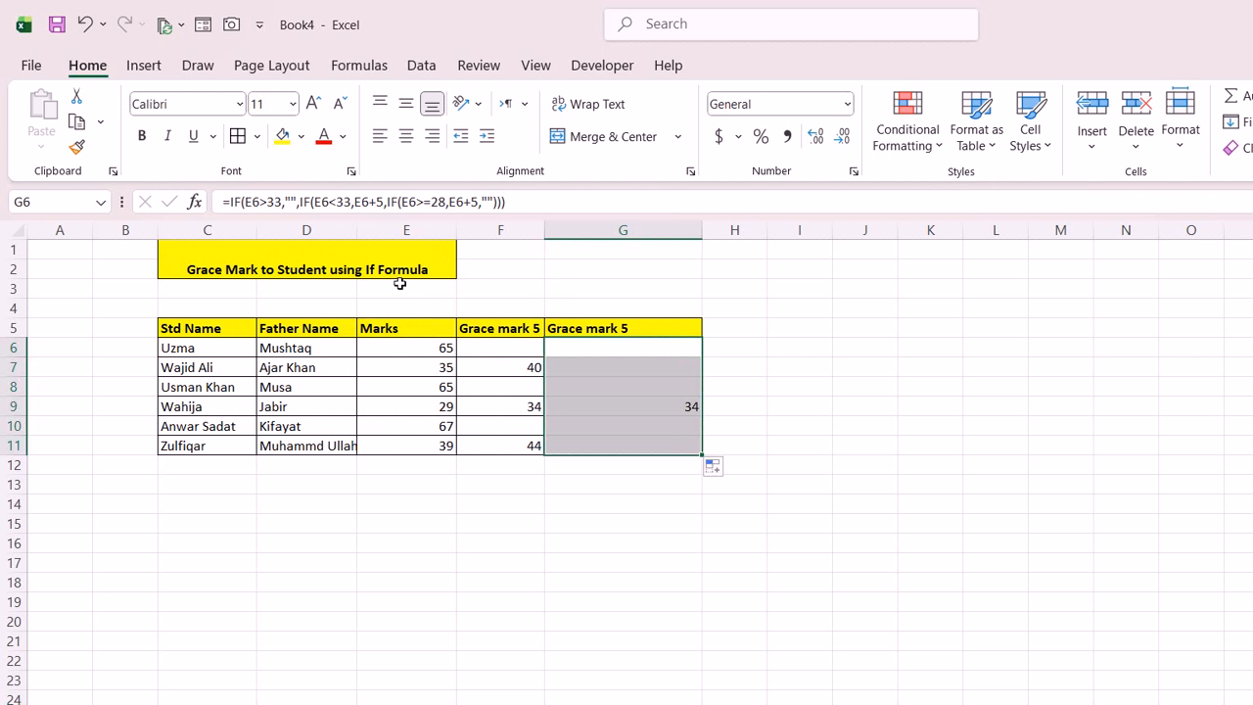
{"action": "key", "text": "Left"}
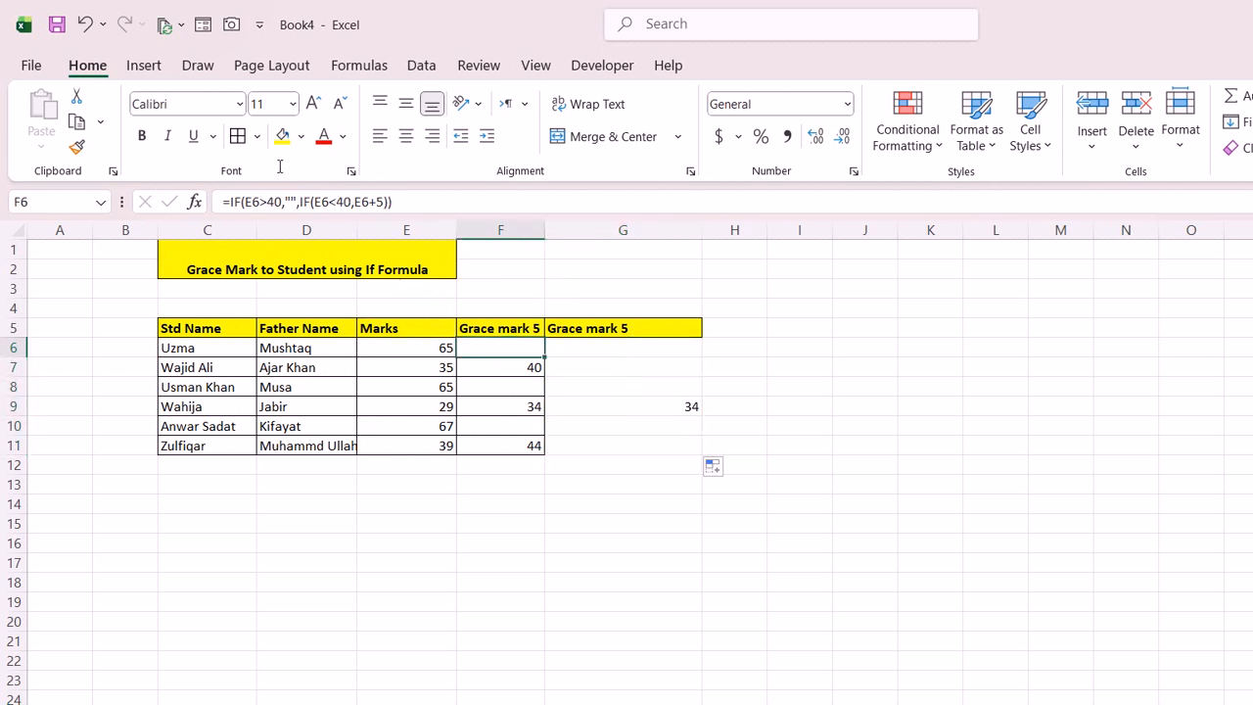
{"action": "key", "text": "Right"}
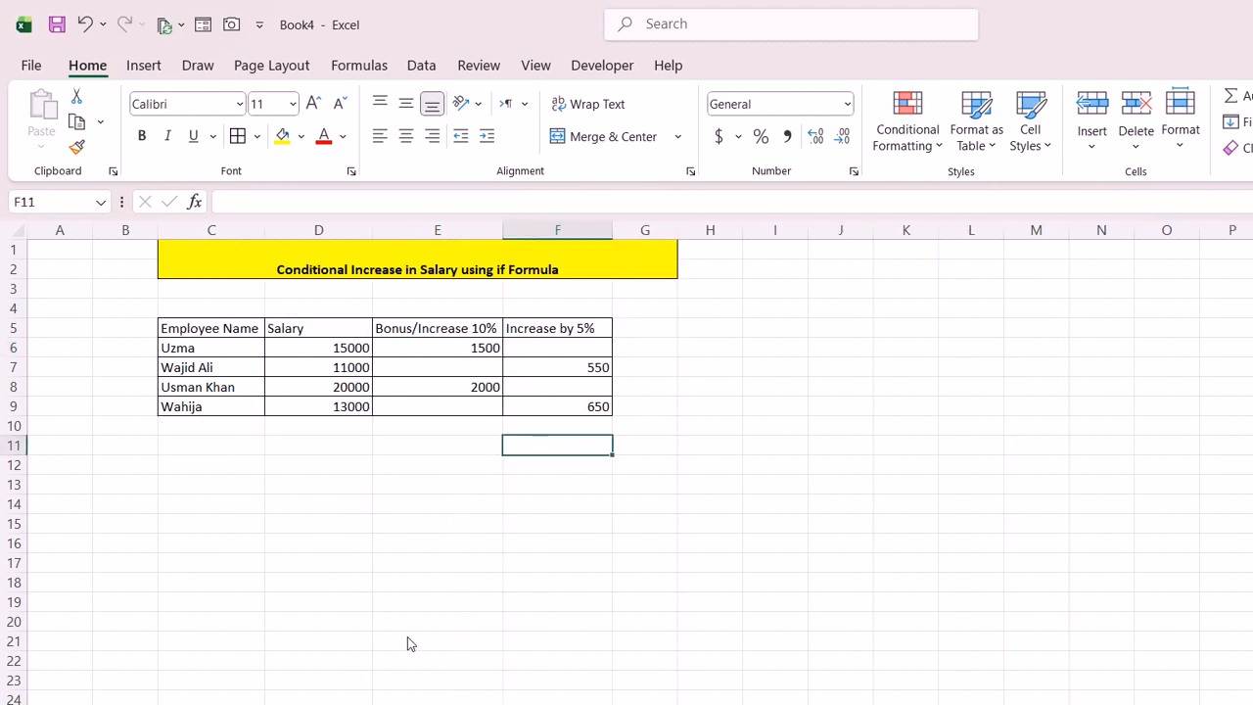
Vertically center the "Conditional Increase in Salary using if Formula" title in its merged cell on the salary sheet.
{"action": "left_click", "coordinate": [312, 523]}
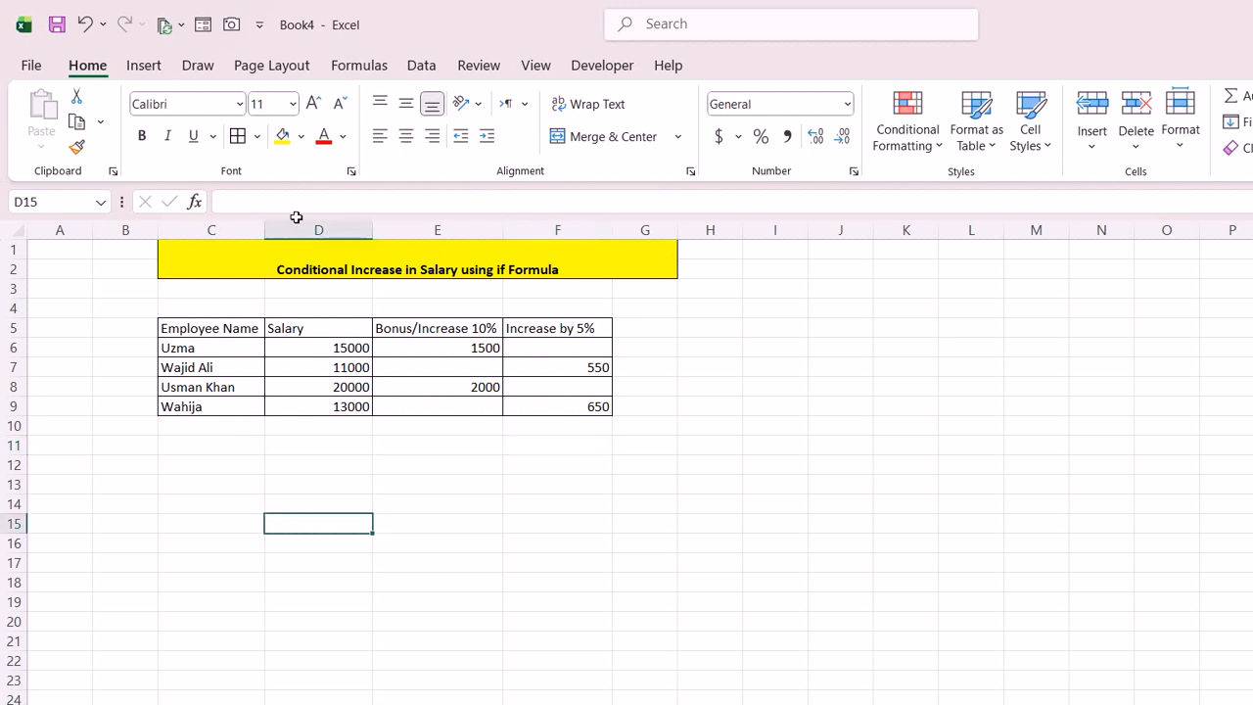
{"action": "left_click", "coordinate": [297, 250]}
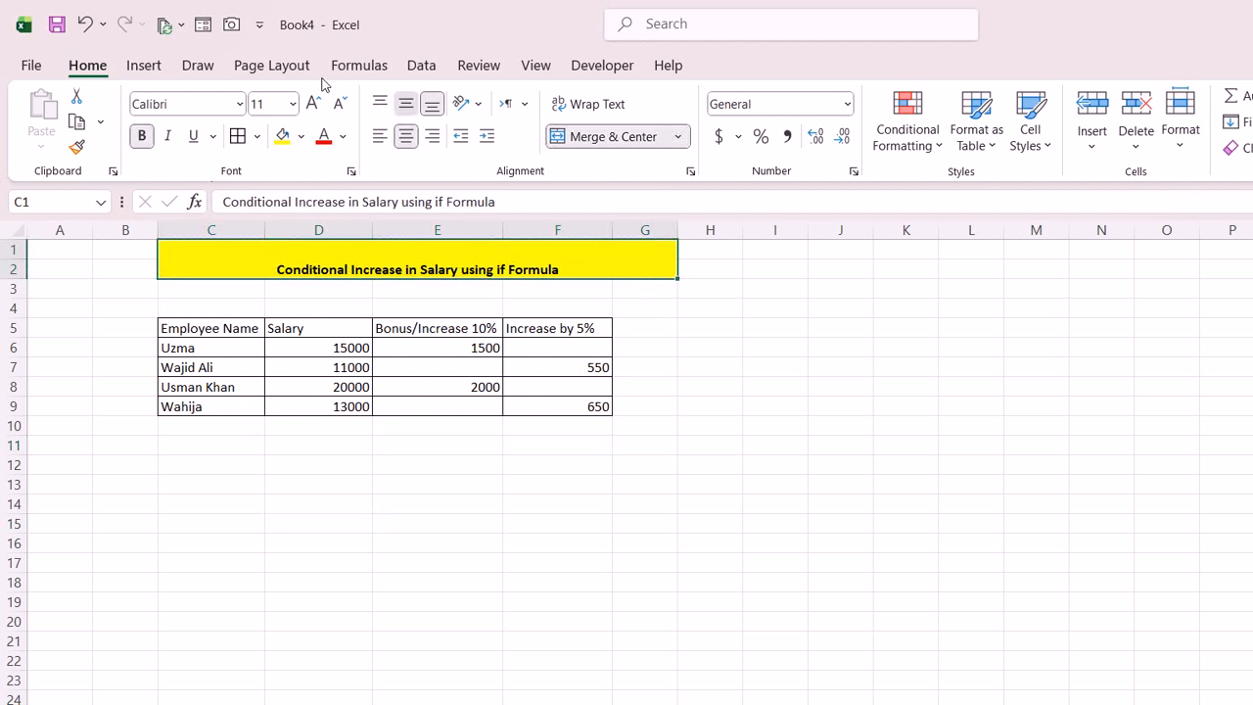
{"action": "left_click", "coordinate": [407, 104]}
{"action": "left_click", "coordinate": [416, 523]}
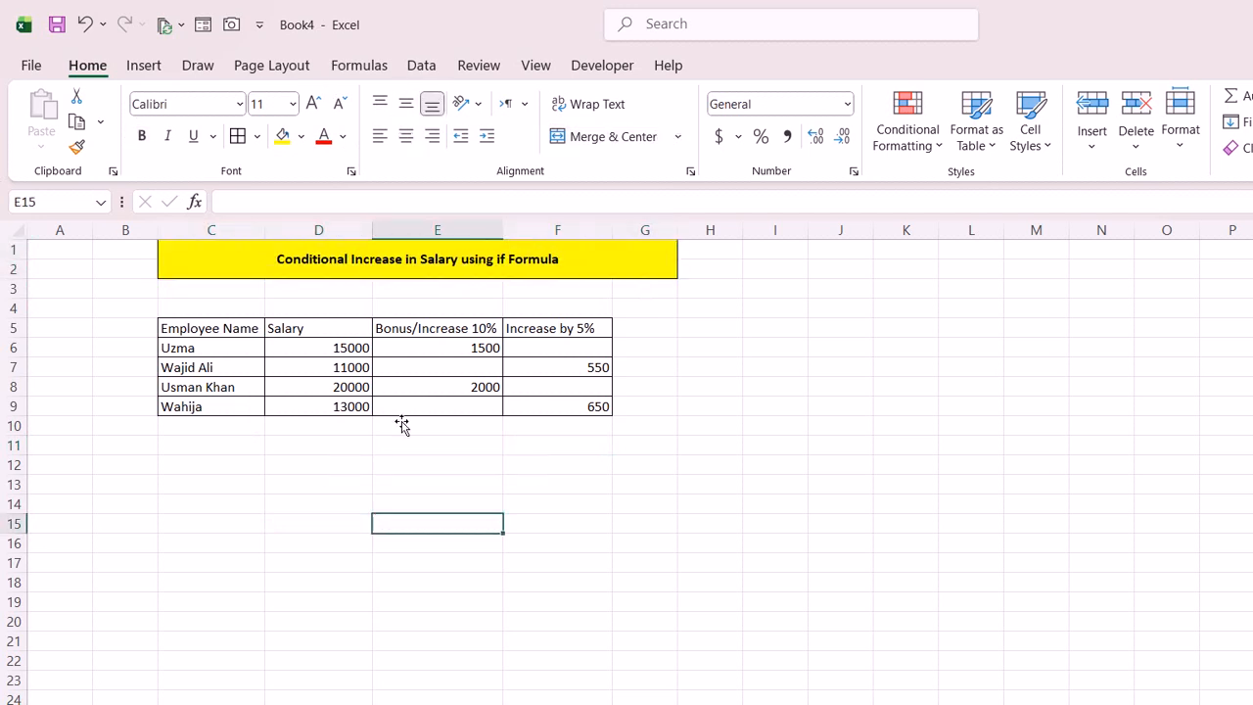
Copy the "Bonus/Increase 10%" header from E5 into G5 and widen column G to fit it.
{"action": "left_click", "coordinate": [411, 330]}
{"action": "key", "text": "ctrl+c"}
{"action": "key", "text": "Right"}
{"action": "key", "text": "Right"}
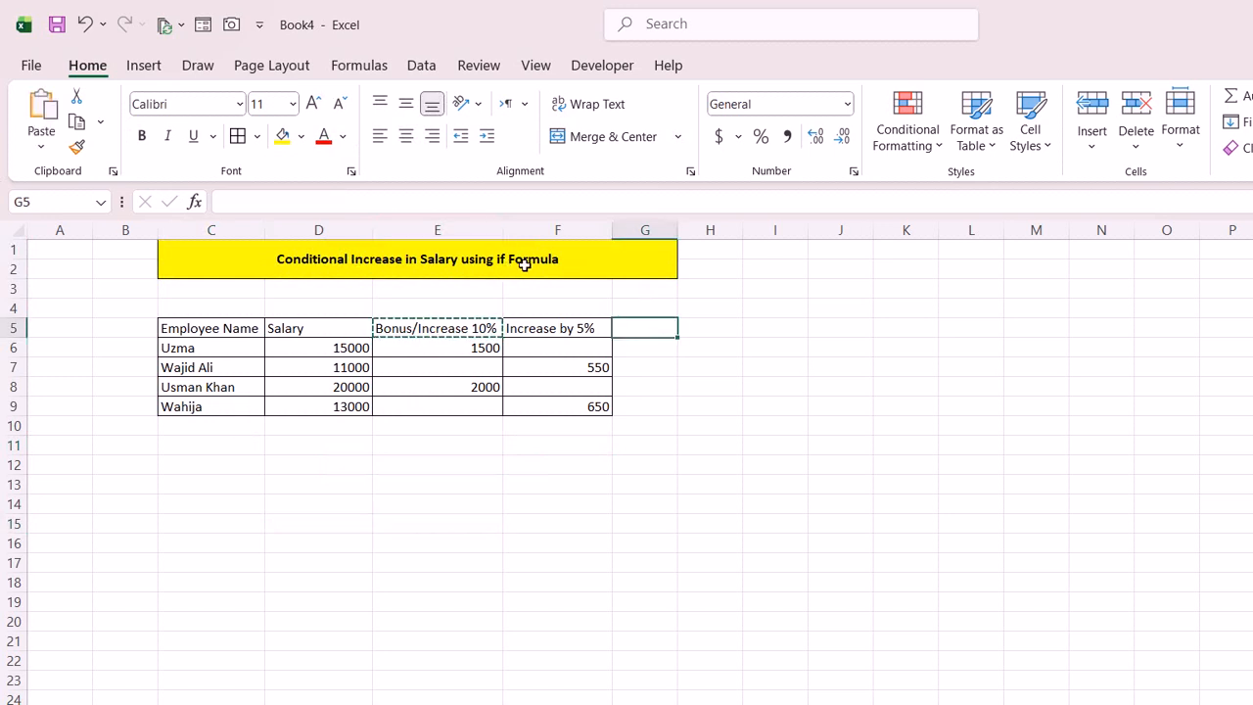
{"action": "key", "text": "ctrl+v"}
{"action": "left_click_drag", "start_coordinate": [677, 229], "coordinate": [749, 229]}
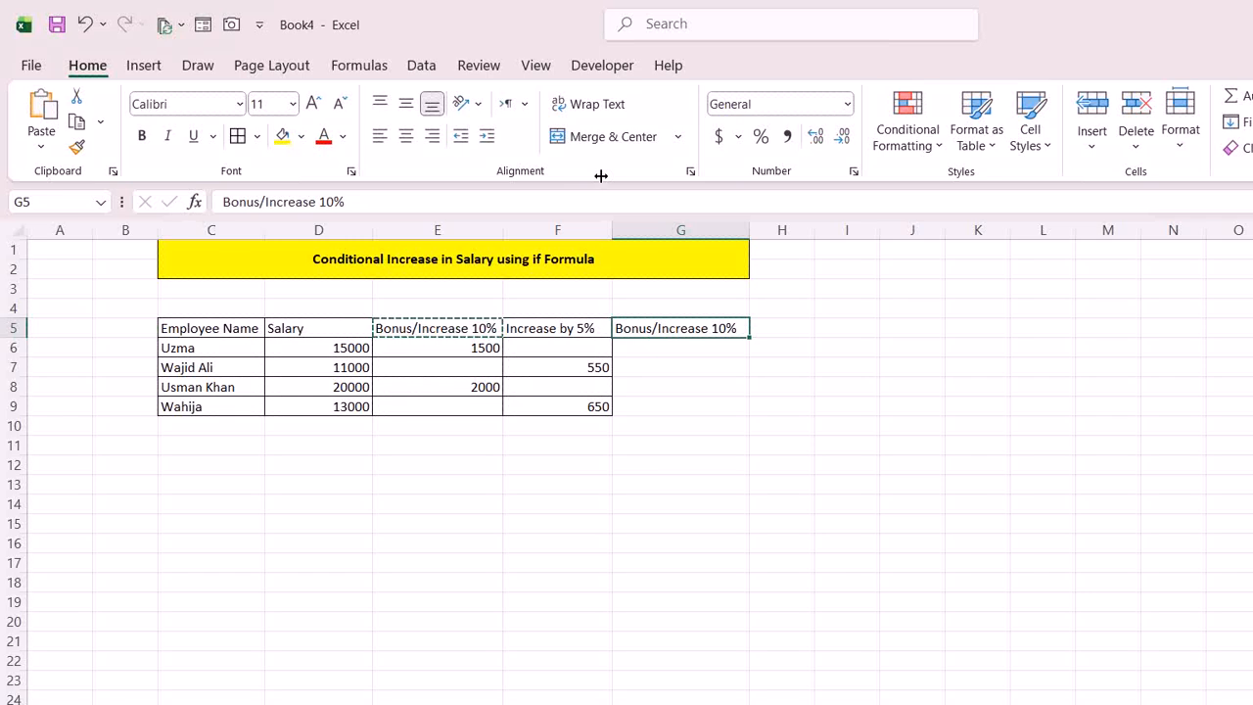
{"action": "key", "text": "Escape"}
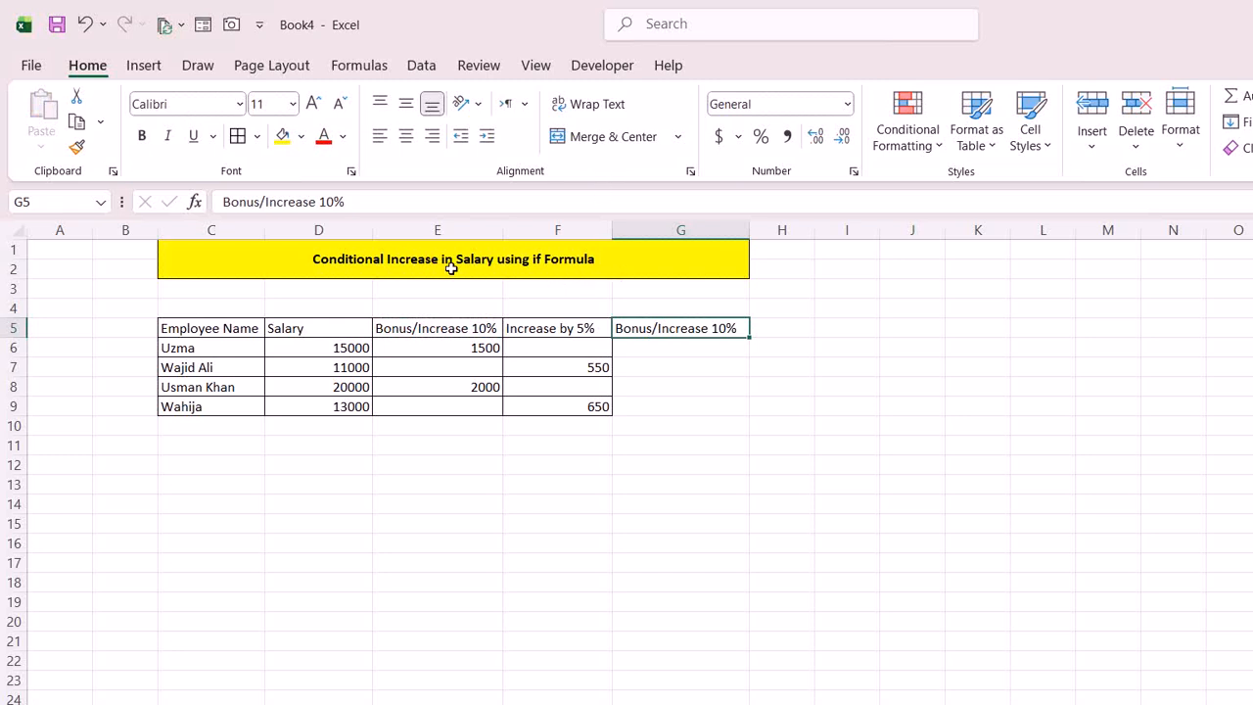
Copy the "Increase by 5%" header from F5 into H5 and widen column H to fit it.
{"action": "key", "text": "Left"}
{"action": "key", "text": "ctrl+c"}
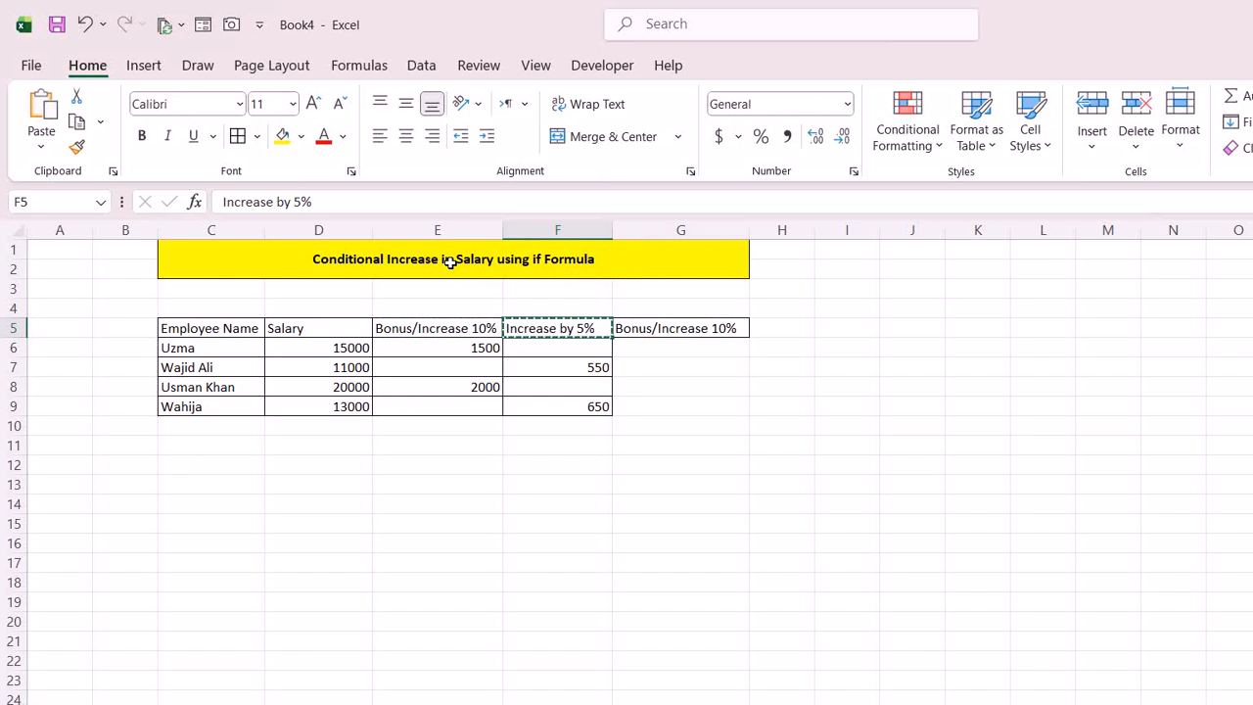
{"action": "key", "text": "Right"}
{"action": "key", "text": "Right"}
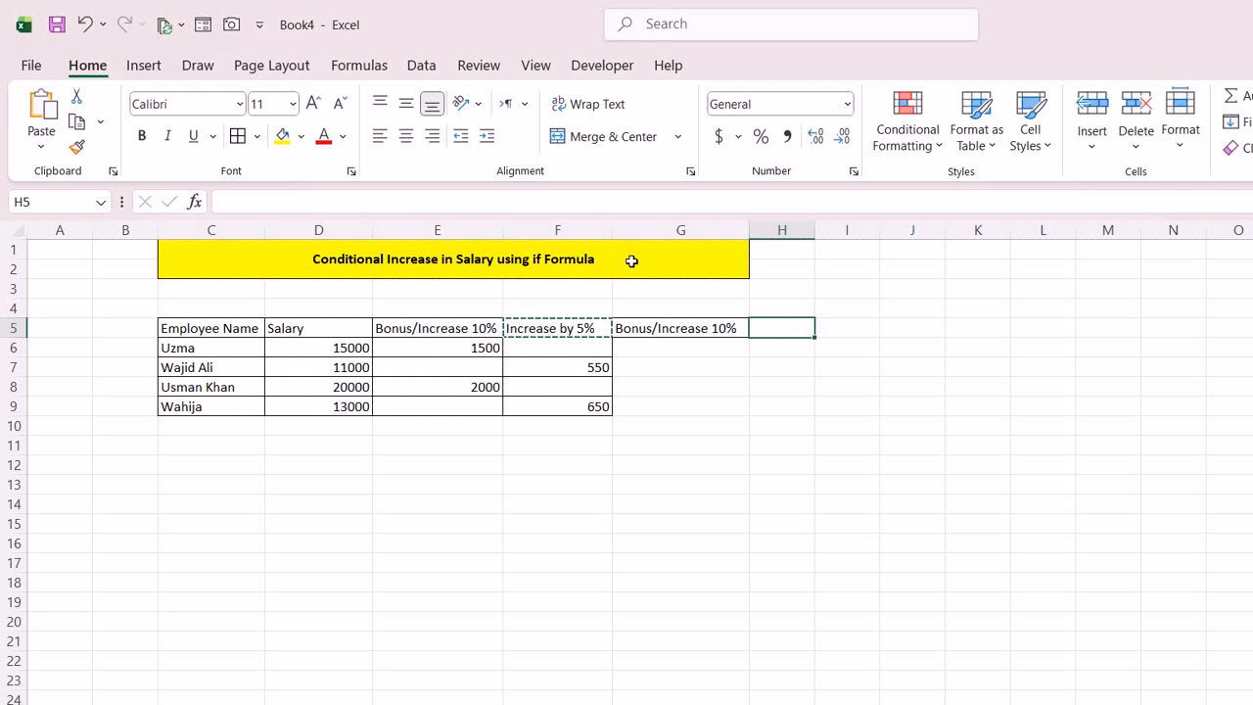
{"action": "key", "text": "ctrl+v"}
{"action": "left_click_drag", "start_coordinate": [650, 182], "coordinate": [697, 176]}
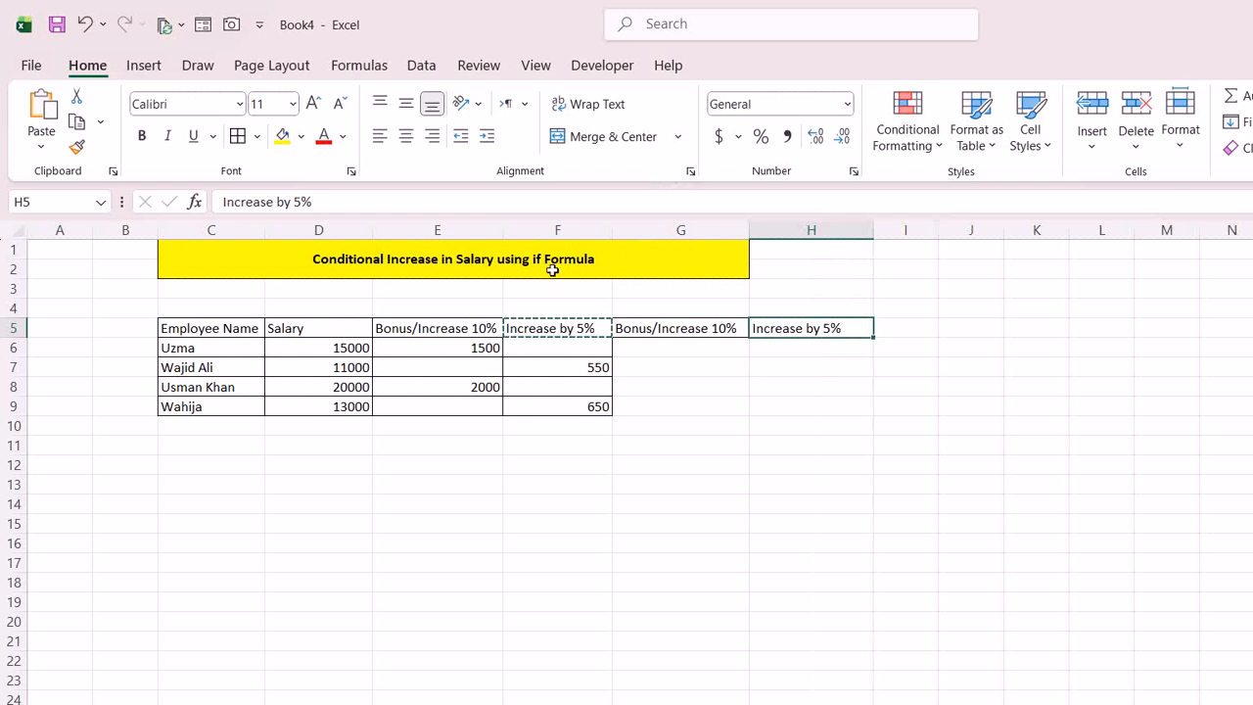
{"action": "key", "text": "Escape"}
Start an IF formula in G6 that tests whether the salary in D6 is greater than 13000.
{"action": "key", "text": "Left"}
{"action": "key", "text": "Down"}
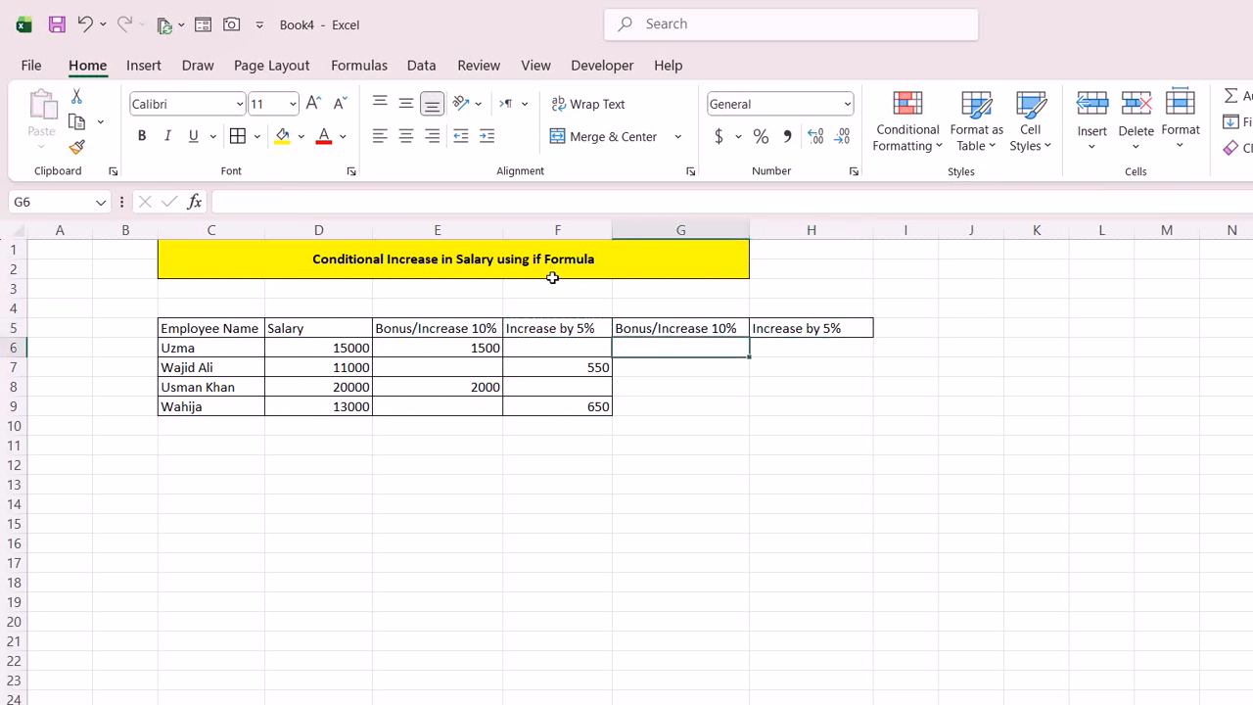
{"action": "type", "text": "=IF("}
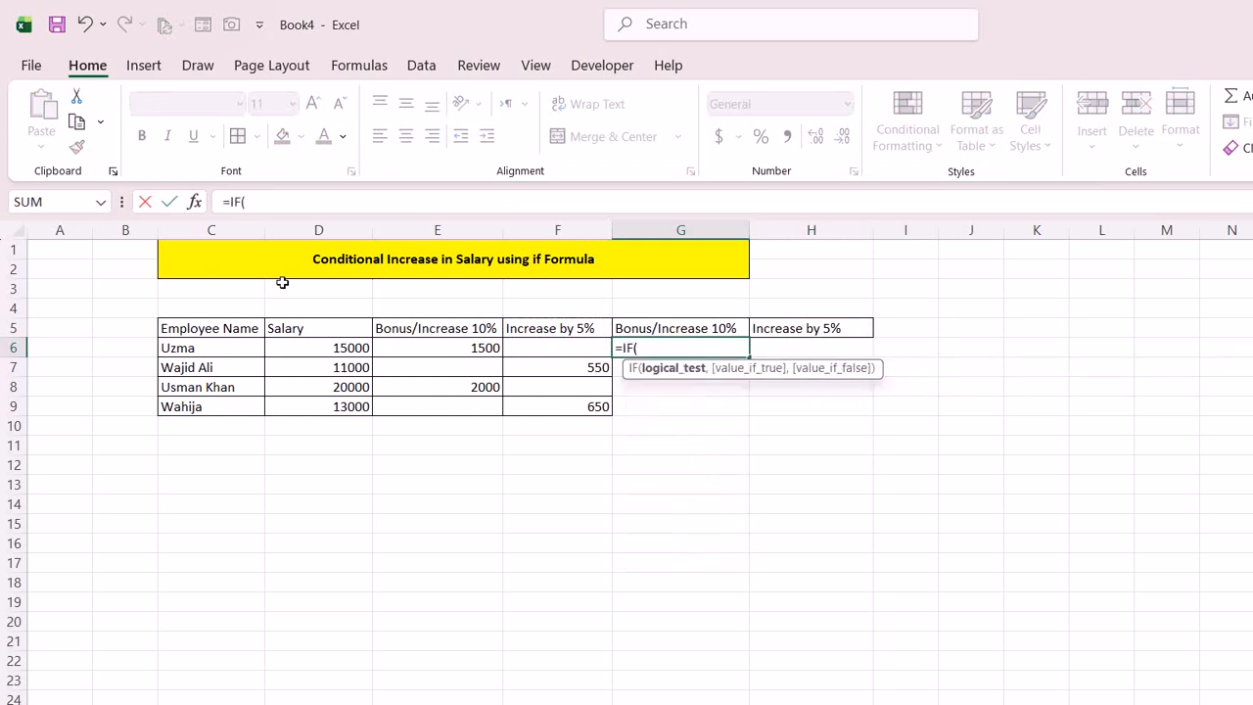
{"action": "key", "text": "Left"}
{"action": "key", "text": "Left"}
{"action": "key", "text": "Left"}
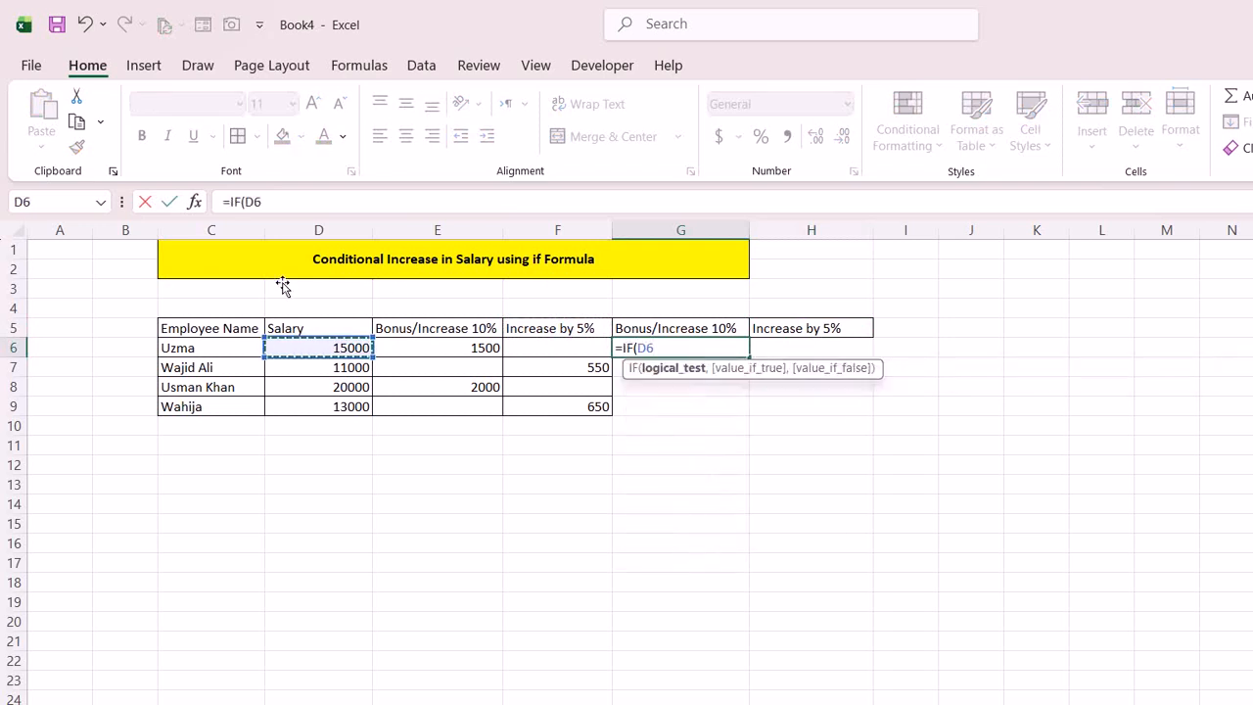
{"action": "type", "text": ">13000"}
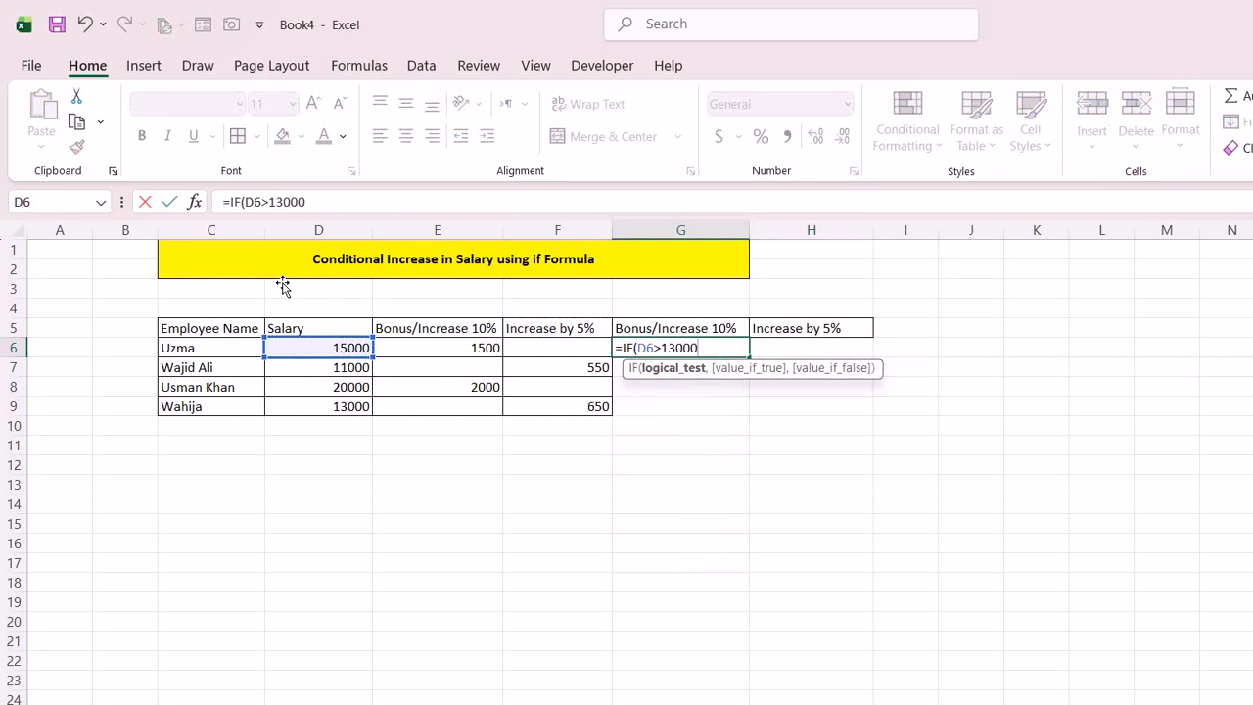
{"action": "type", "text": ","}
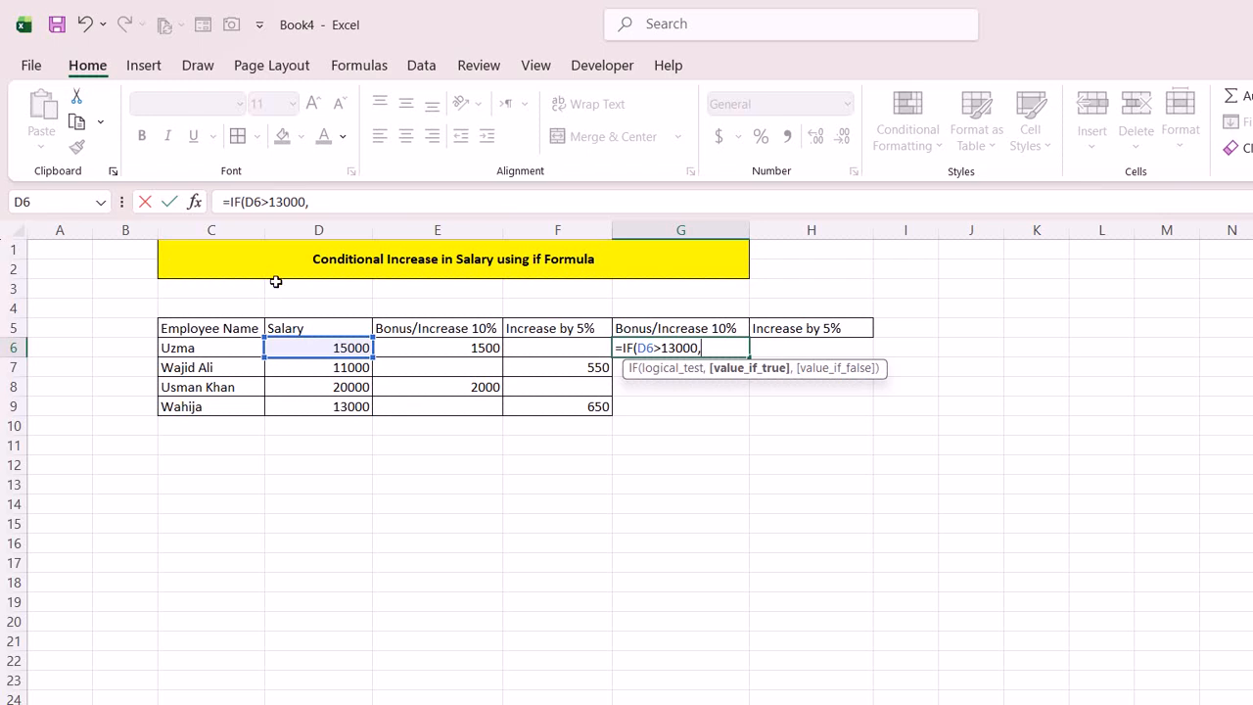
Complete the IF formula in G6 to return D6*10% when true and an empty string ("") otherwise.
{"action": "key", "text": "Left"}
{"action": "key", "text": "Left"}
{"action": "key", "text": "Left"}
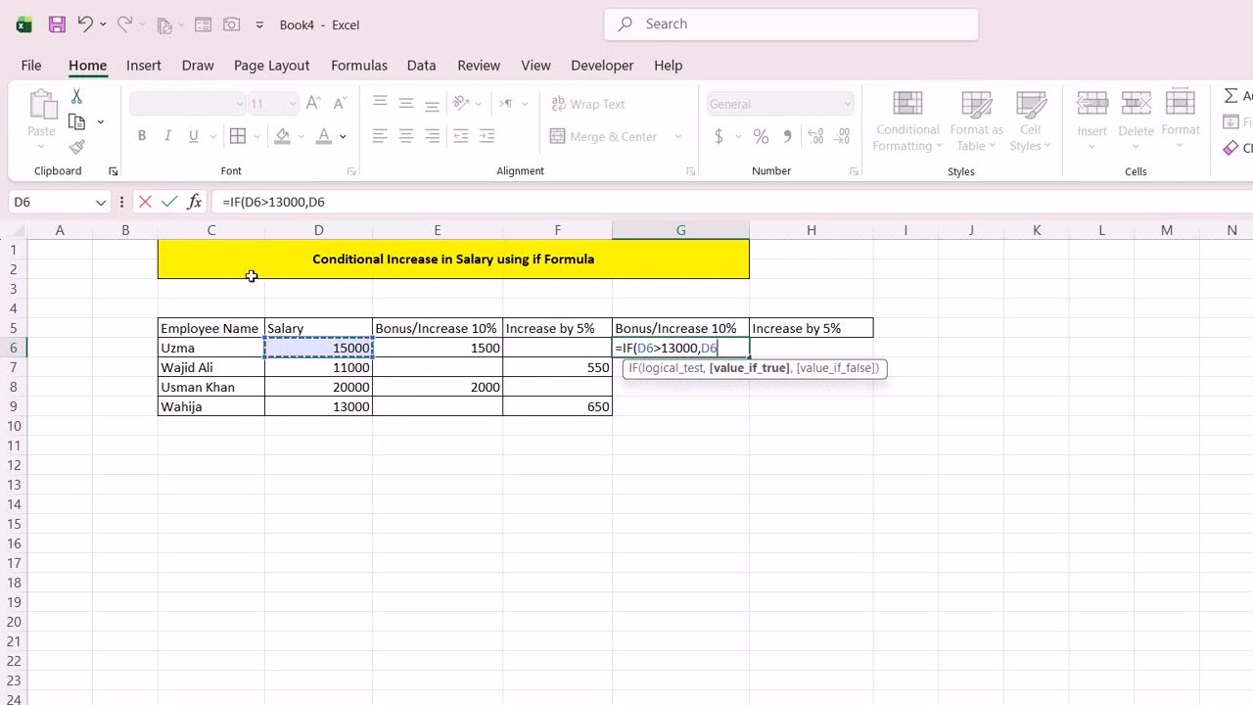
{"action": "type", "text": "*10%"}
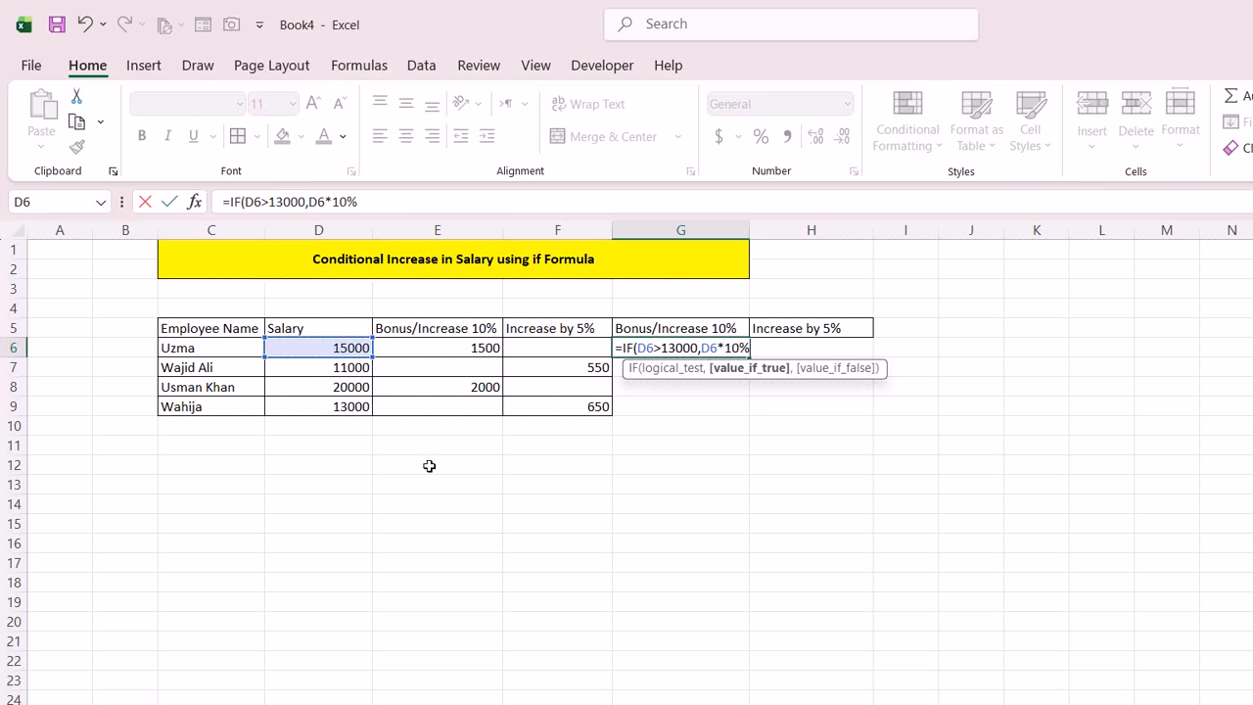
{"action": "type", "text": ","}
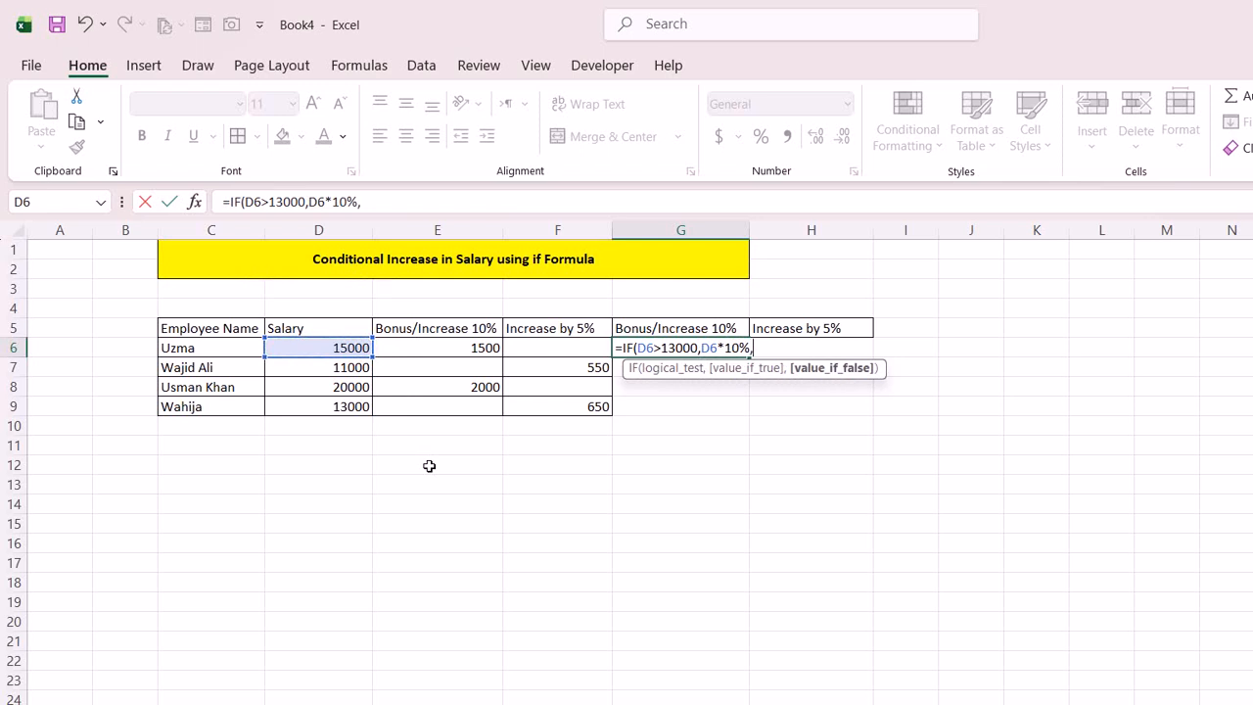
{"action": "type", "text": "\"\")"}
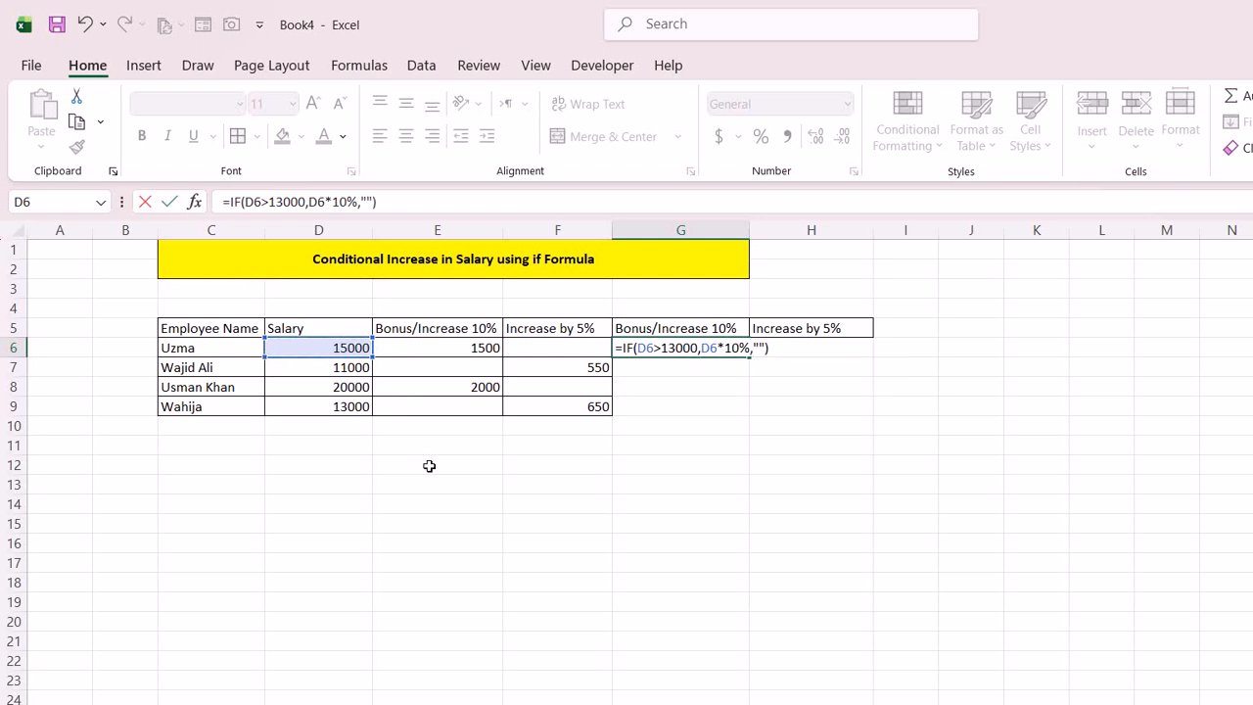
{"action": "key", "text": "Return"}
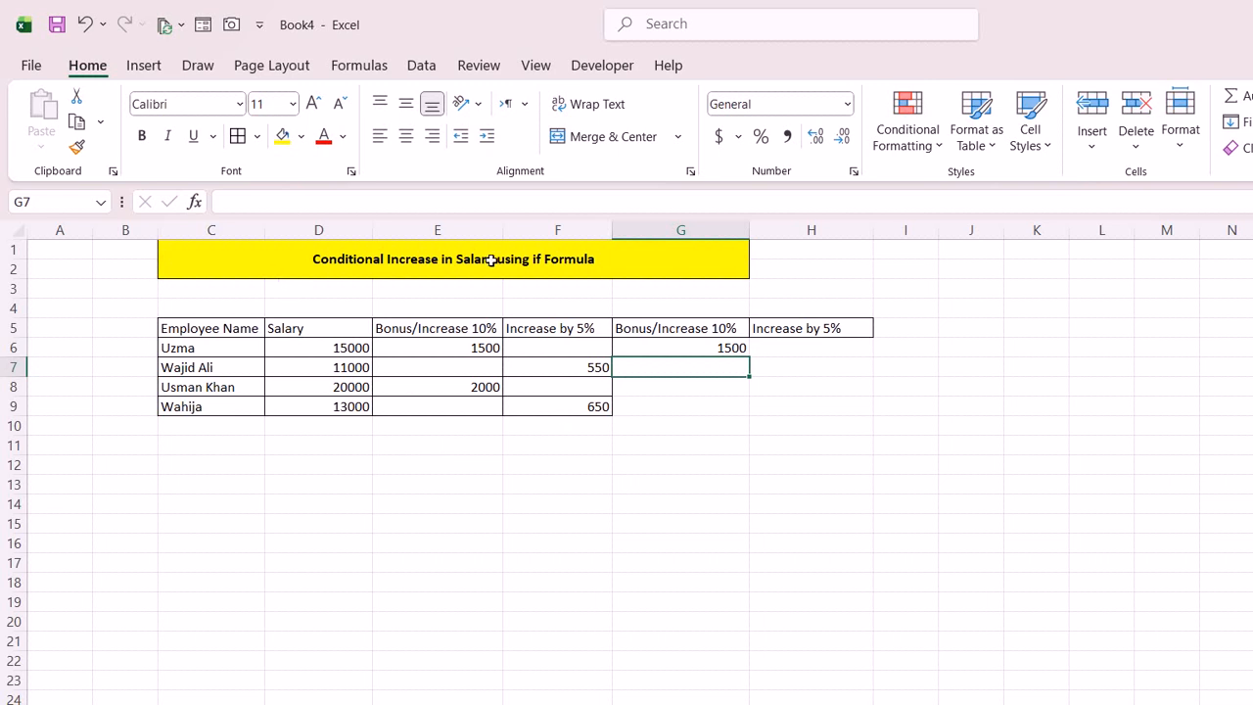
Fill the 10% increase formula from G6 down through G9.
{"action": "key", "text": "Up"}
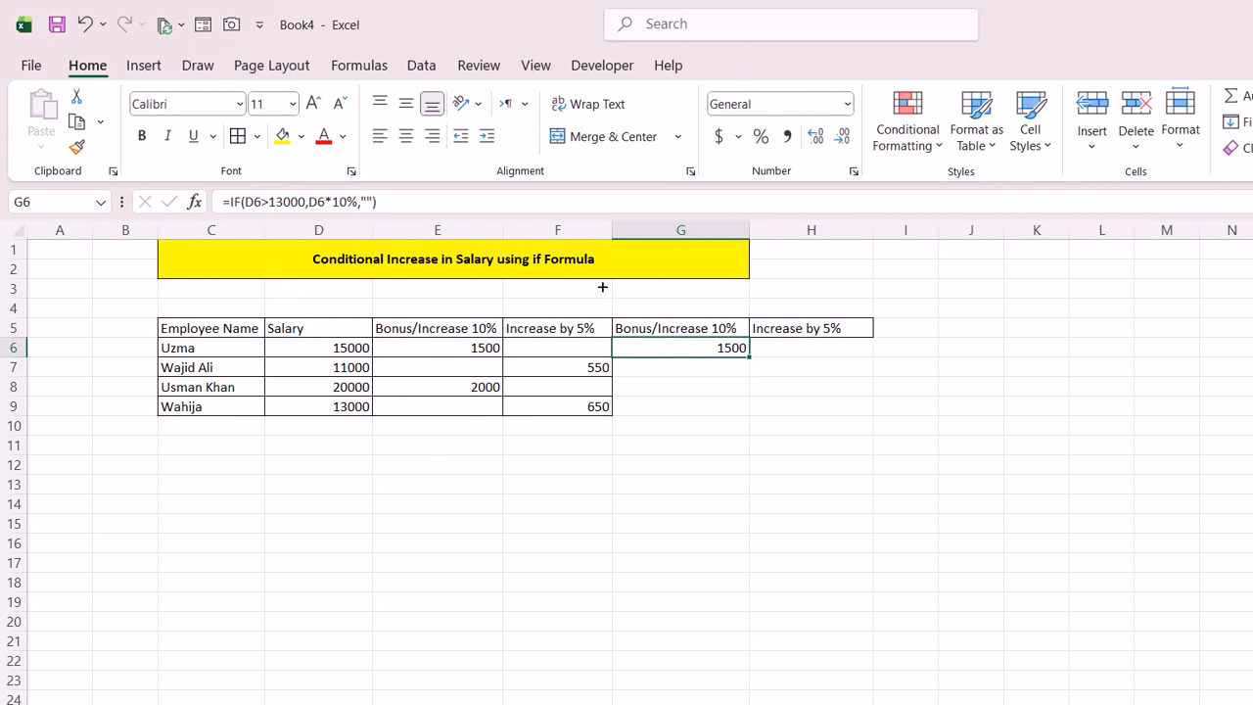
{"action": "key", "text": "shift+Down"}
{"action": "key", "text": "shift+Down"}
{"action": "key", "text": "shift+Down"}
{"action": "key", "text": "ctrl+d"}
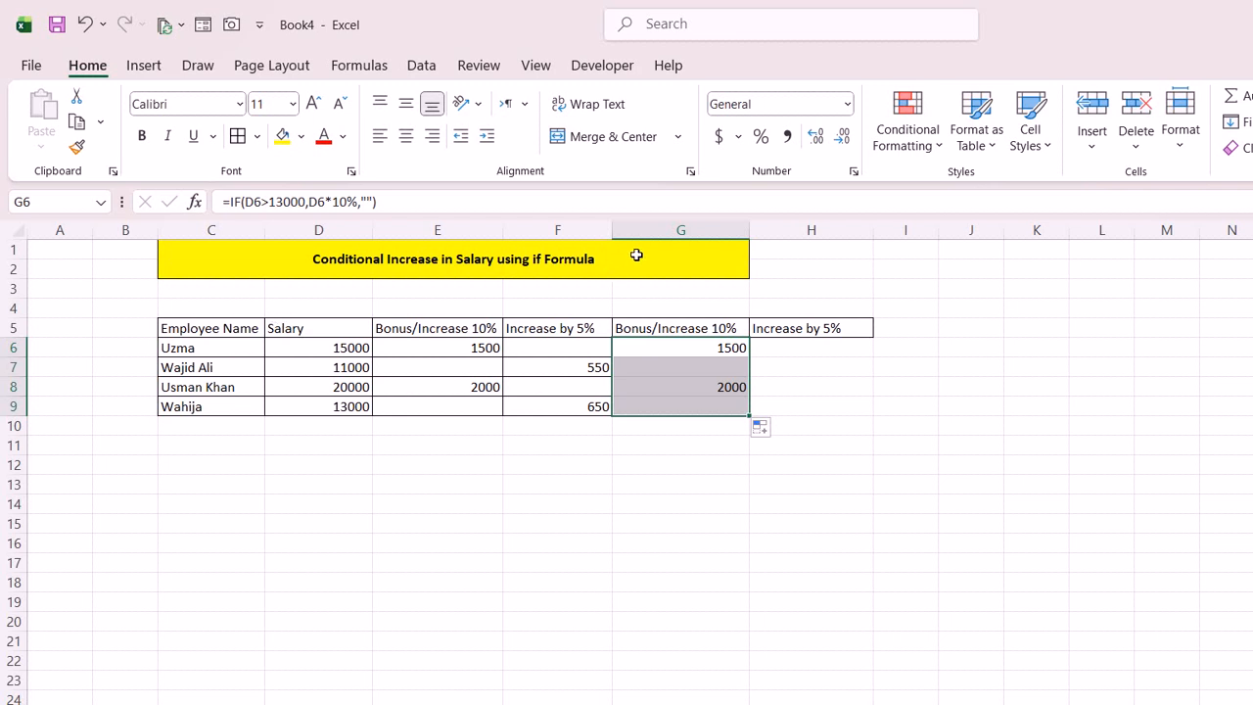
Start an IF formula in H6 that tests whether the salary in D6 is less than or equal to 13000.
{"action": "key", "text": "Right"}
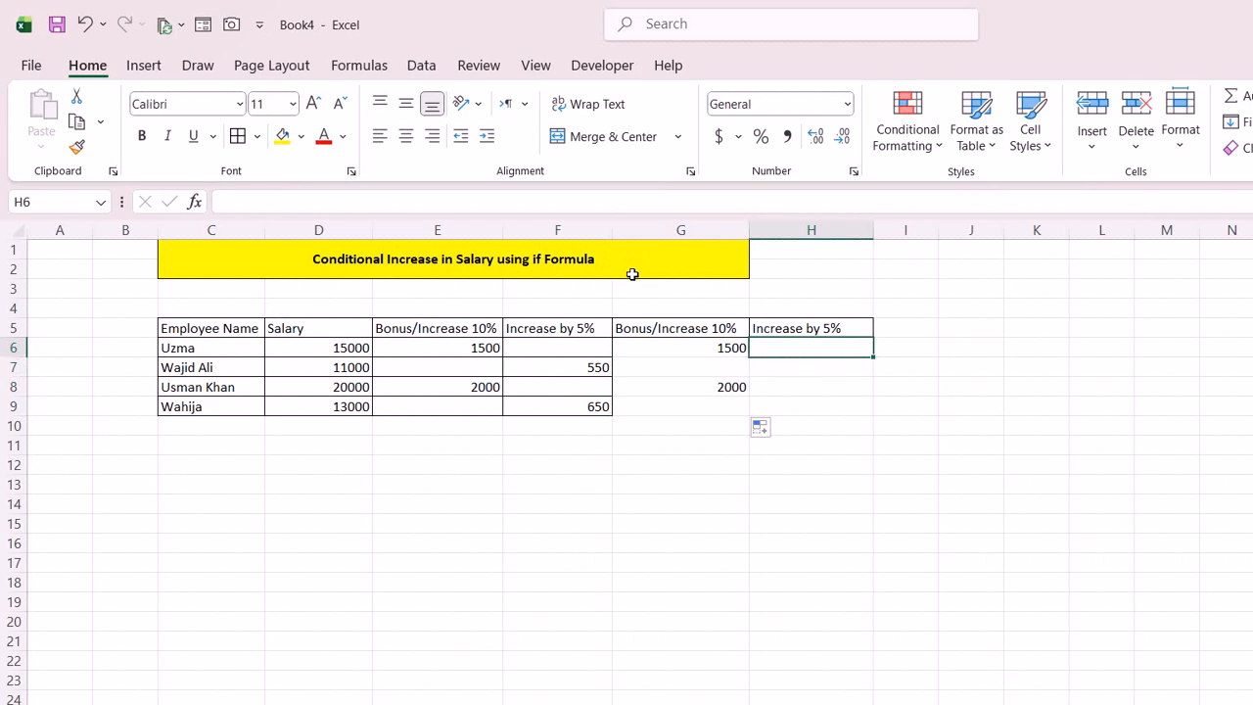
{"action": "type", "text": "if"}
{"action": "key", "text": "BackSpace"}
{"action": "key", "text": "BackSpace"}
{"action": "type", "text": "=i"}
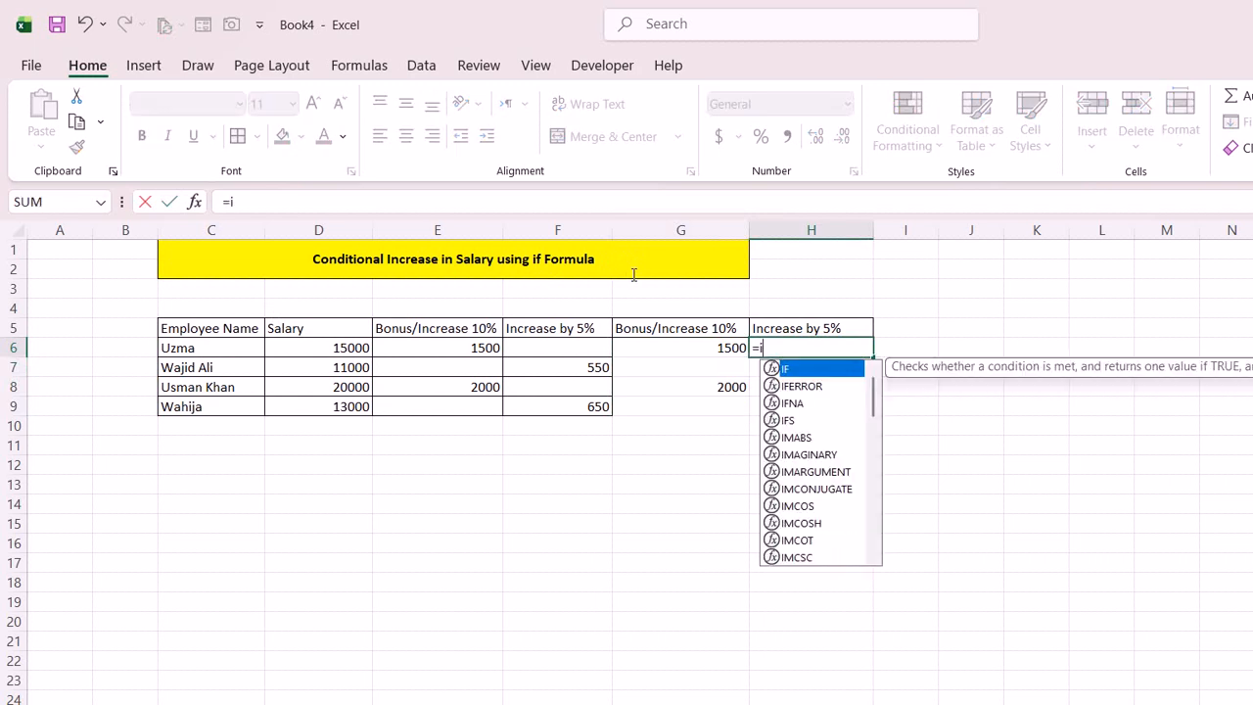
{"action": "key", "text": "Tab"}
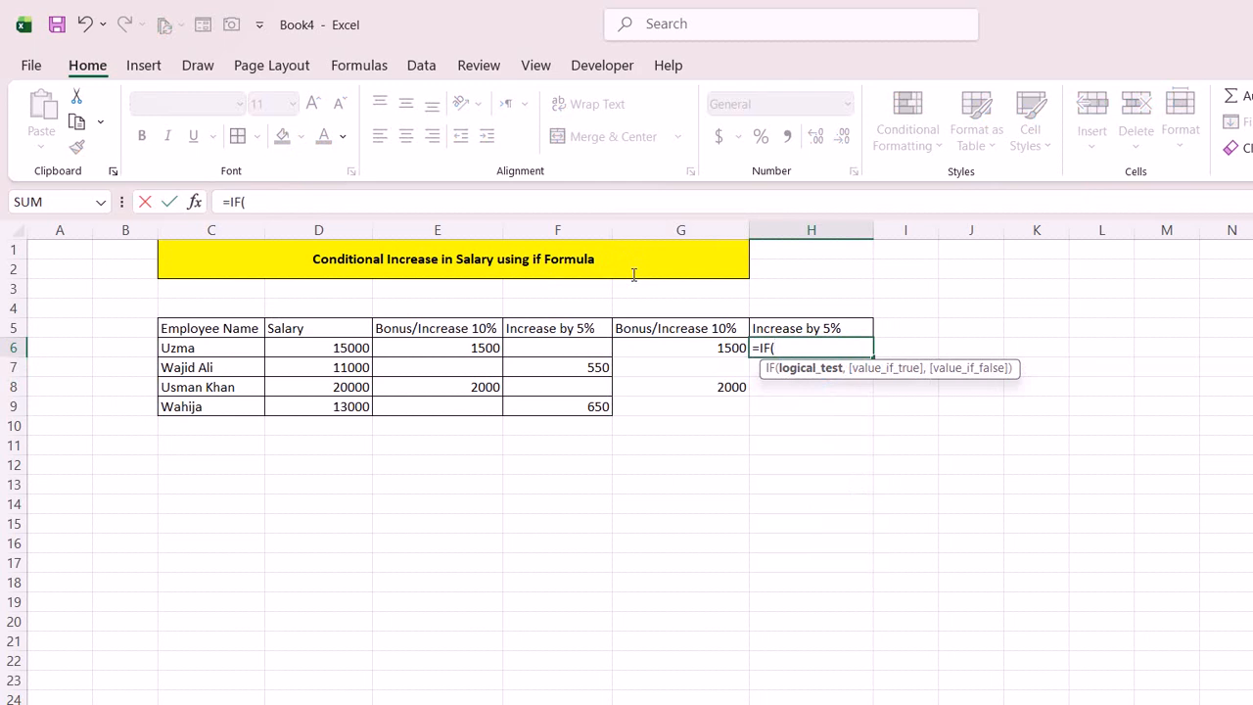
{"action": "key", "text": "Left"}
{"action": "key", "text": "Left"}
{"action": "key", "text": "Left"}
{"action": "key", "text": "Left"}
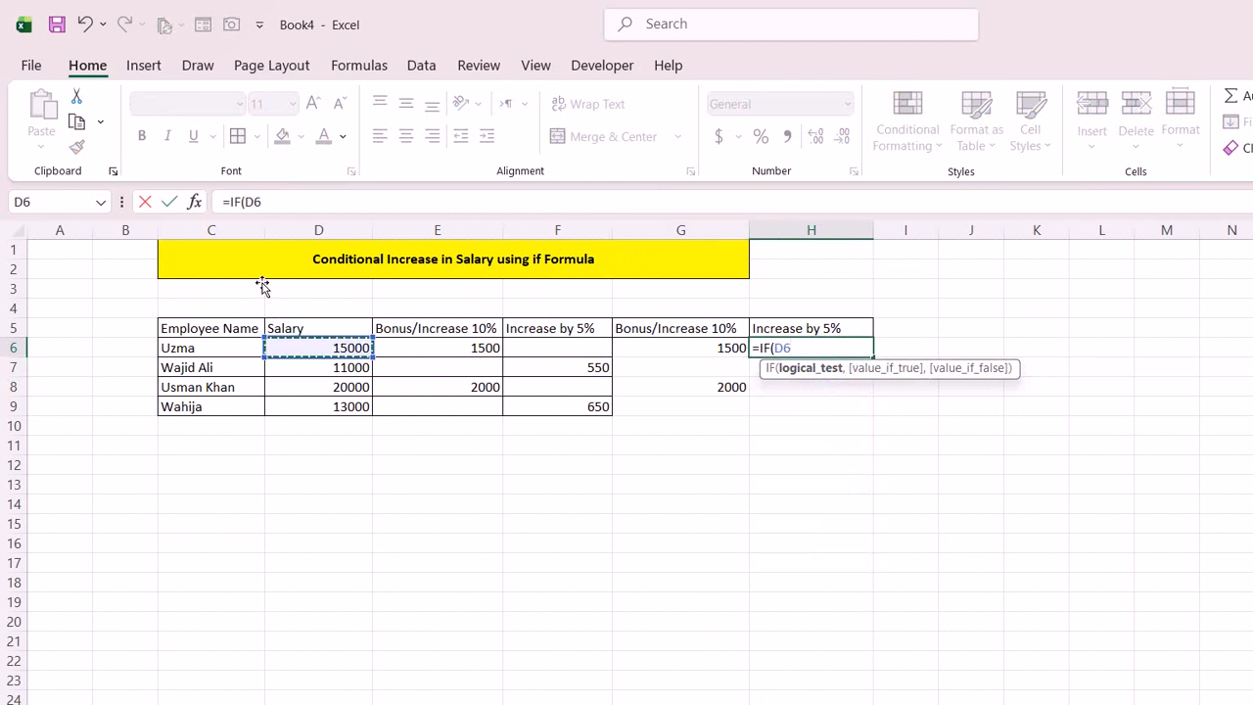
{"action": "type", "text": ">"}
{"action": "key", "text": "BackSpace"}
{"action": "type", "text": "<=13000"}
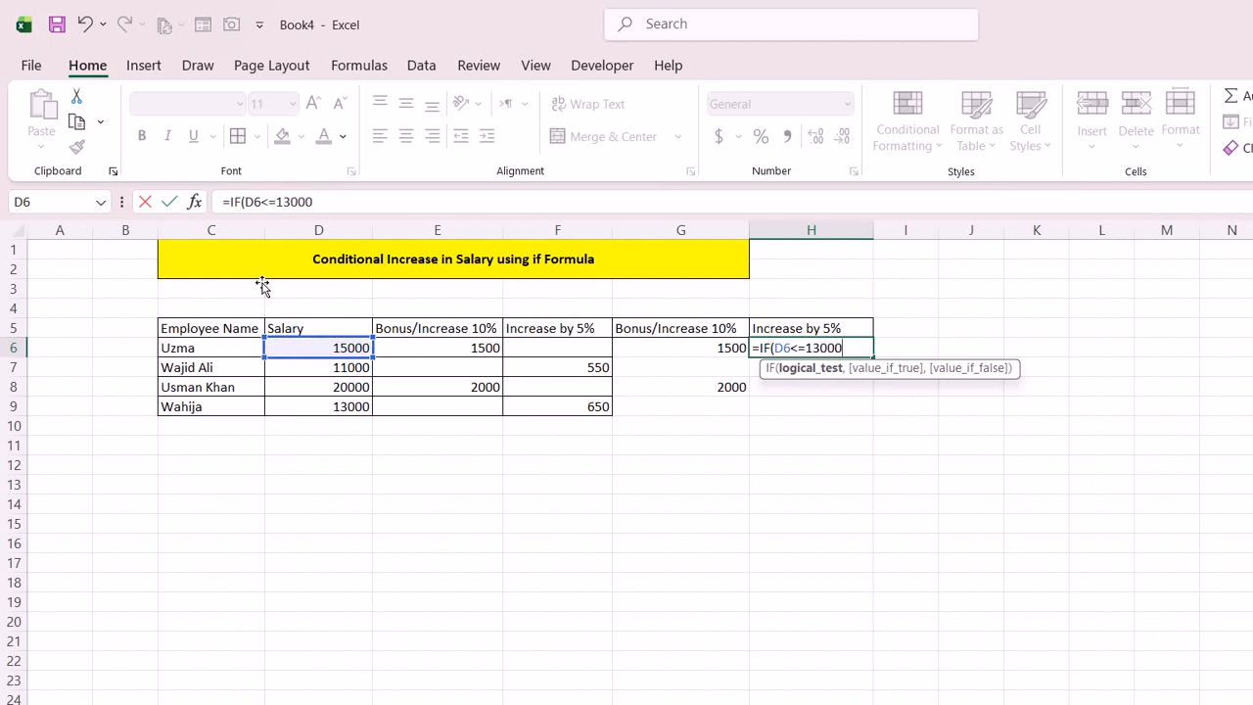
{"action": "type", "text": ","}
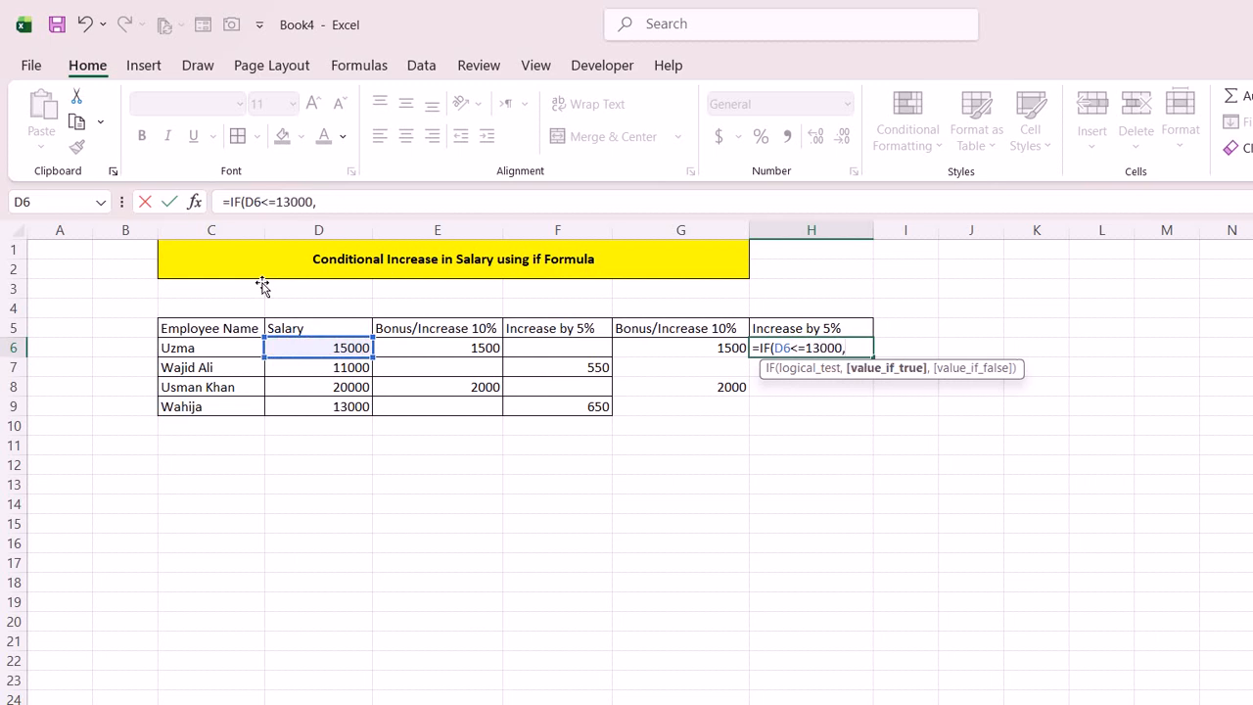
Complete the IF formula in H6 to return D6*5% when true and an empty string ("") otherwise.
{"action": "left_click", "coordinate": [314, 344]}
{"action": "type", "text": "*5%"}
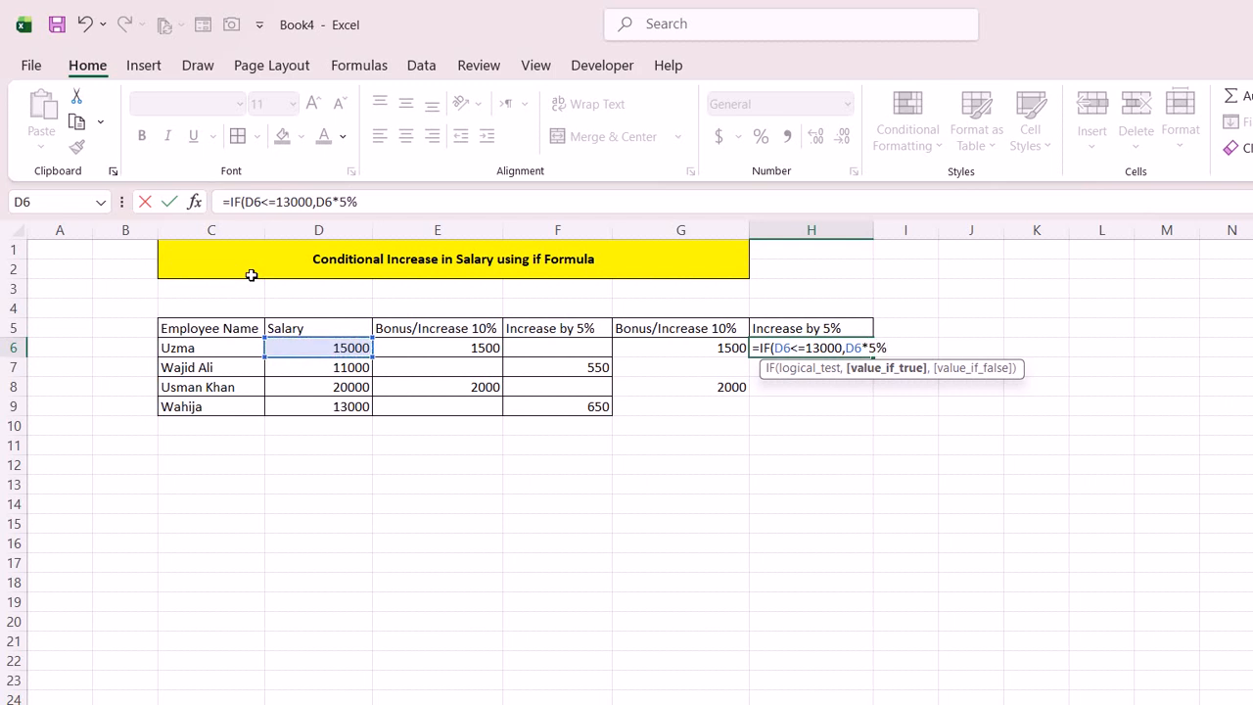
{"action": "type", "text": ",\"\""}
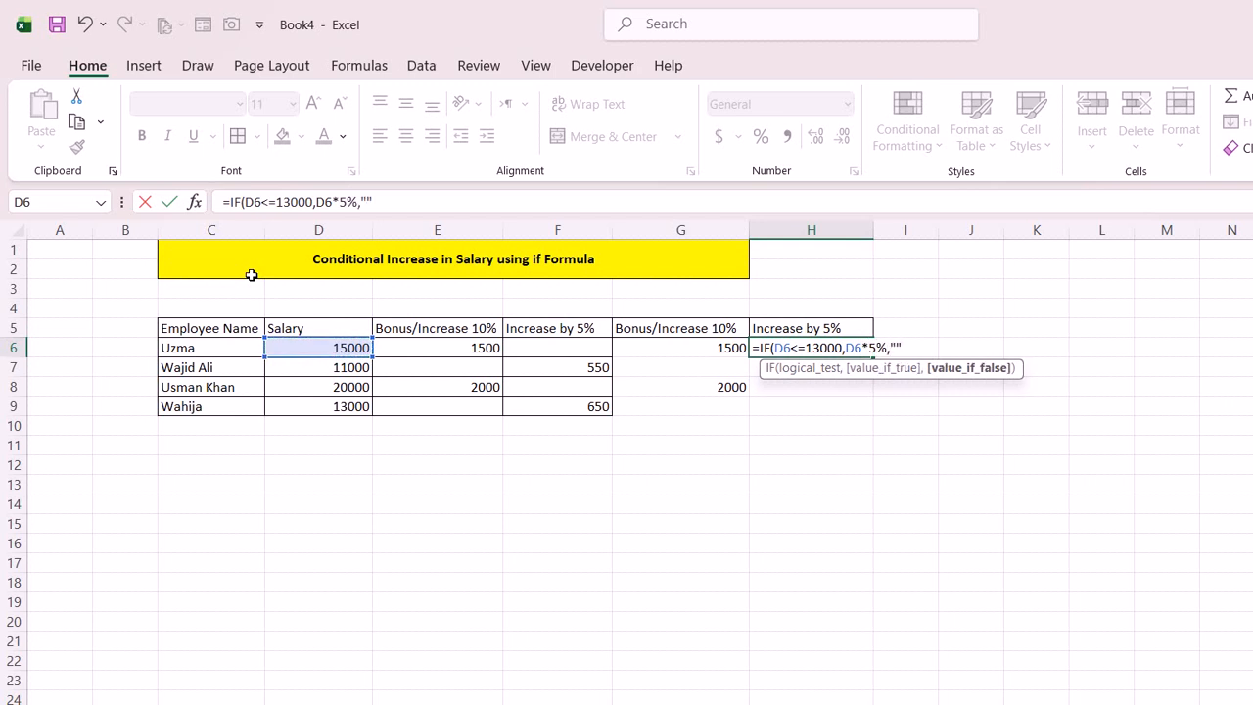
{"action": "type", "text": ")"}
{"action": "key", "text": "Return"}
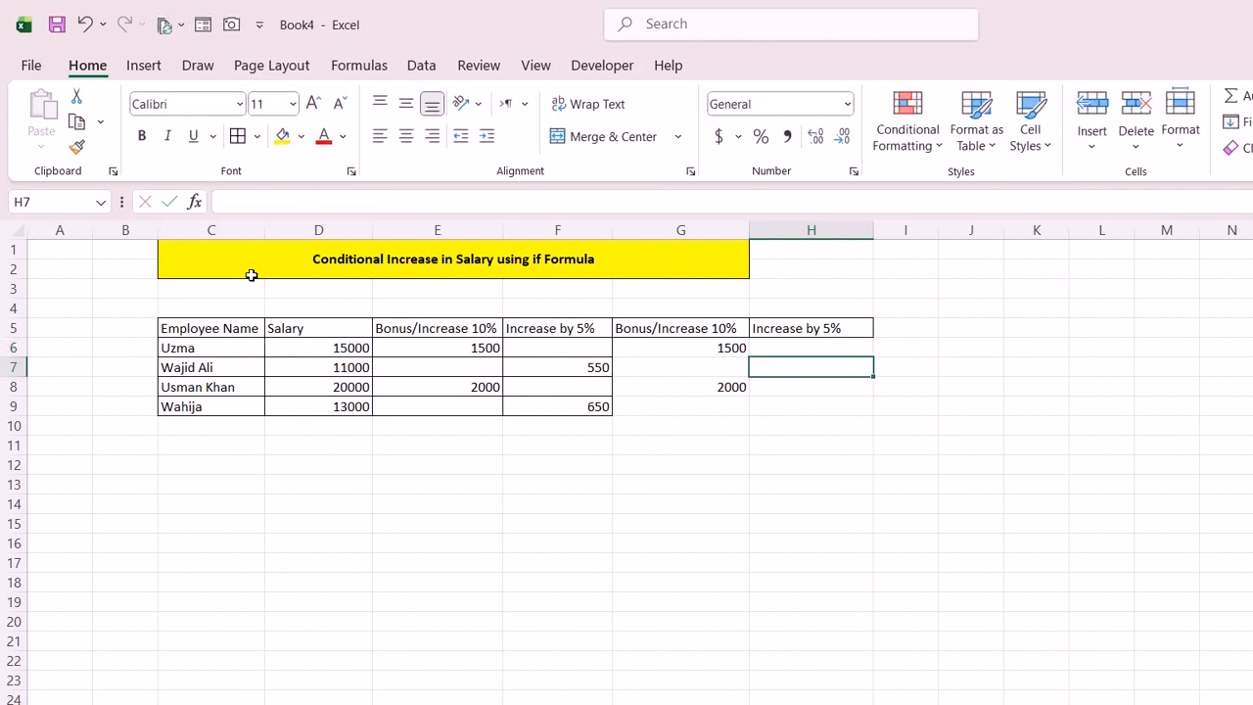
Fill the 5% increase formula from H6 down through H9.
{"action": "key", "text": "Up"}
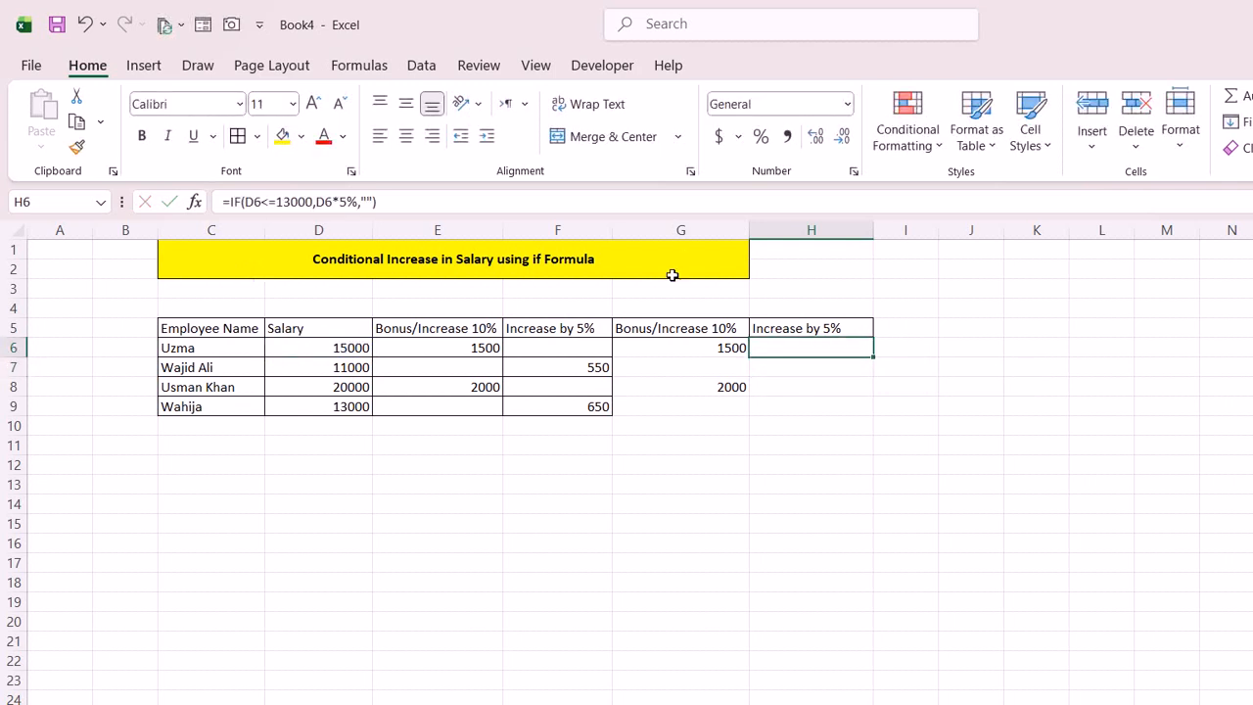
{"action": "key", "text": "shift+Down"}
{"action": "key", "text": "shift+Down"}
{"action": "key", "text": "shift+Down"}
{"action": "key", "text": "ctrl+d"}
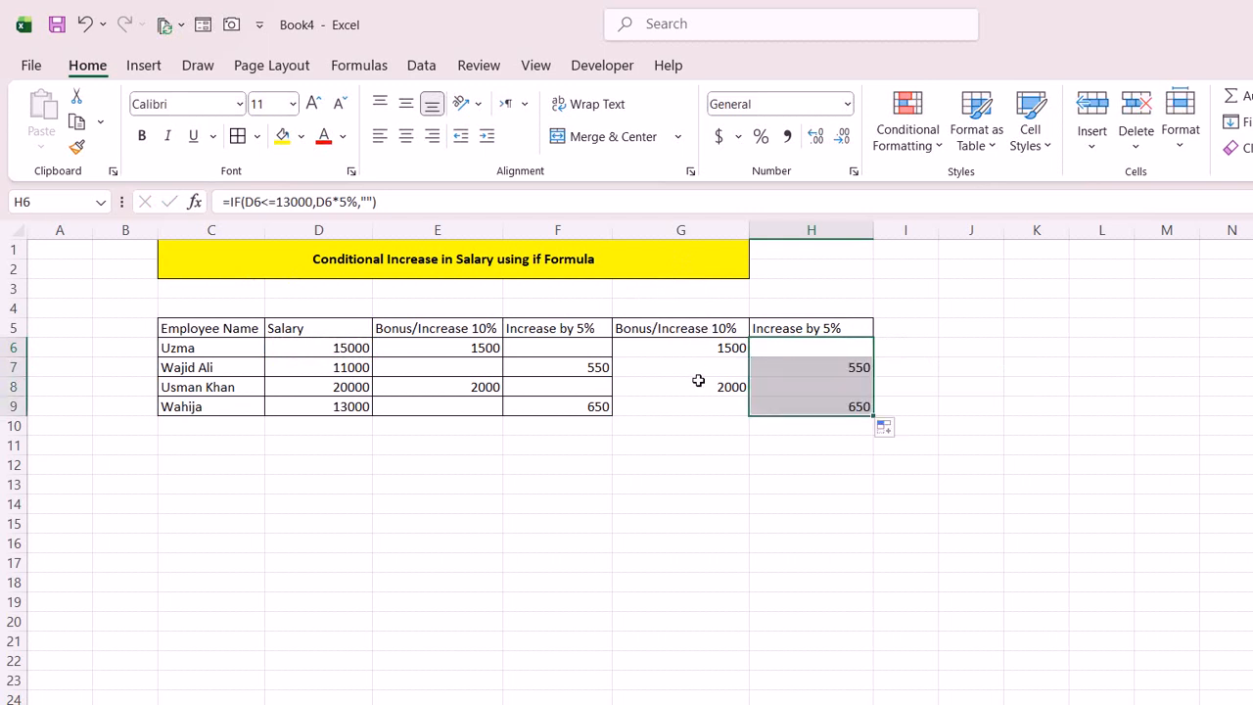
{"action": "key", "text": "Down"}
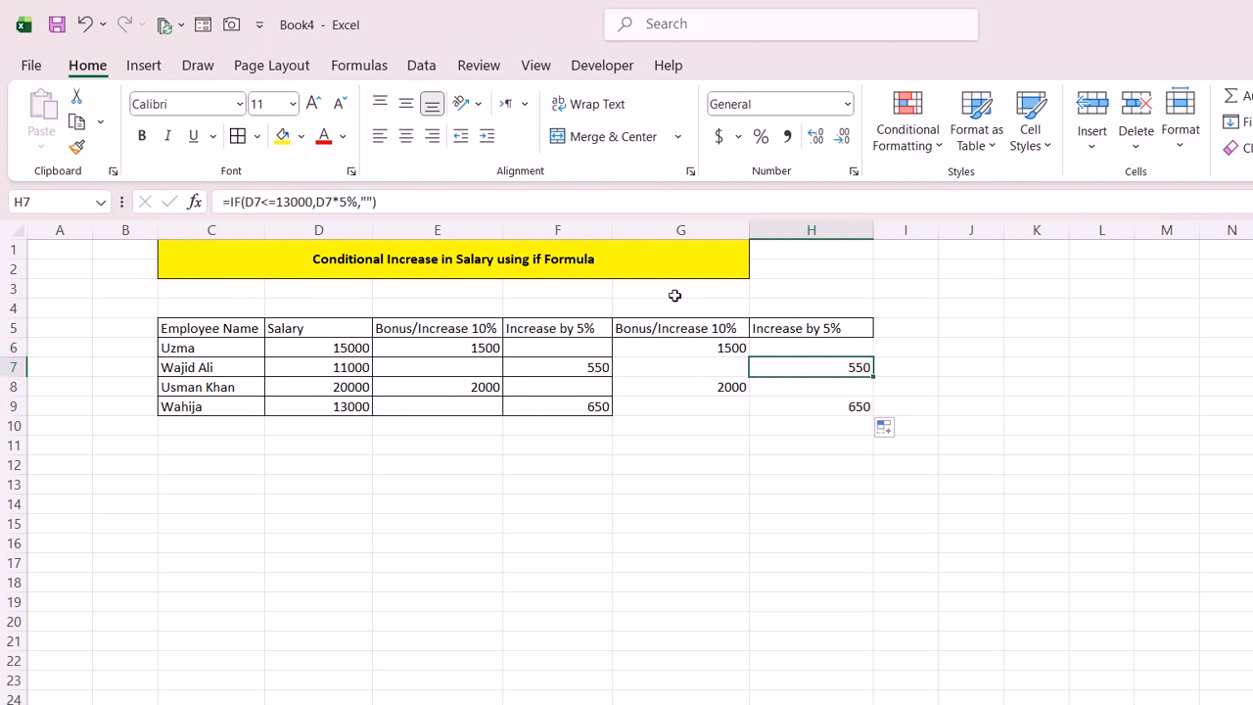
Change the salary in D9 to 15000 to test the conditional increase formulas.
{"action": "left_click", "coordinate": [272, 328]}
{"action": "key", "text": "ctrl+Down"}
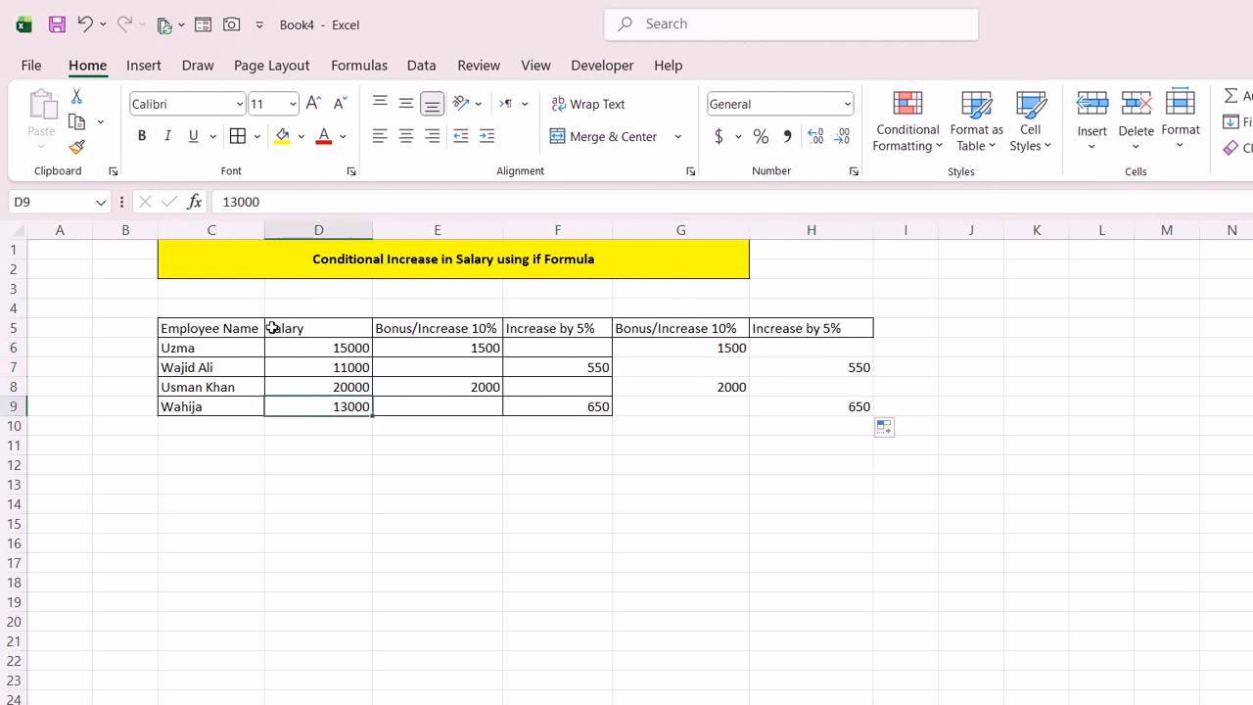
{"action": "key", "text": "ctrl+Right"}
{"action": "key", "text": "ctrl+Right"}
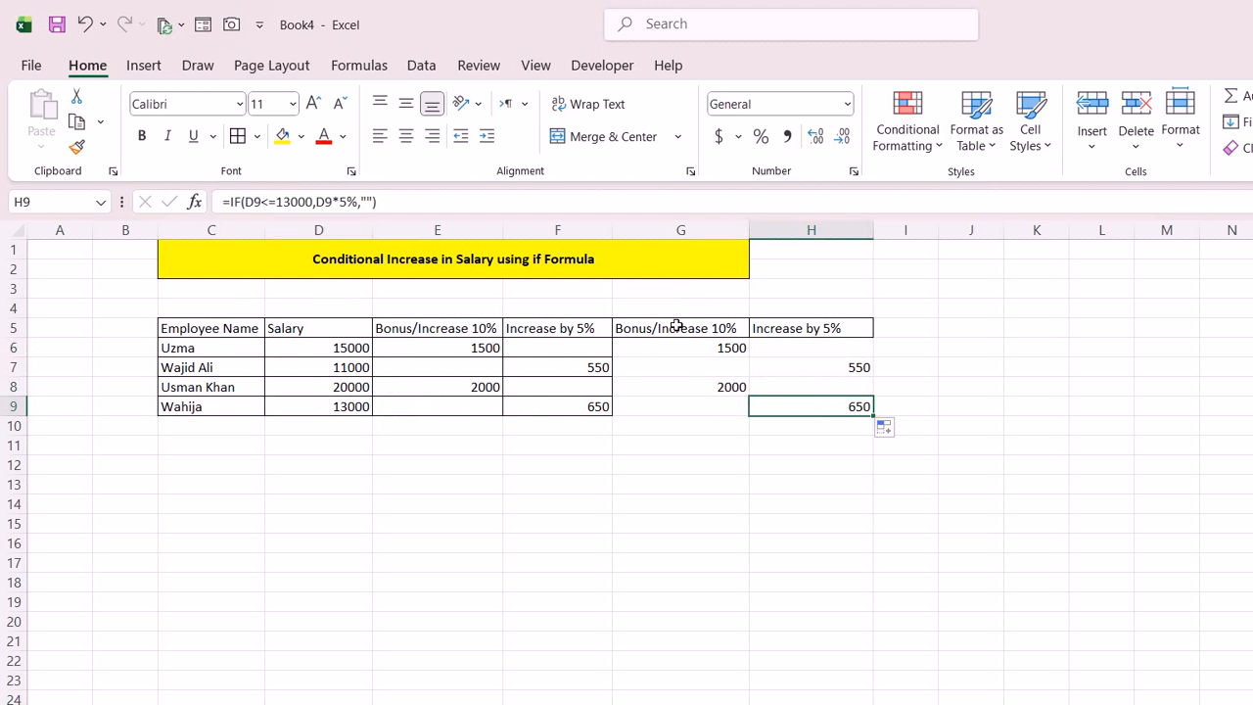
{"action": "key", "text": "ctrl+Left"}
{"action": "key", "text": "ctrl+Left"}
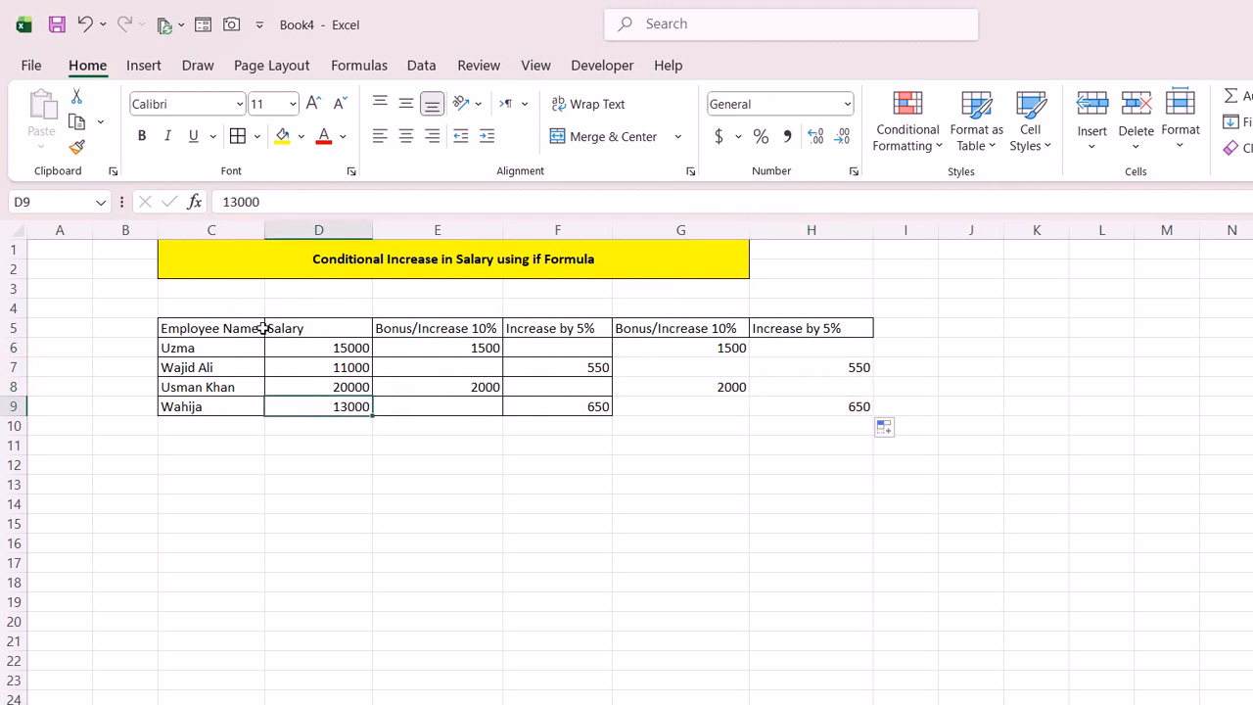
{"action": "type", "text": "15000"}
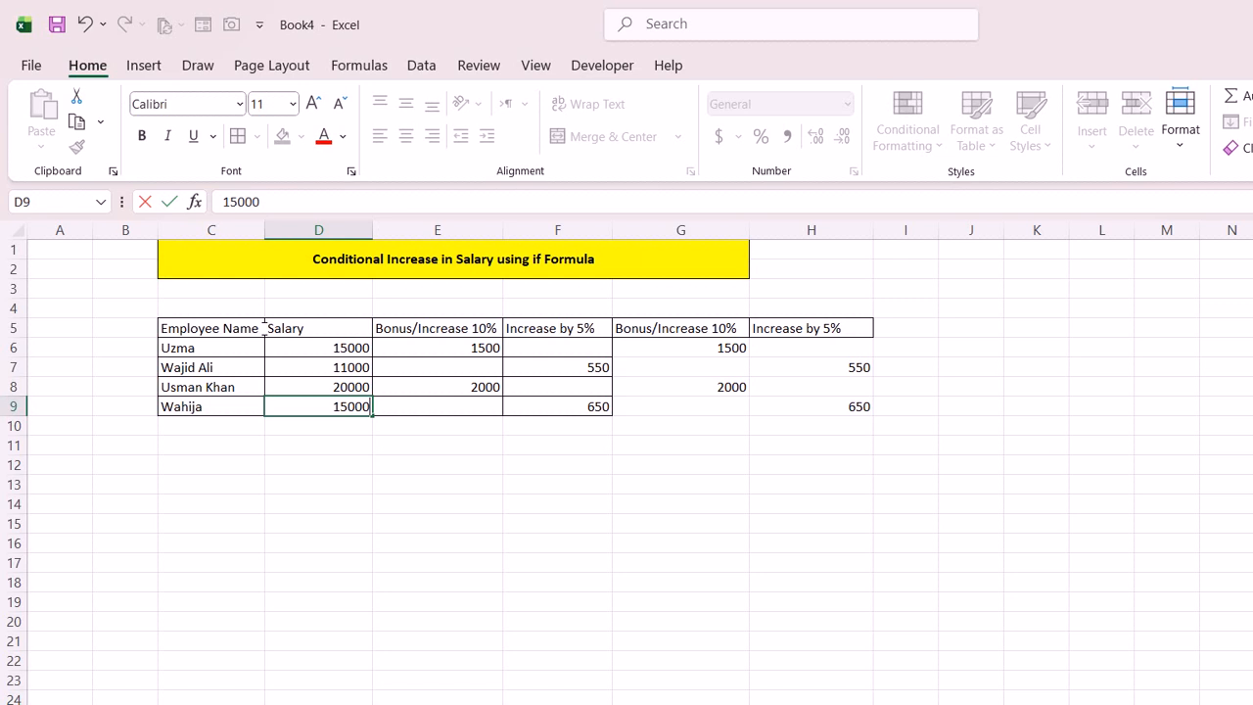
{"action": "key", "text": "Return"}
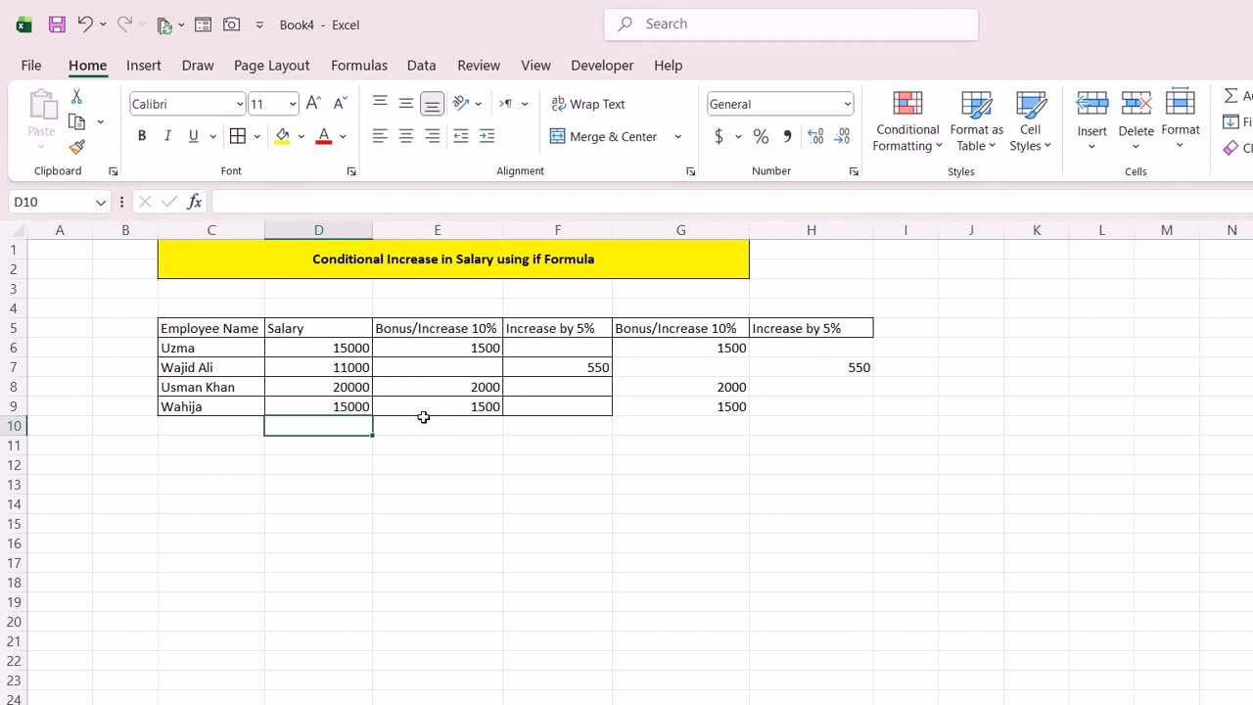
Switch to the sheet with the grade tables and examine the Total Marks table and the nested IF formula in D11.
{"action": "left_click", "coordinate": [458, 635]}
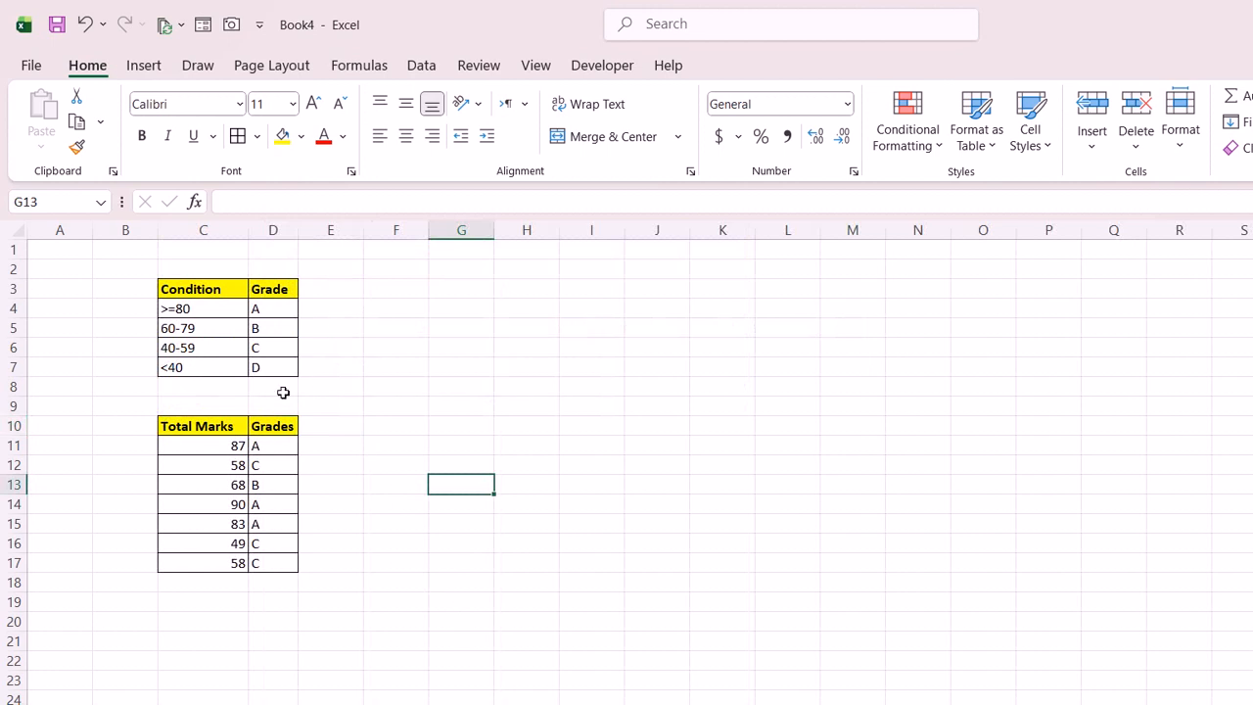
{"action": "left_click", "coordinate": [199, 426]}
{"action": "key", "text": "shift+Right"}
{"action": "key", "text": "ctrl+shift+Down"}
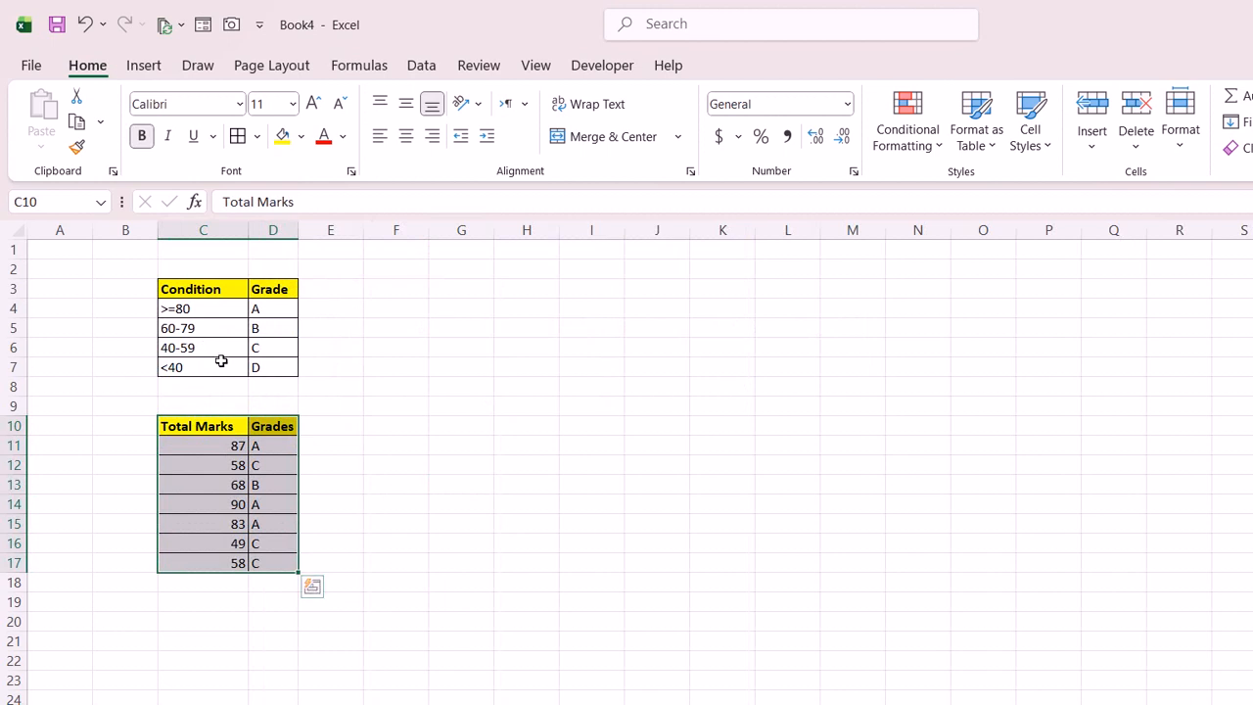
{"action": "key", "text": "Right"}
{"action": "key", "text": "Down"}
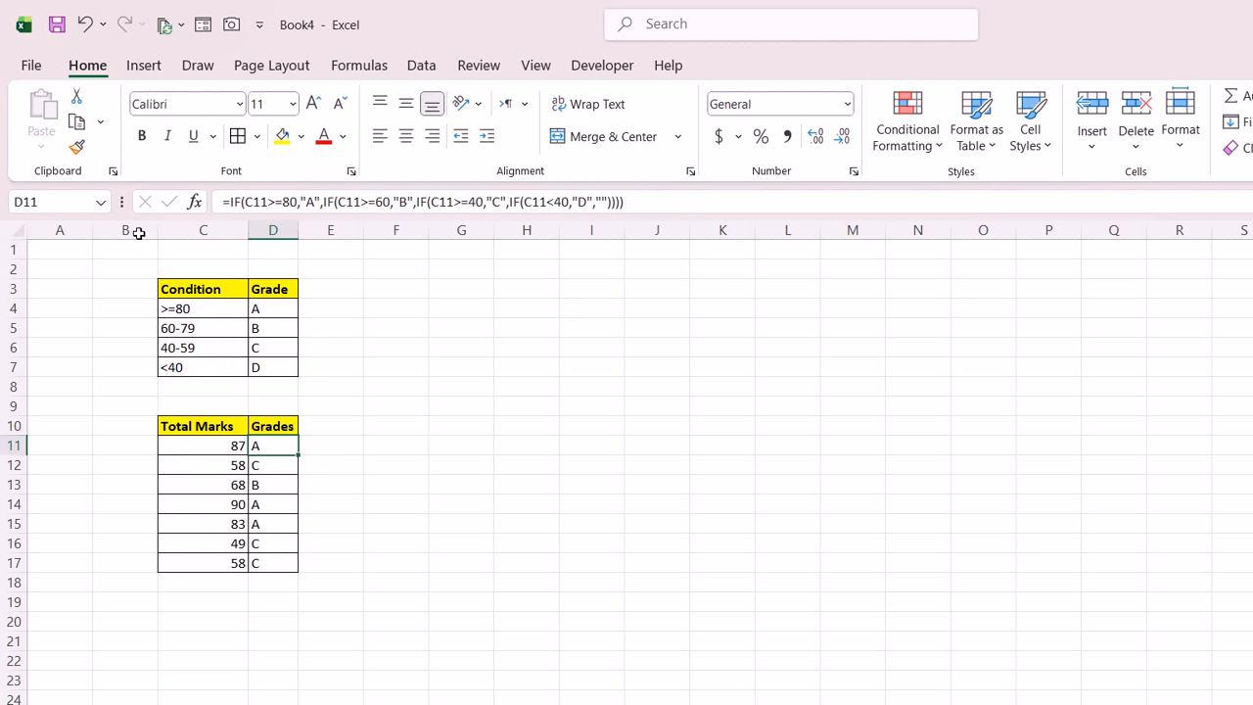
Review the grading conditions and their matching grades in the table at C3:D7.
{"action": "left_click", "coordinate": [184, 294]}
{"action": "key", "text": "shift+Right"}
{"action": "key", "text": "shift+Down"}
{"action": "key", "text": "shift+Down"}
{"action": "key", "text": "shift+Down"}
{"action": "key", "text": "shift+Down"}
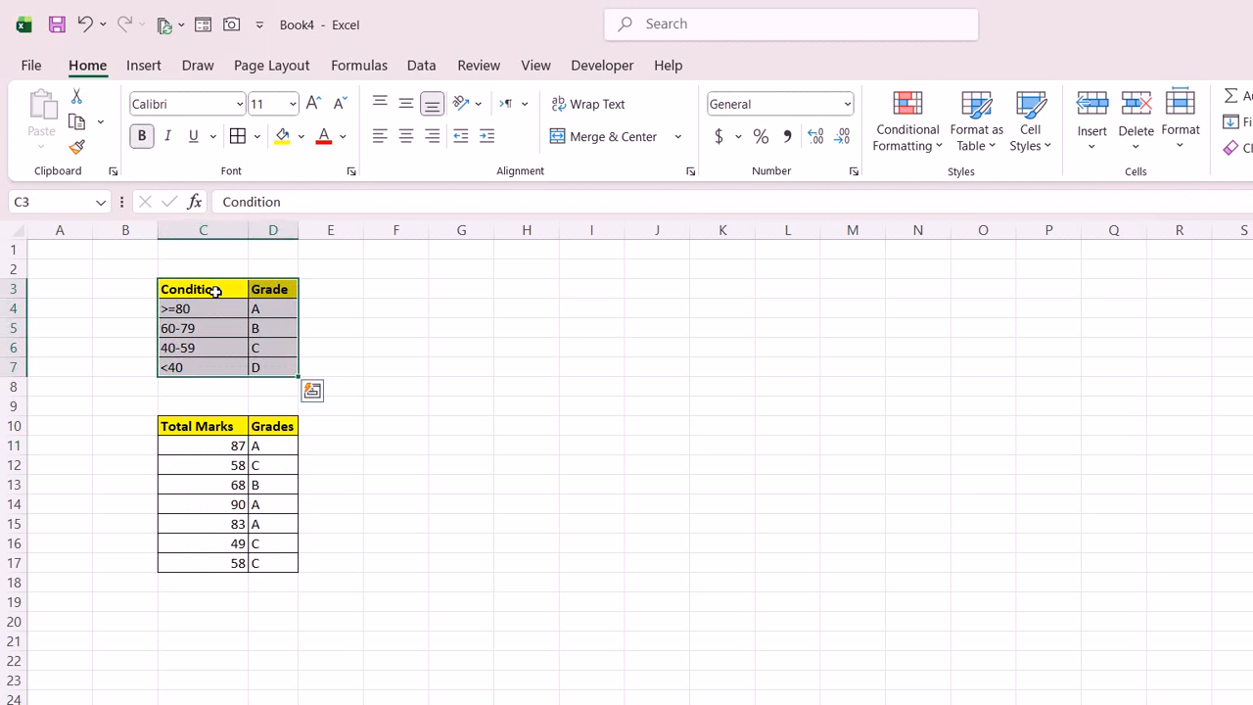
{"action": "key", "text": "shift+BackSpace"}
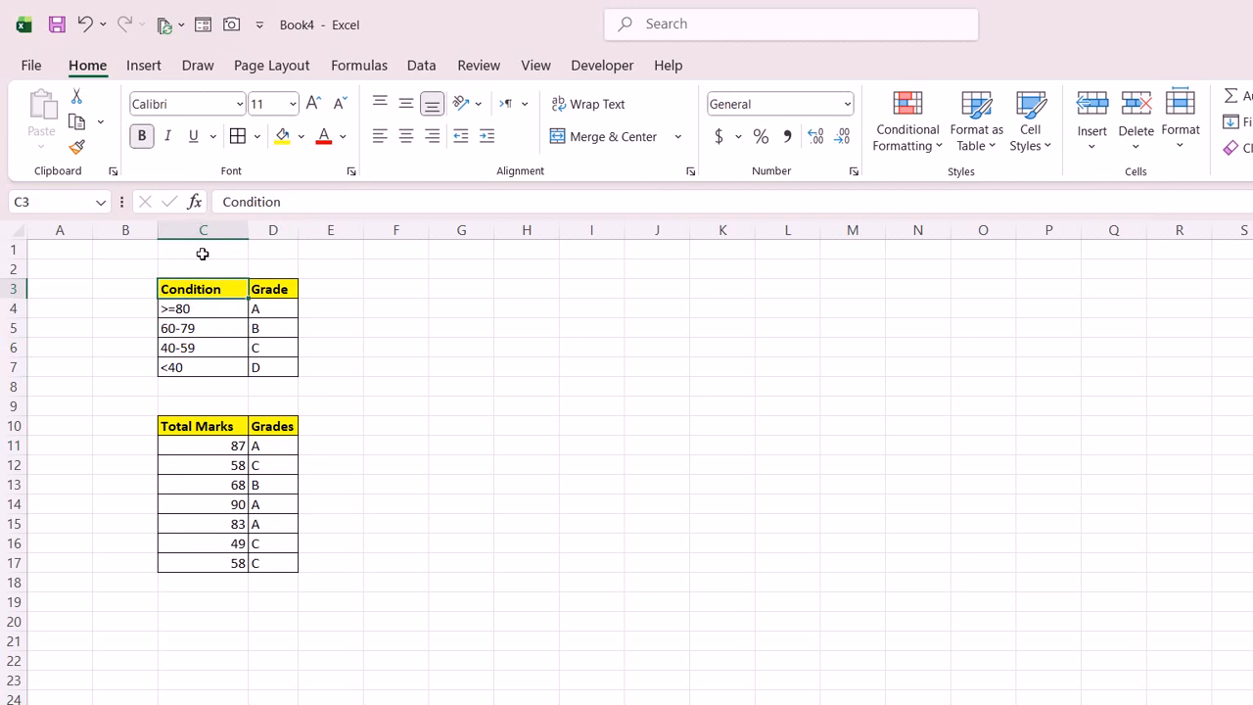
{"action": "key", "text": "Right"}
{"action": "key", "text": "Down"}
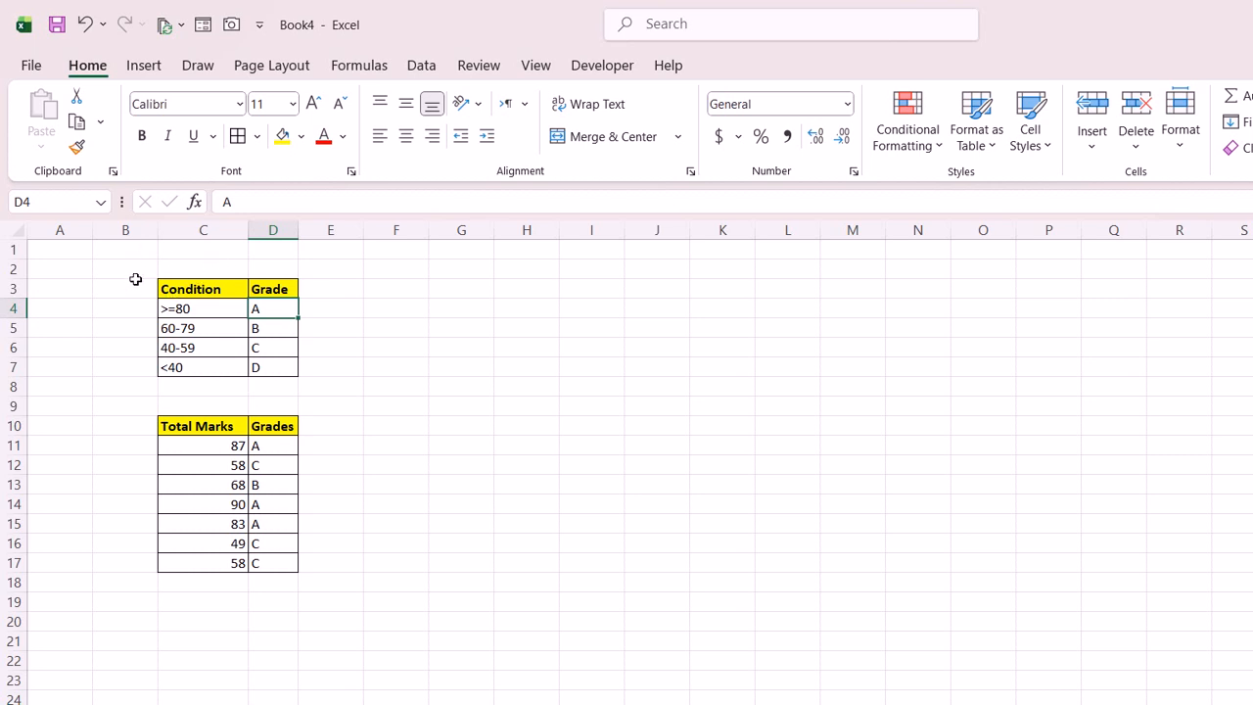
{"action": "key", "text": "Left"}
{"action": "key", "text": "Down"}
{"action": "key", "text": "Down"}
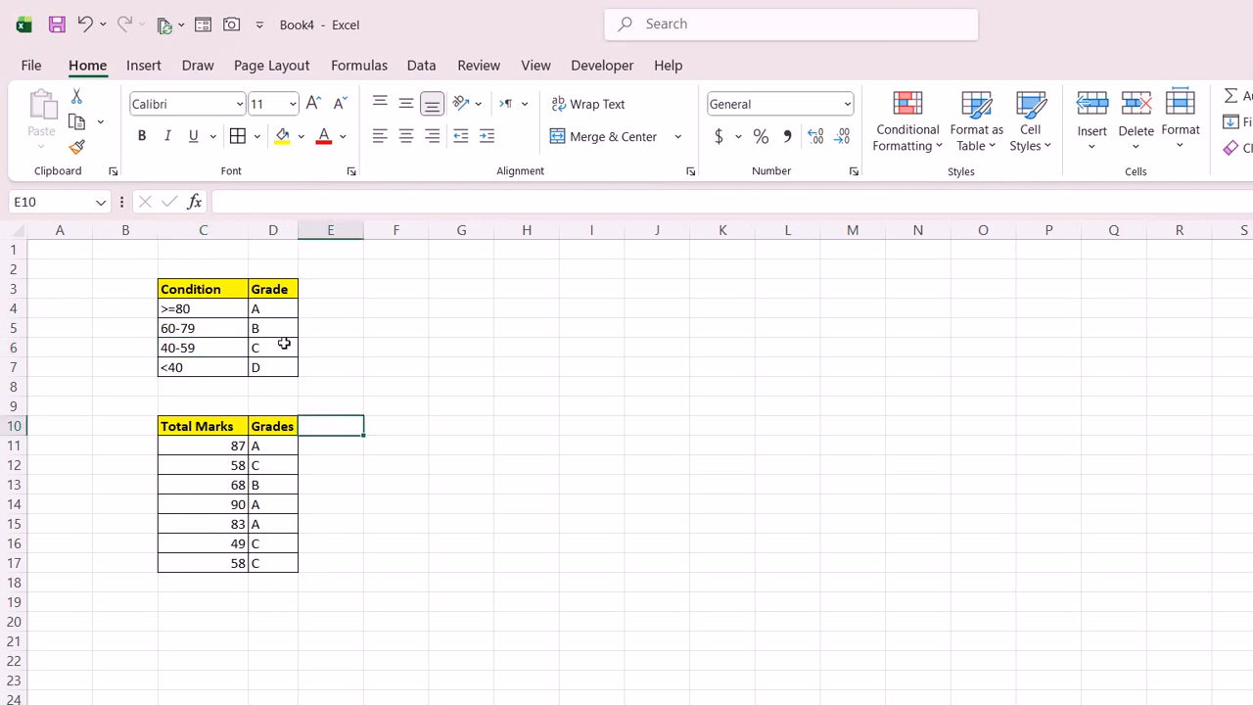
Enter the header Grades in E10 and begin a nested IF formula in E11 that returns "A Grade" when C11>=80.
{"action": "type", "text": "Grades"}
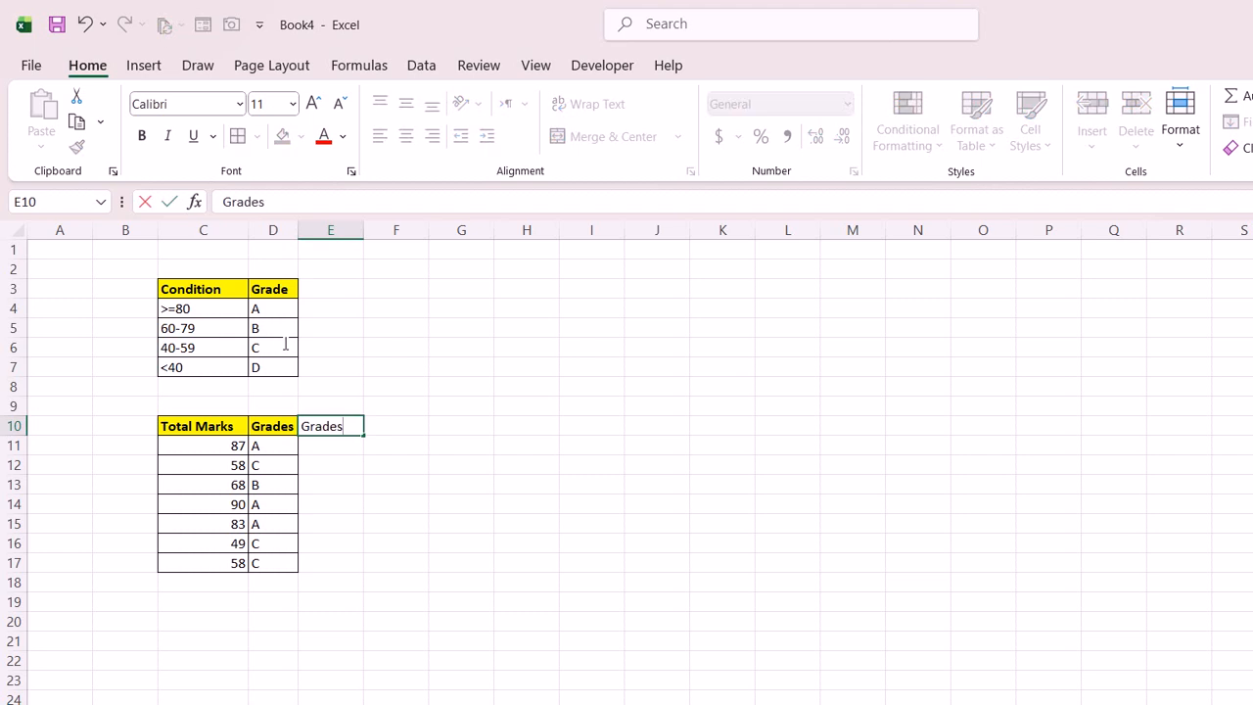
{"action": "key", "text": "Return"}
{"action": "type", "text": "=IF("}
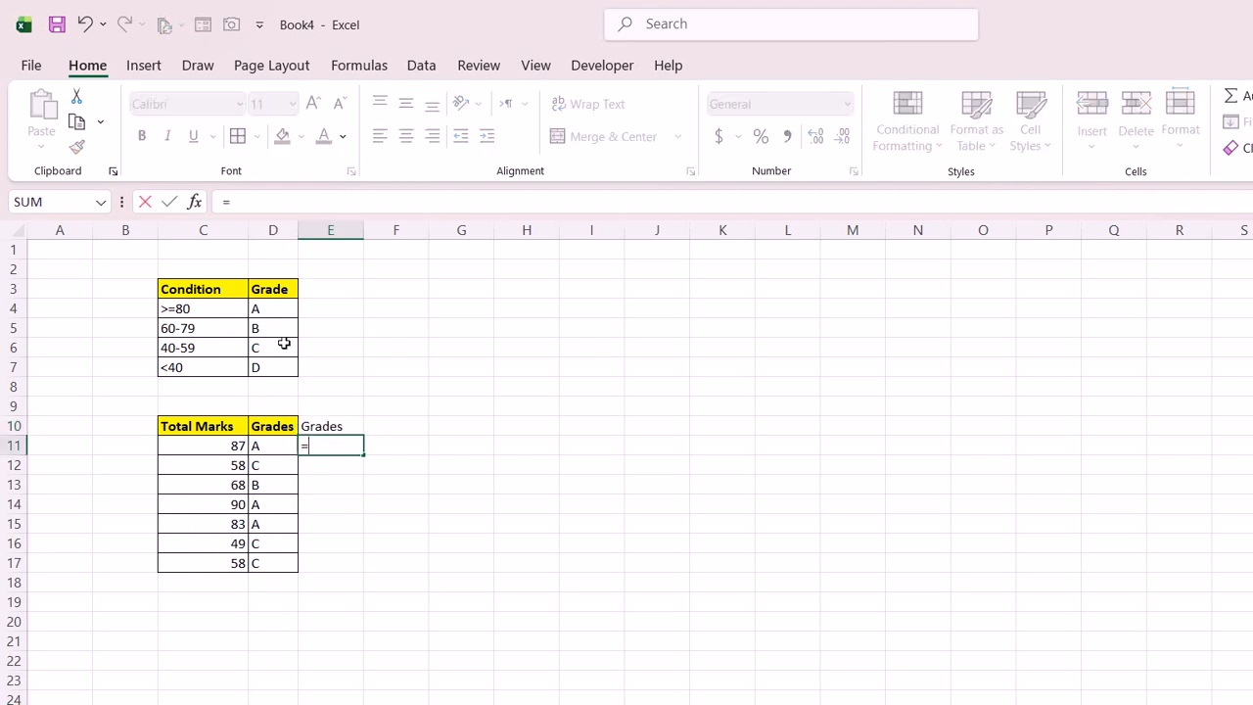
{"action": "key", "text": "Left"}
{"action": "key", "text": "Left"}
{"action": "type", "text": ">="}
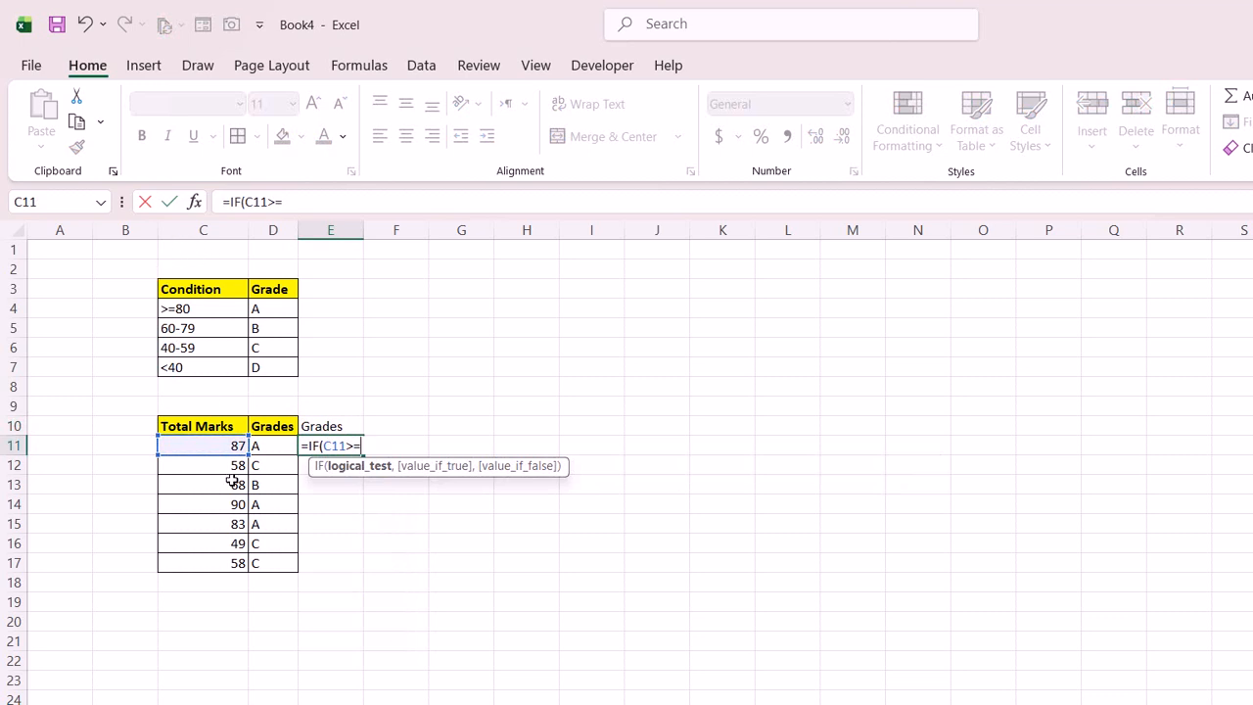
{"action": "type", "text": "80,\"A Grade\",IF("}
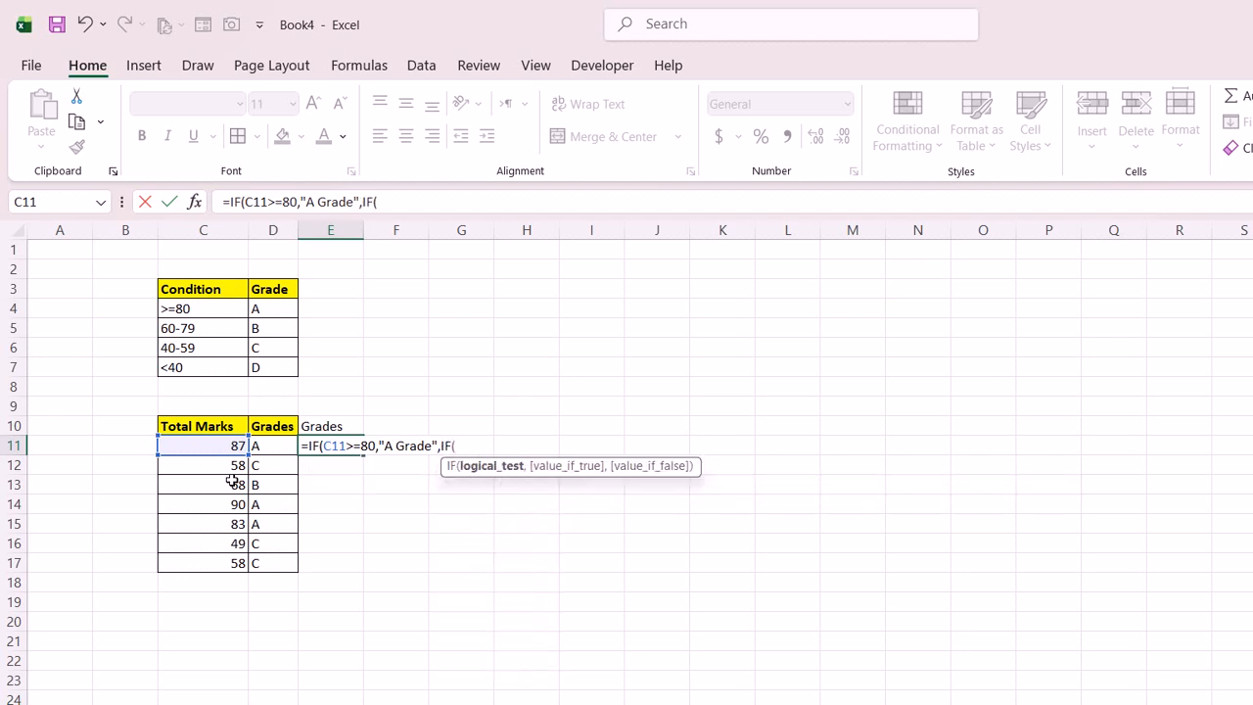
Extend the E11 formula with a nested IF that returns "B Grade" when C11>60, and open another IF for the false case.
{"action": "key", "text": "Left"}
{"action": "key", "text": "Left"}
{"action": "type", "text": ">60"}
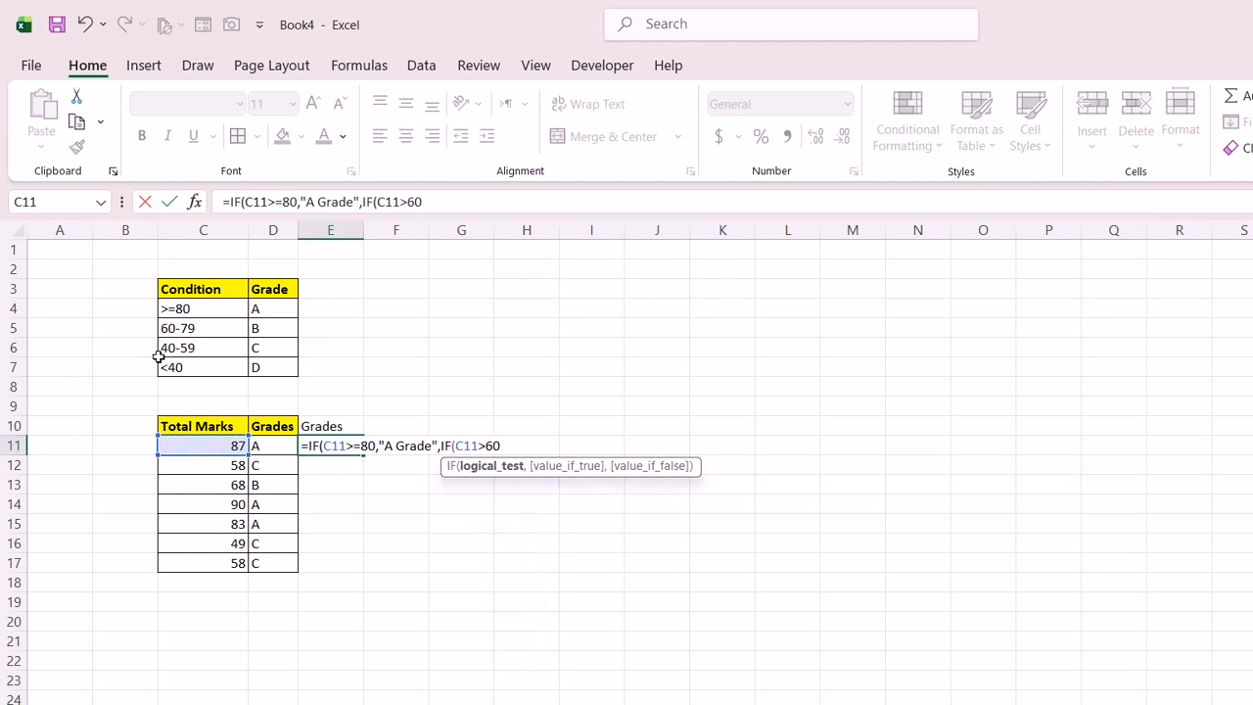
{"action": "type", "text": ","}
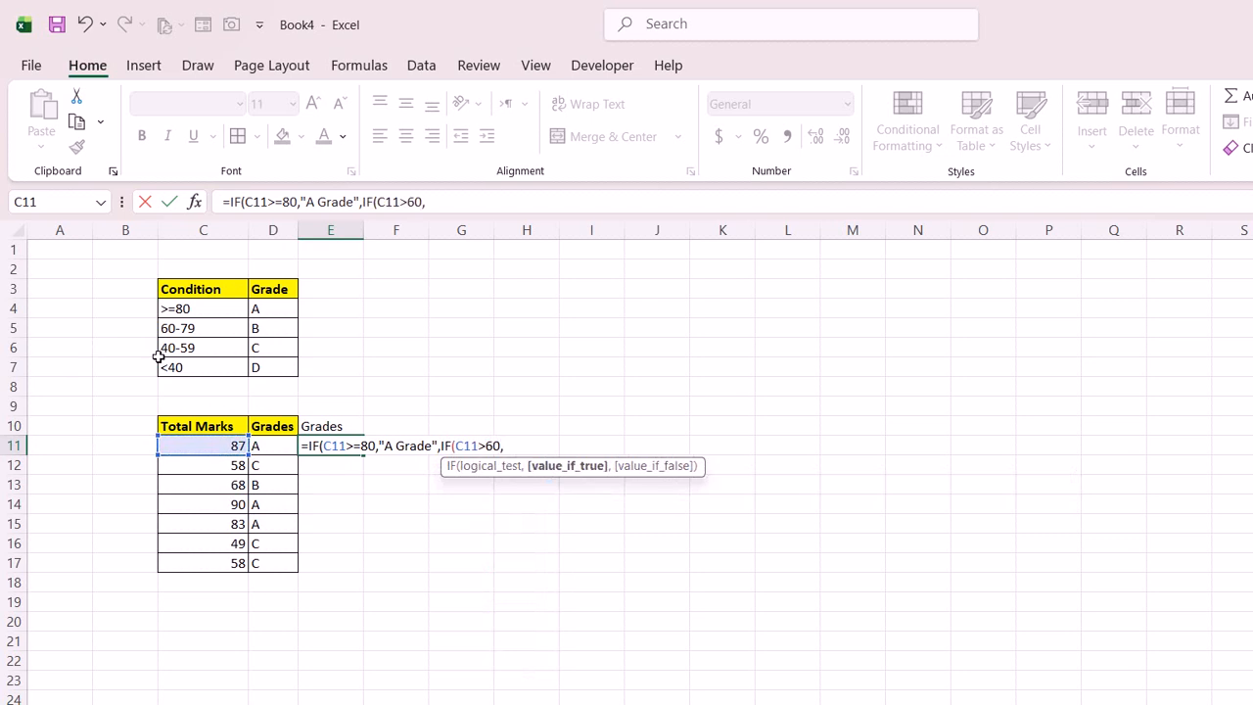
{"action": "type", "text": "\"B Grade\",IF("}
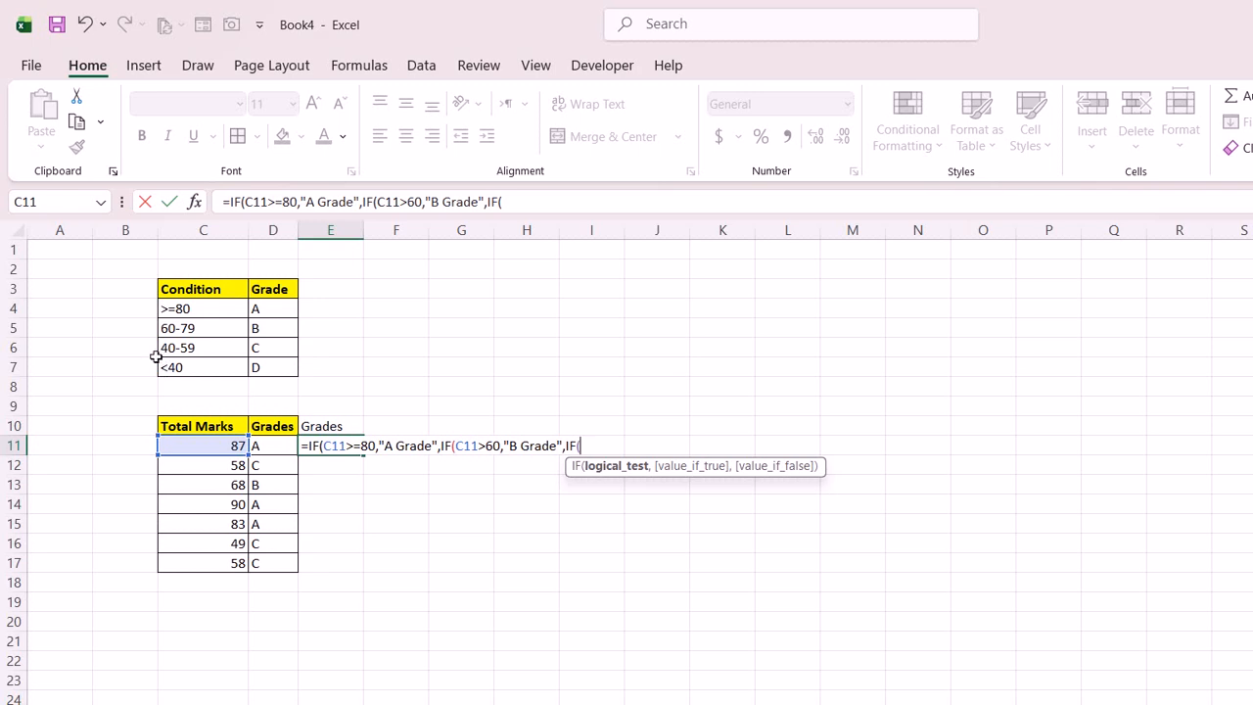
Complete the third condition in the E11 formula so that C11>40 returns "C Grade".
{"action": "key", "text": "Left"}
{"action": "key", "text": "Left"}
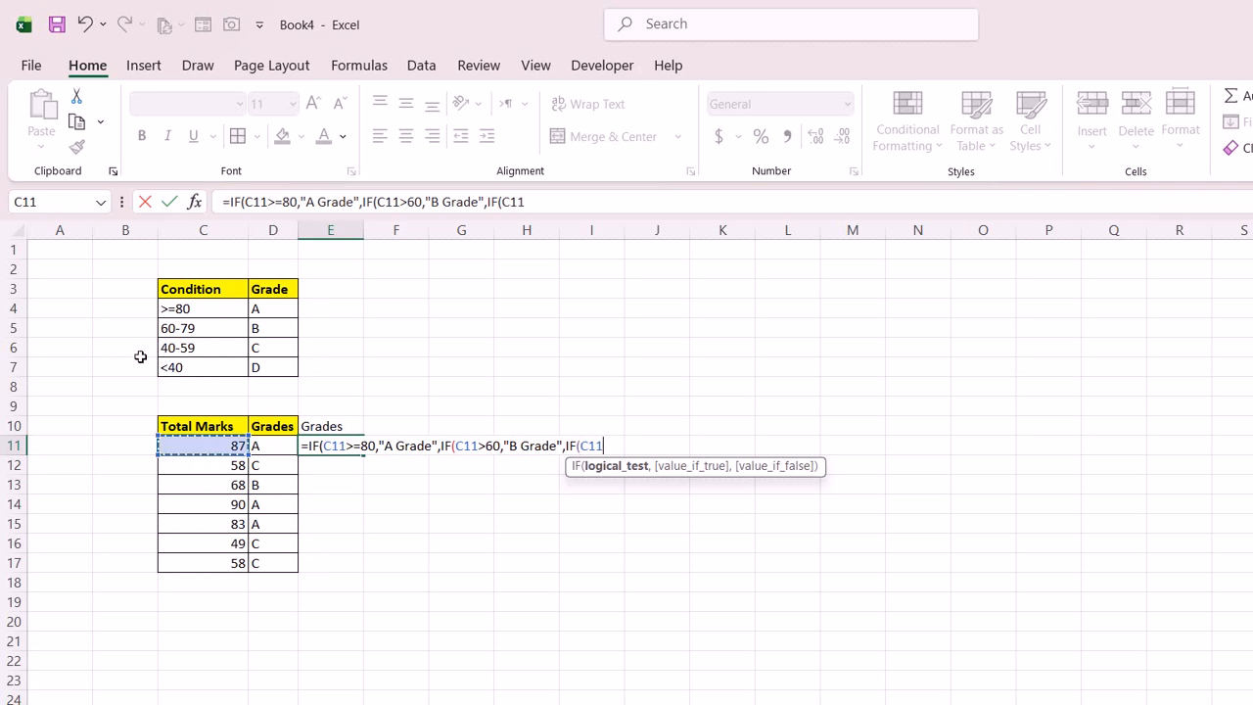
{"action": "type", "text": ">40"}
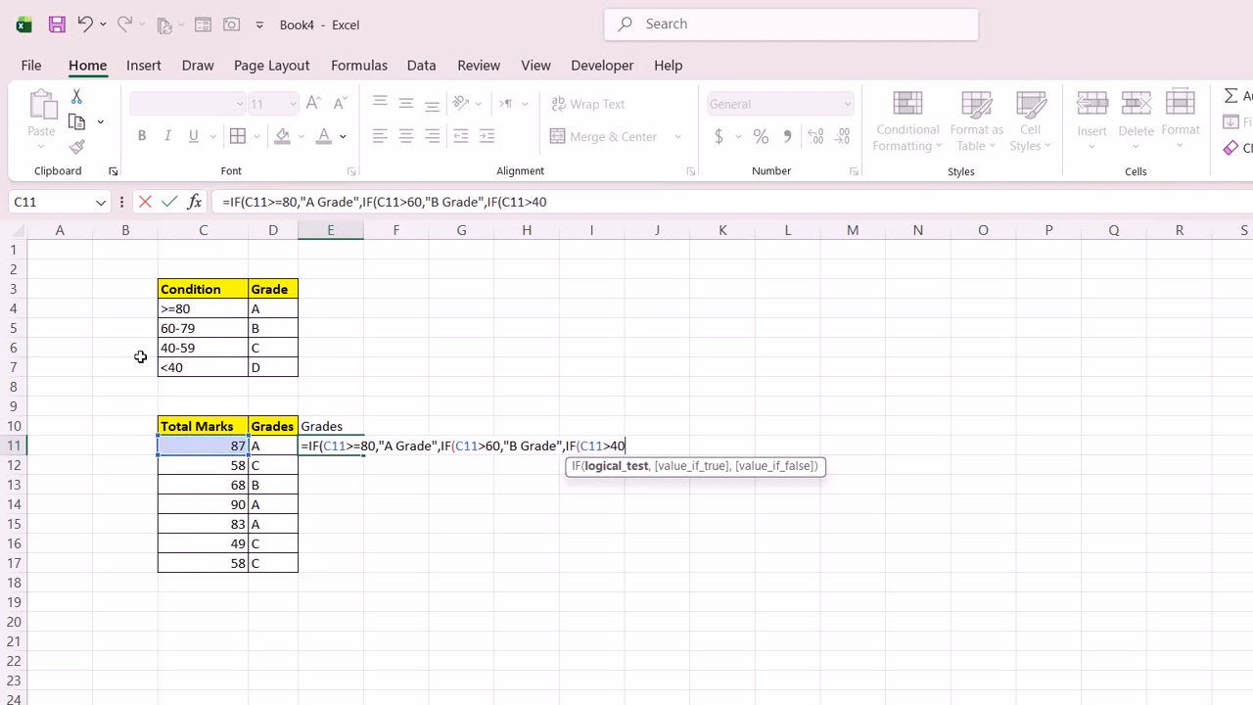
{"action": "type", "text": ",\"C"}
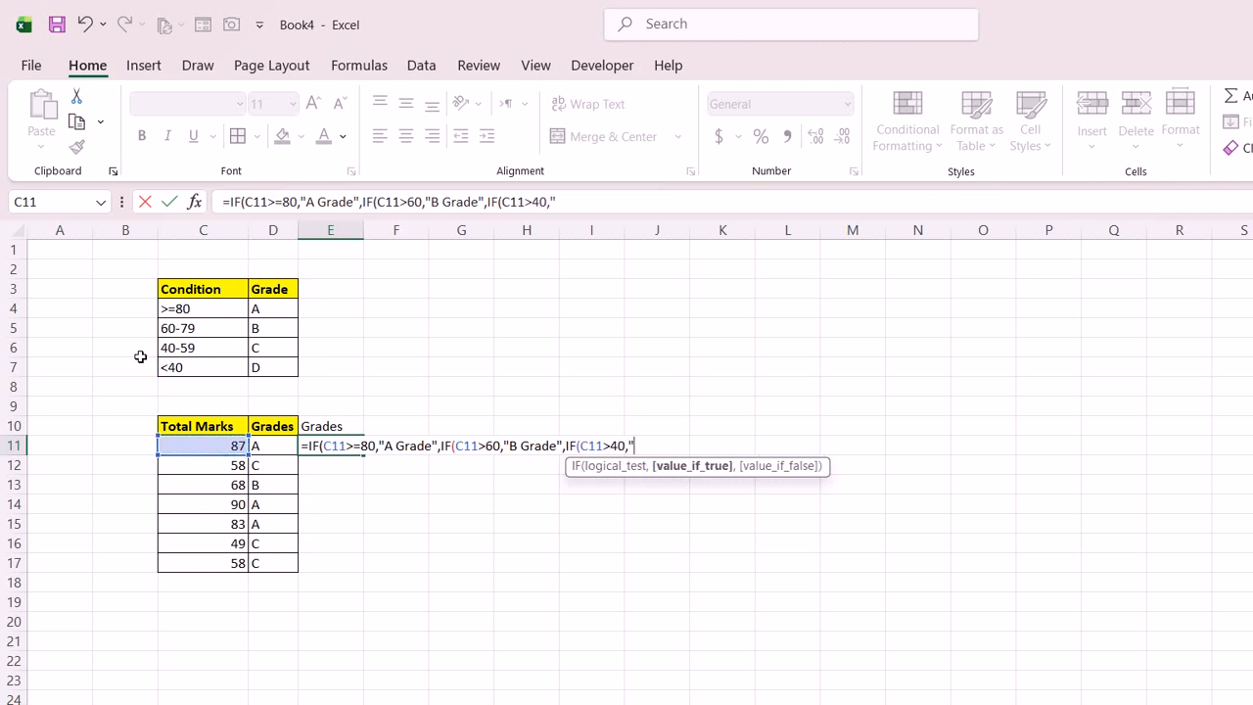
{"action": "type", "text": " Grade\","}
{"action": "key", "text": "Left"}
{"action": "key", "text": "Left"}
{"action": "type", "text": "<40"}
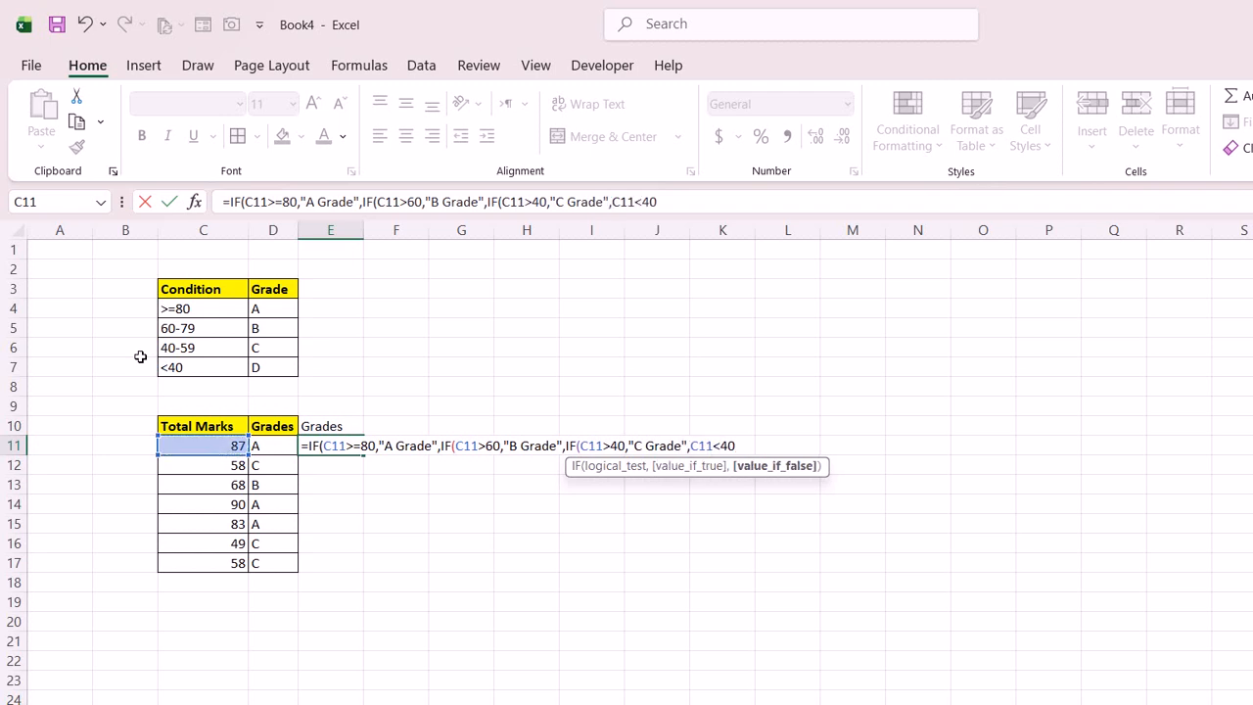
{"action": "key", "text": "BackSpace"}
{"action": "key", "text": "BackSpace"}
{"action": "key", "text": "BackSpace"}
{"action": "key", "text": "BackSpace"}
{"action": "key", "text": "BackSpace"}
{"action": "key", "text": "BackSpace"}
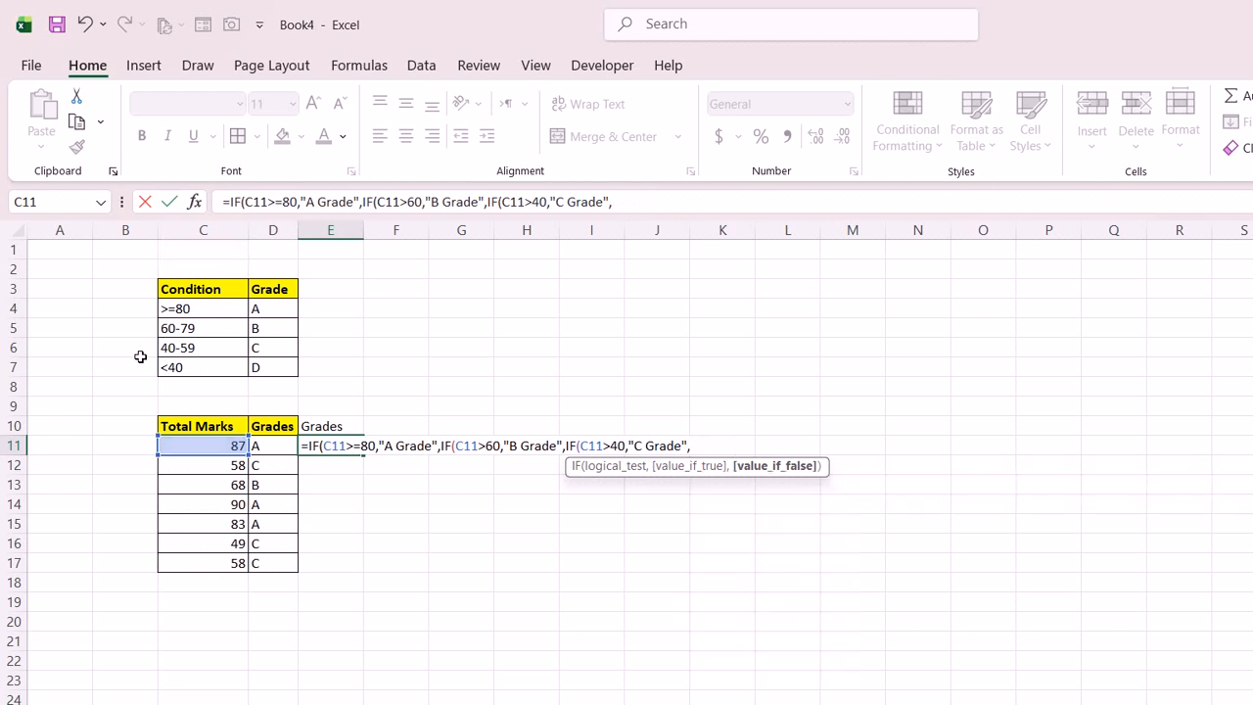
Finish the E11 formula with a fourth IF returning "D Grade" when C11<40, otherwise an empty string, and close all four IFs.
{"action": "type", "text": "IF("}
{"action": "key", "text": "Left"}
{"action": "key", "text": "Left"}
{"action": "type", "text": "<40,"}
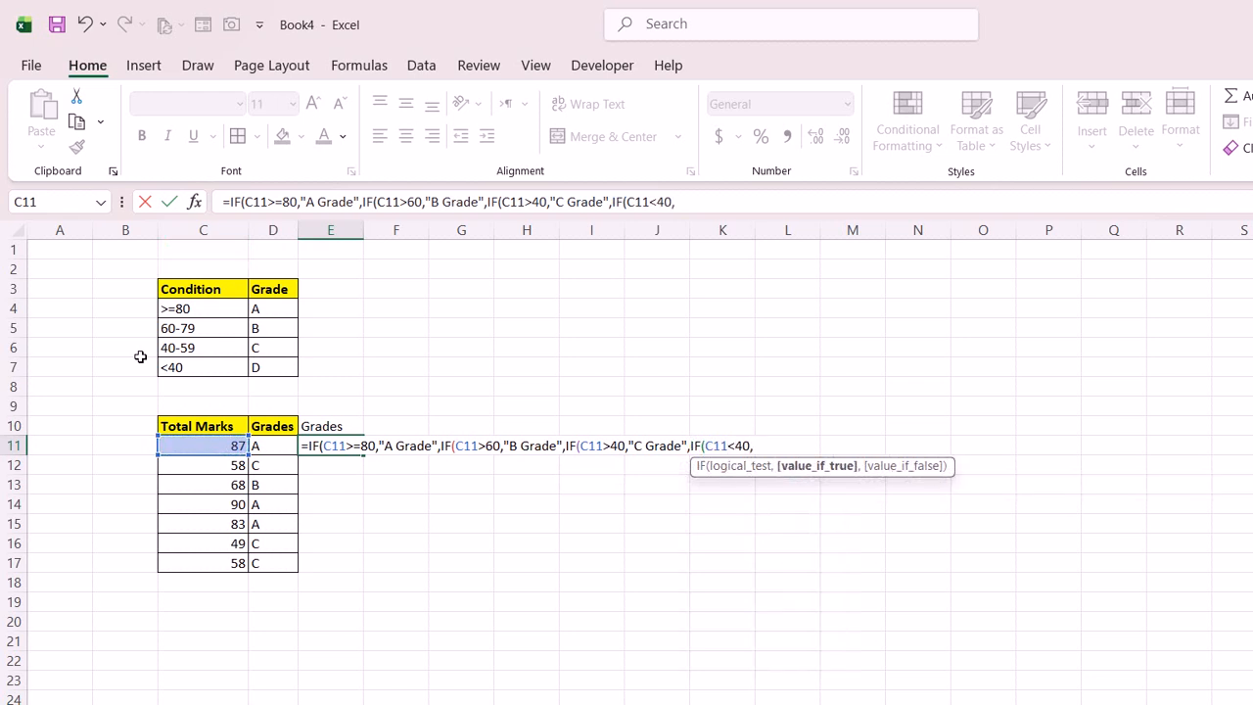
{"action": "type", "text": "\"D Grade\",\"\")))"}
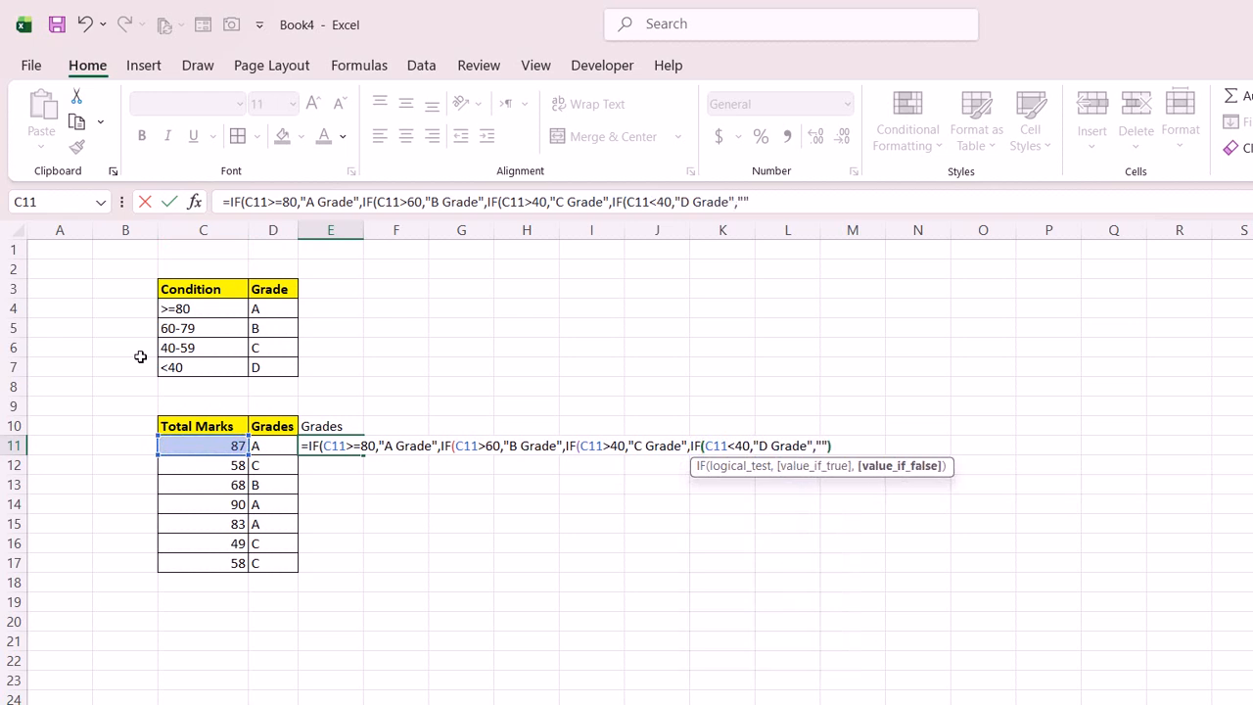
{"action": "type", "text": ")"}
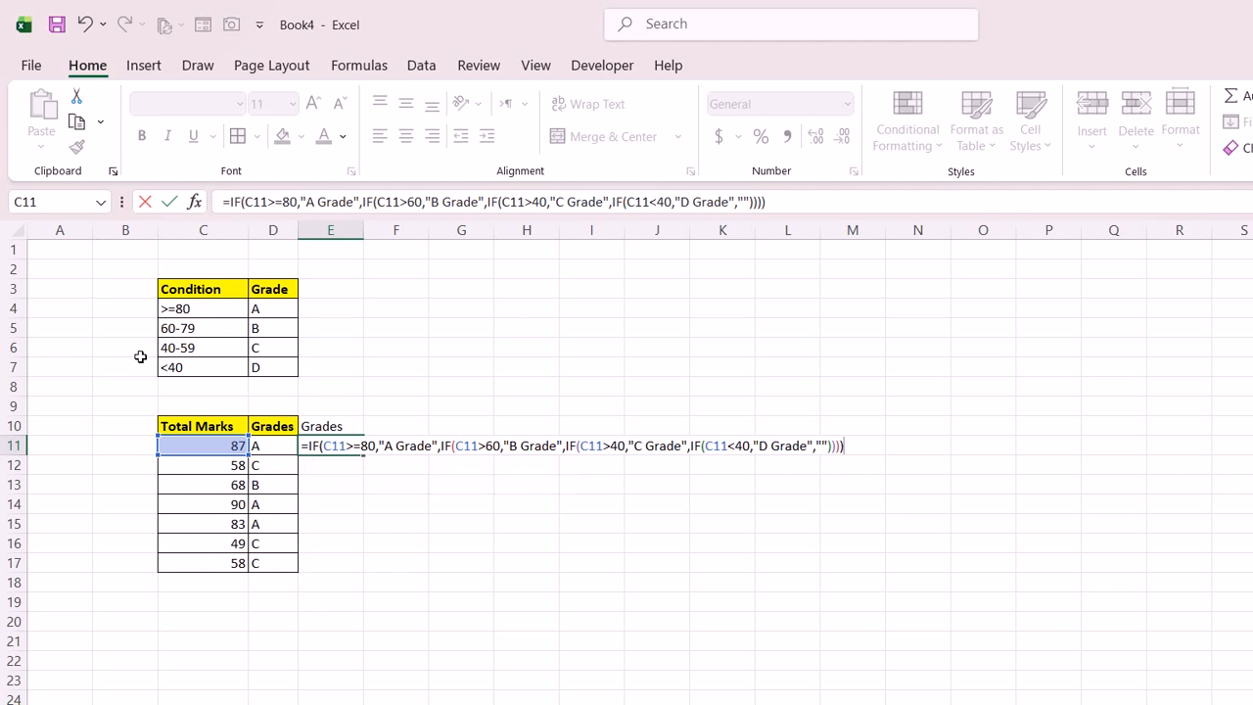
{"action": "key", "text": "Return"}
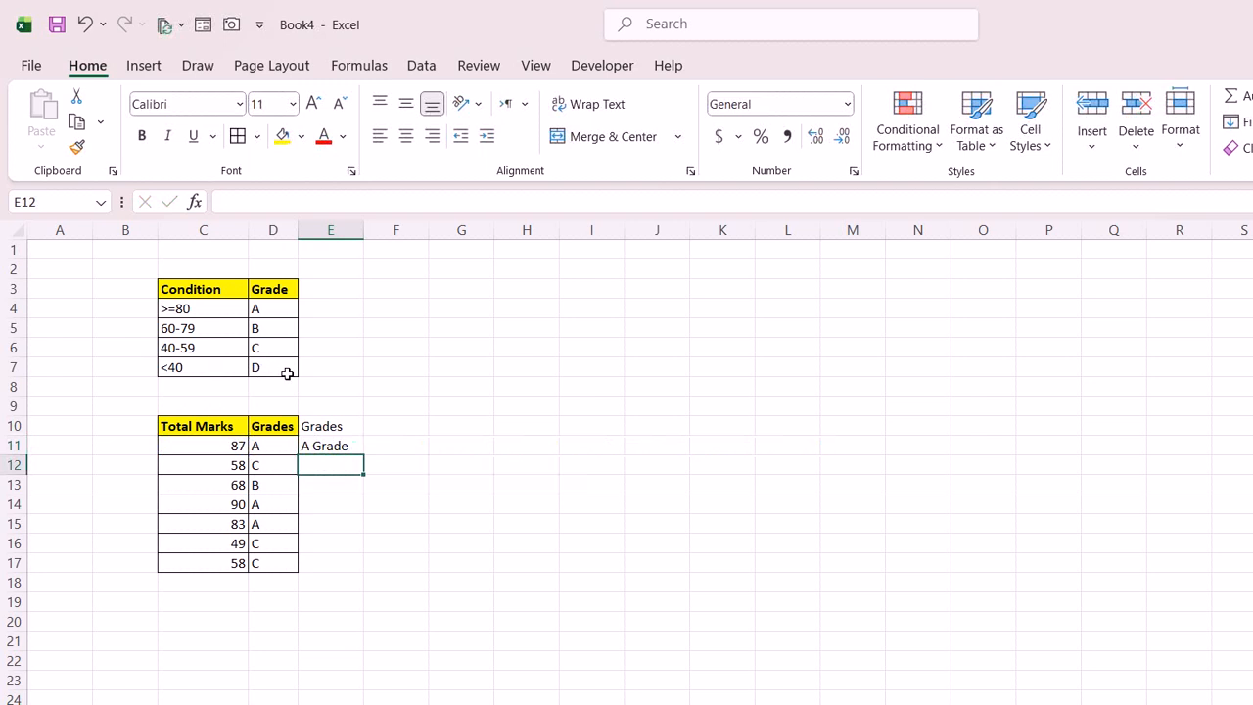
Widen column E and fill the nested IF formula from E11 down through E17.
{"action": "left_click_drag", "start_coordinate": [363, 229], "coordinate": [415, 229]}
{"action": "key", "text": "Up"}
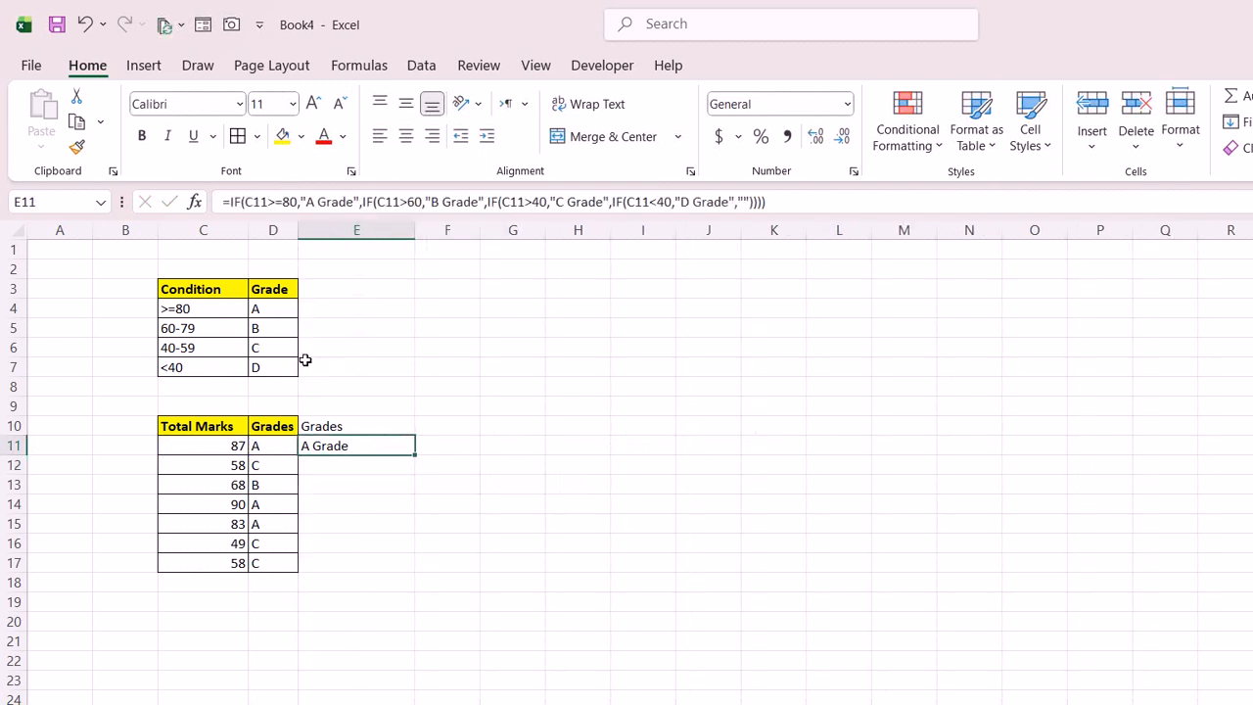
{"action": "key", "text": "shift+Down"}
{"action": "key", "text": "shift+Down"}
{"action": "key", "text": "shift+Down"}
{"action": "key", "text": "shift+Down"}
{"action": "key", "text": "shift+Down"}
{"action": "key", "text": "shift+Down"}
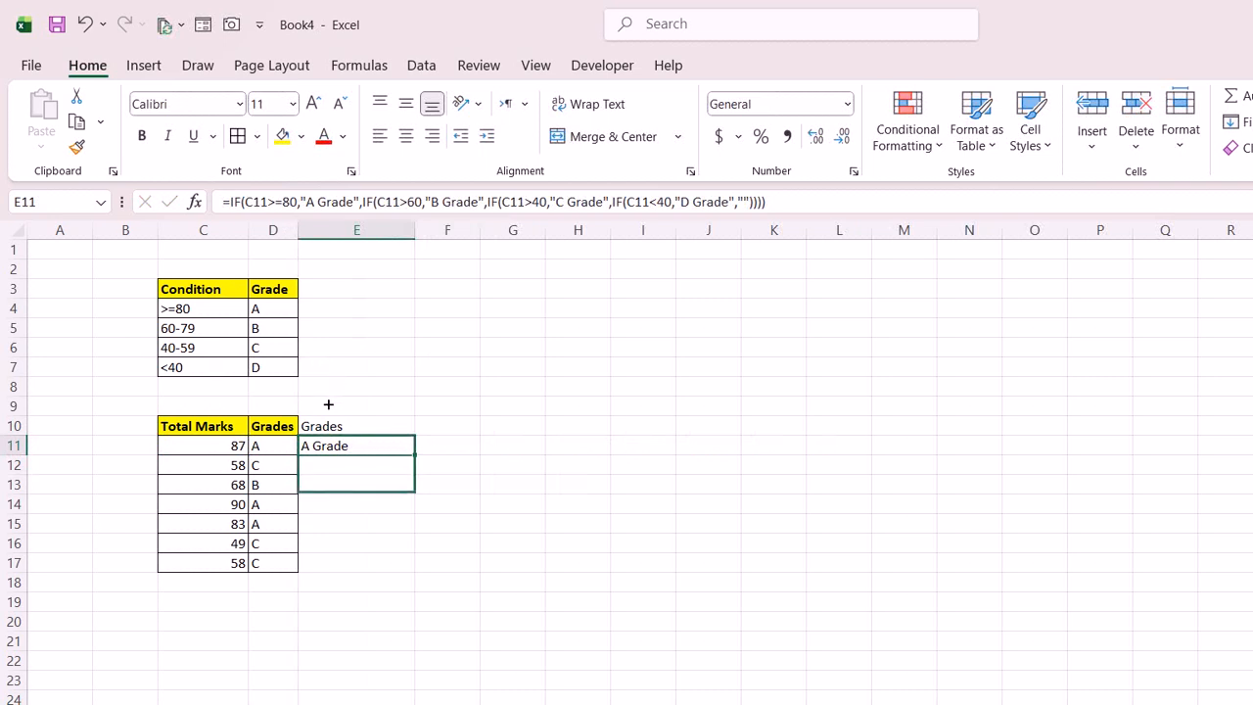
{"action": "key", "text": "ctrl+d"}
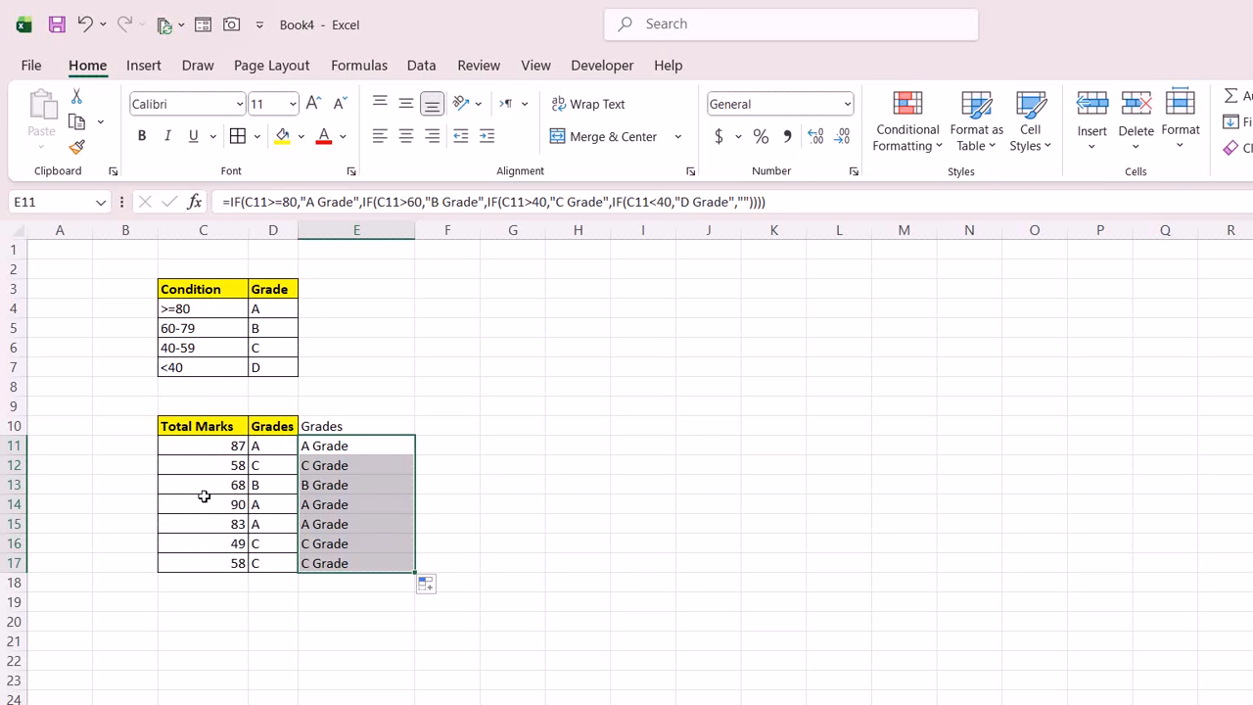
Apply a yellow fill to the Grades header in E10.
{"action": "left_click_drag", "start_coordinate": [180, 449], "coordinate": [182, 564]}
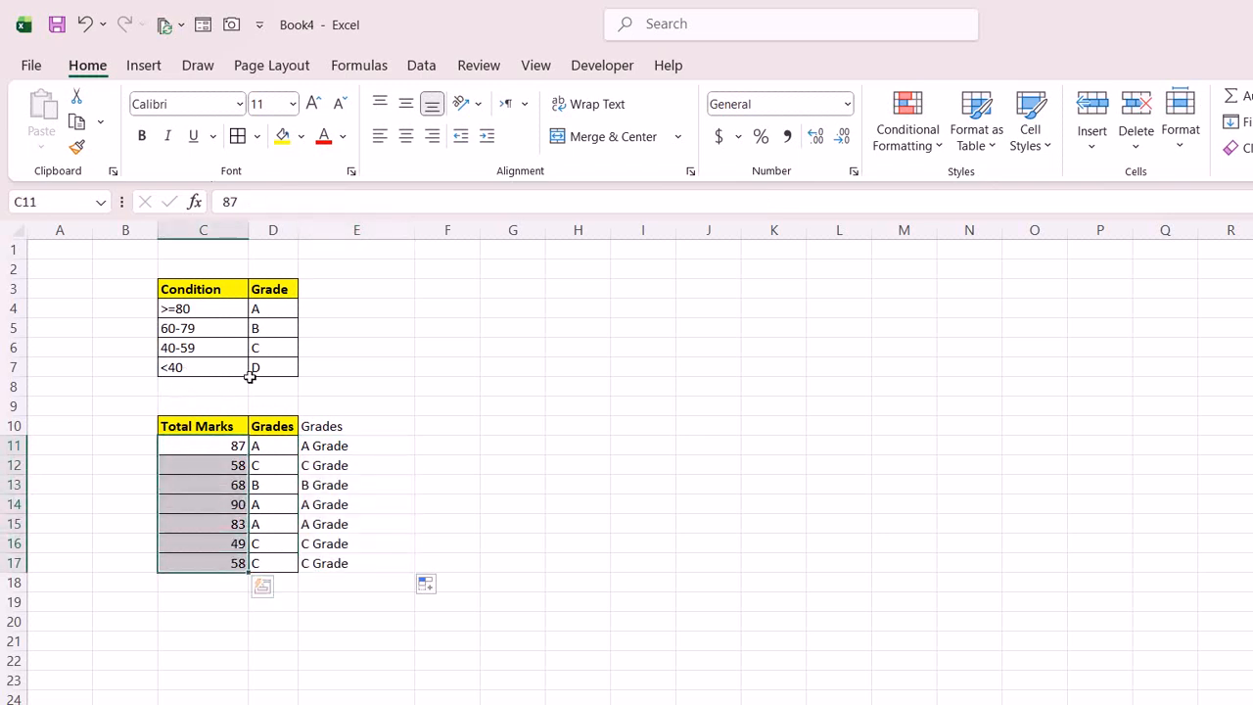
{"action": "left_click", "coordinate": [337, 427]}
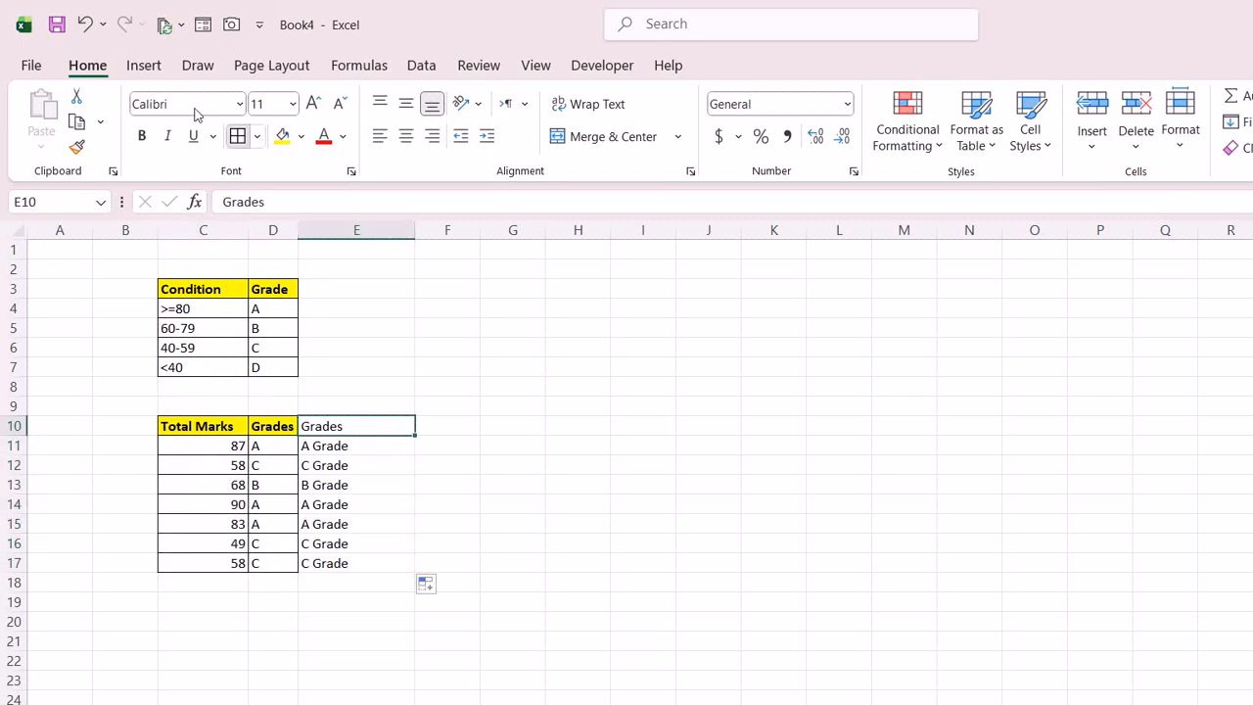
{"action": "left_click", "coordinate": [282, 136]}
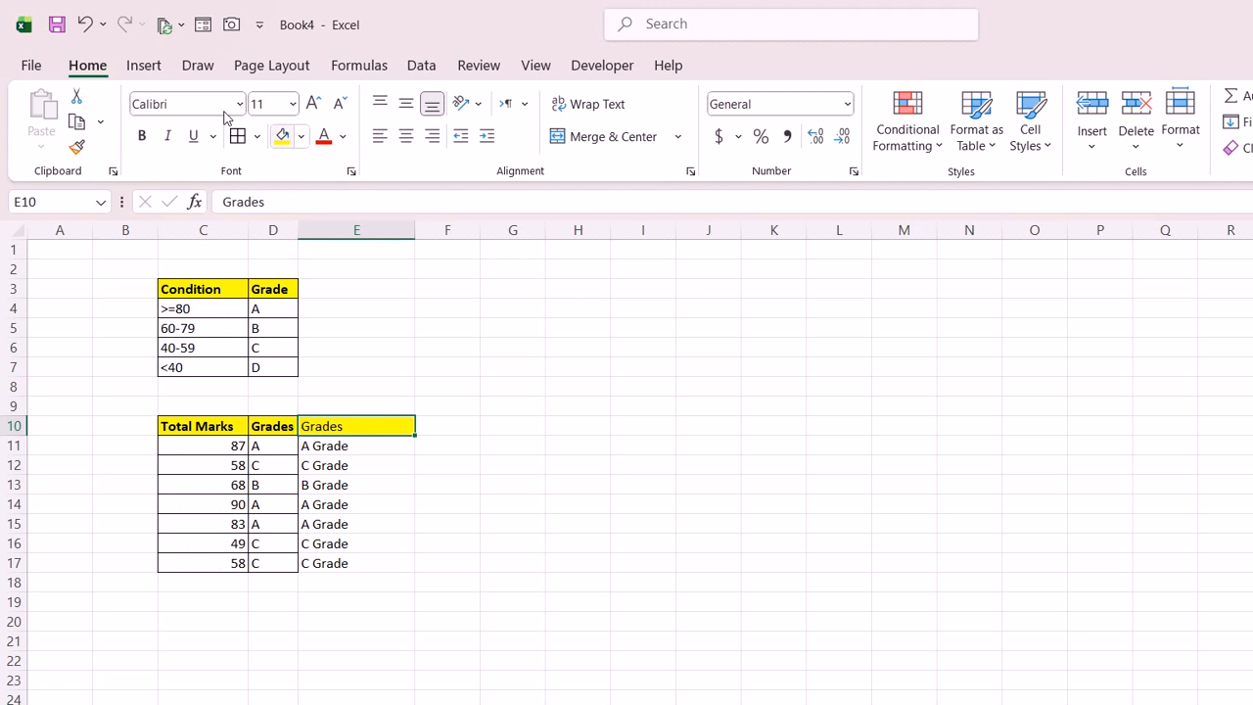
{"action": "left_click_drag", "start_coordinate": [338, 299], "coordinate": [792, 293]}
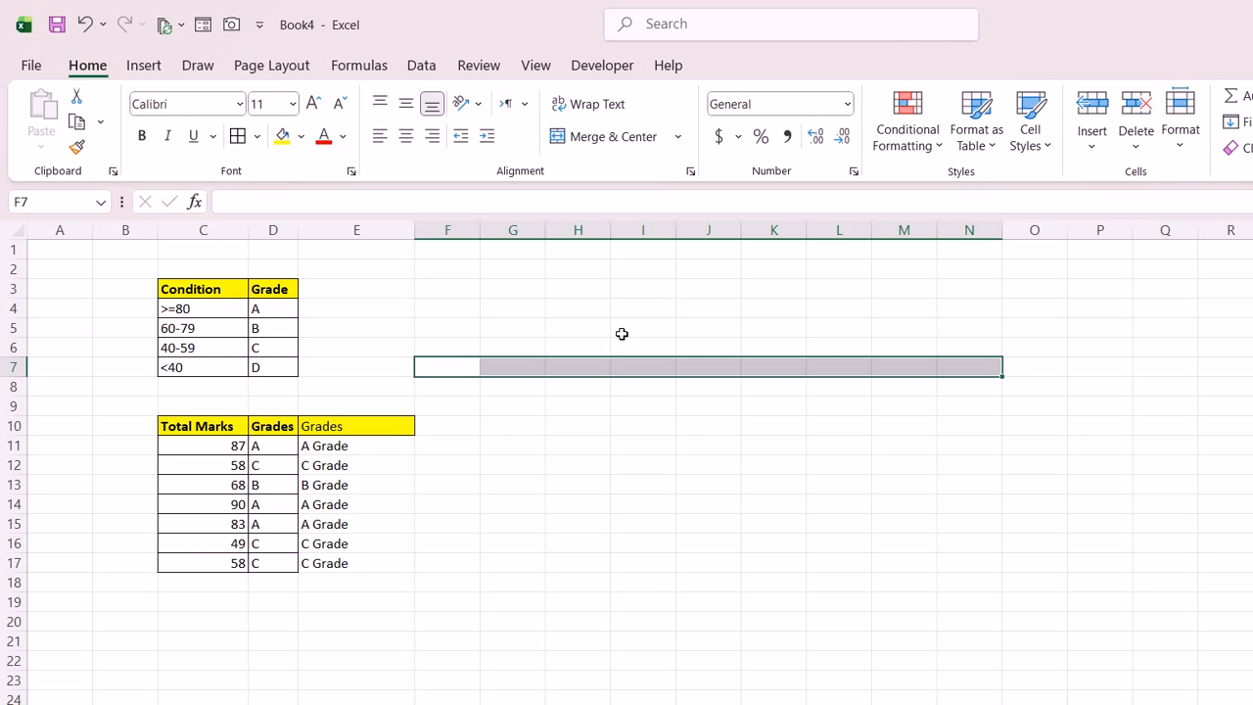
{"action": "left_click", "coordinate": [970, 695]}
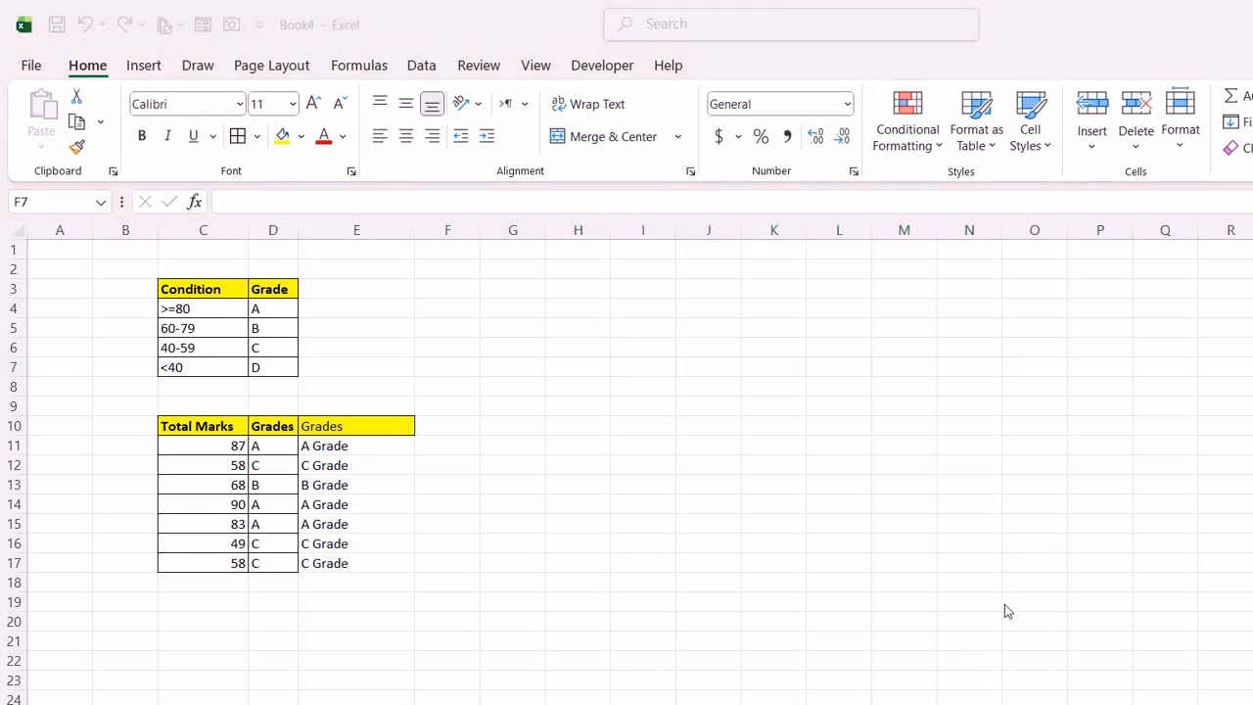
{"action": "left_click", "coordinate": [896, 587]}
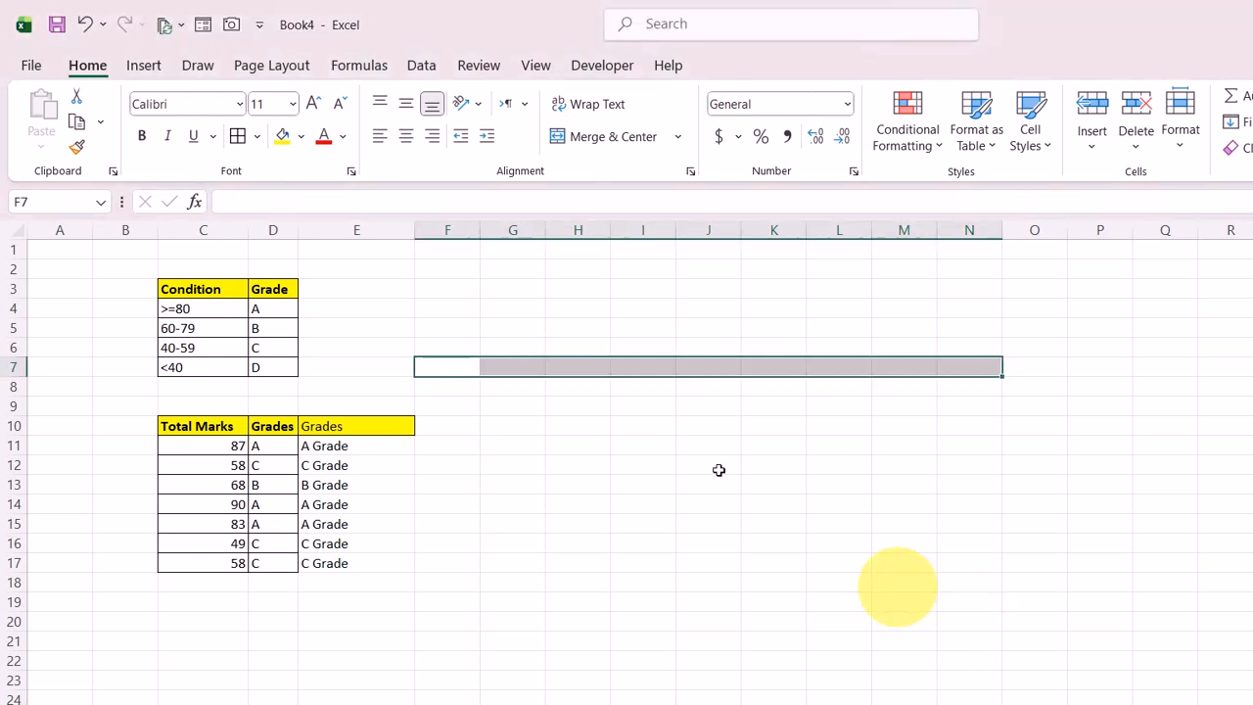